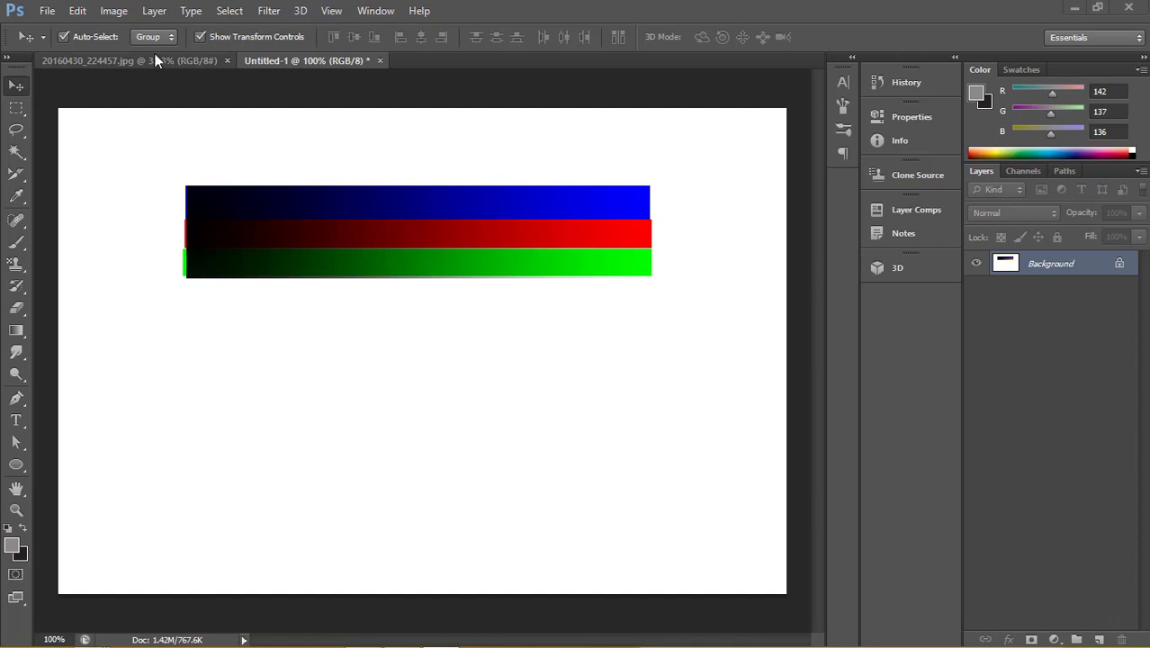
Step: Show the Image > Adjustments submenu for the gradient bars image
click(114, 10)
mouse_move(138, 53)
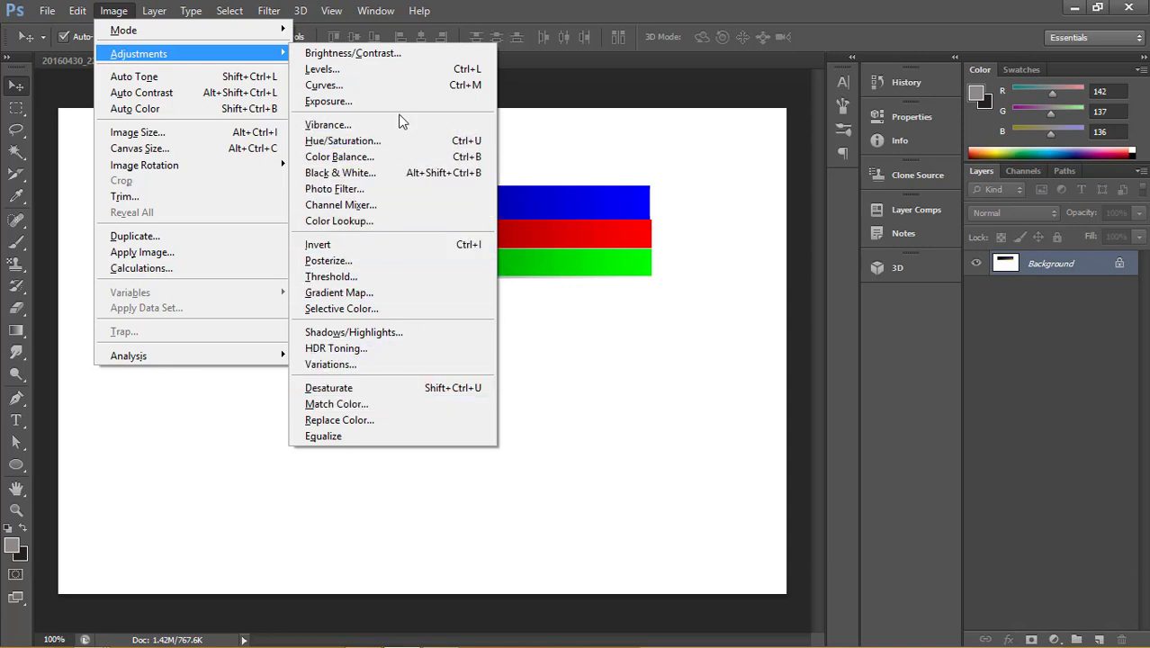
click(378, 52)
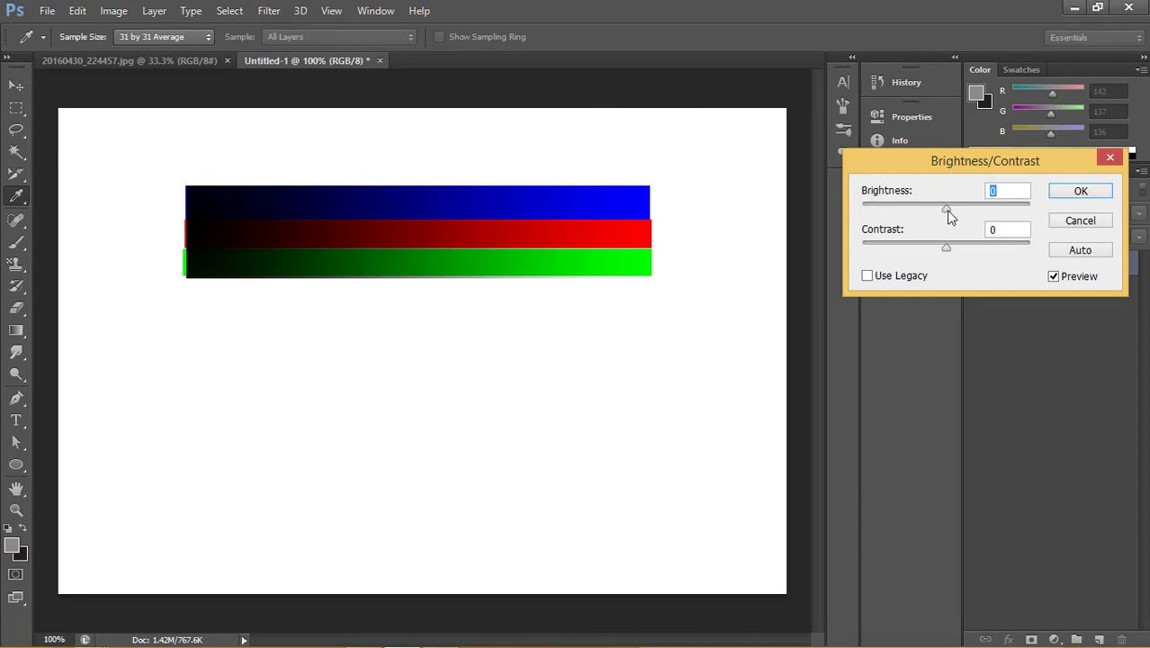
mouse_move(945, 210)
mouse_down()
mouse_move(994, 210)
mouse_move(998, 226)
mouse_move(947, 230)
mouse_up()
mouse_move(946, 247)
mouse_down()
mouse_move(1004, 257)
mouse_move(896, 263)
mouse_move(1001, 262)
mouse_move(956, 258)
mouse_up()
drag(946, 208, 969, 209)
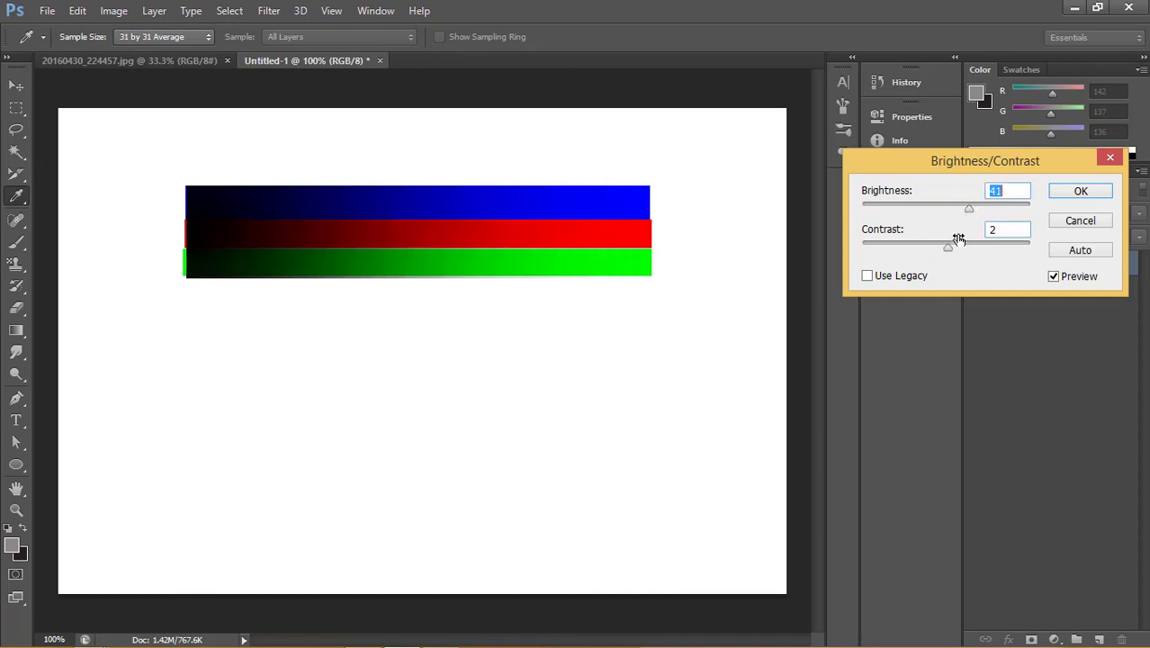
mouse_move(950, 251)
mouse_down()
mouse_move(1021, 252)
mouse_move(953, 258)
mouse_move(991, 253)
mouse_up()
drag(964, 210, 895, 211)
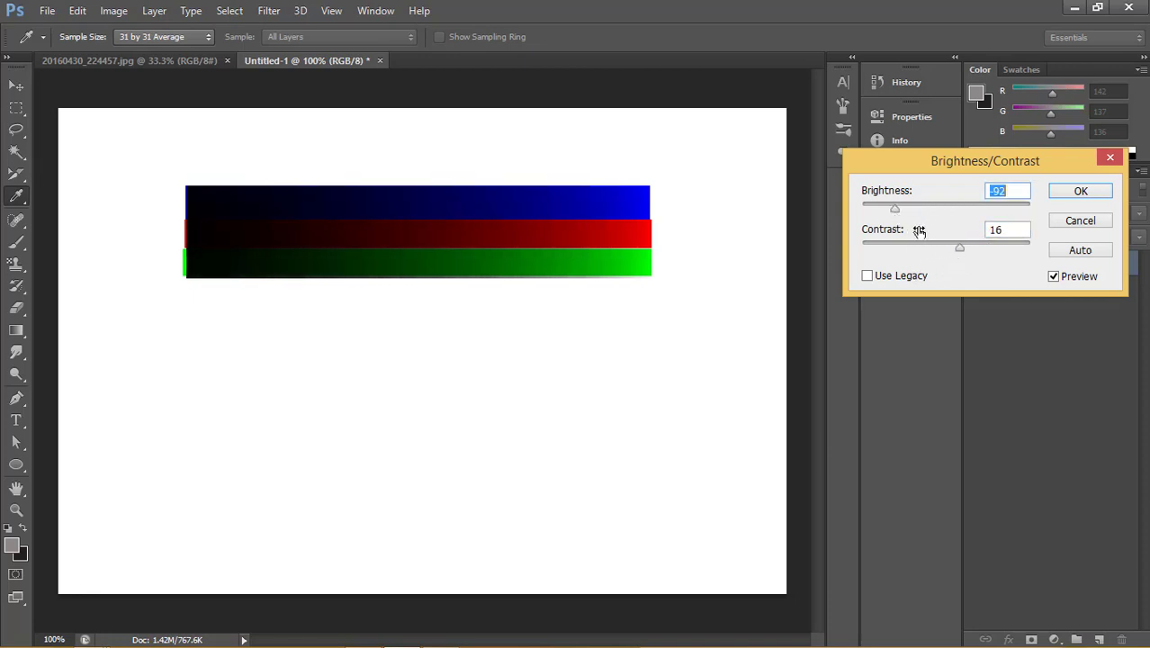
mouse_move(962, 255)
mouse_down()
mouse_move(871, 266)
mouse_move(1040, 310)
mouse_move(953, 304)
mouse_up()
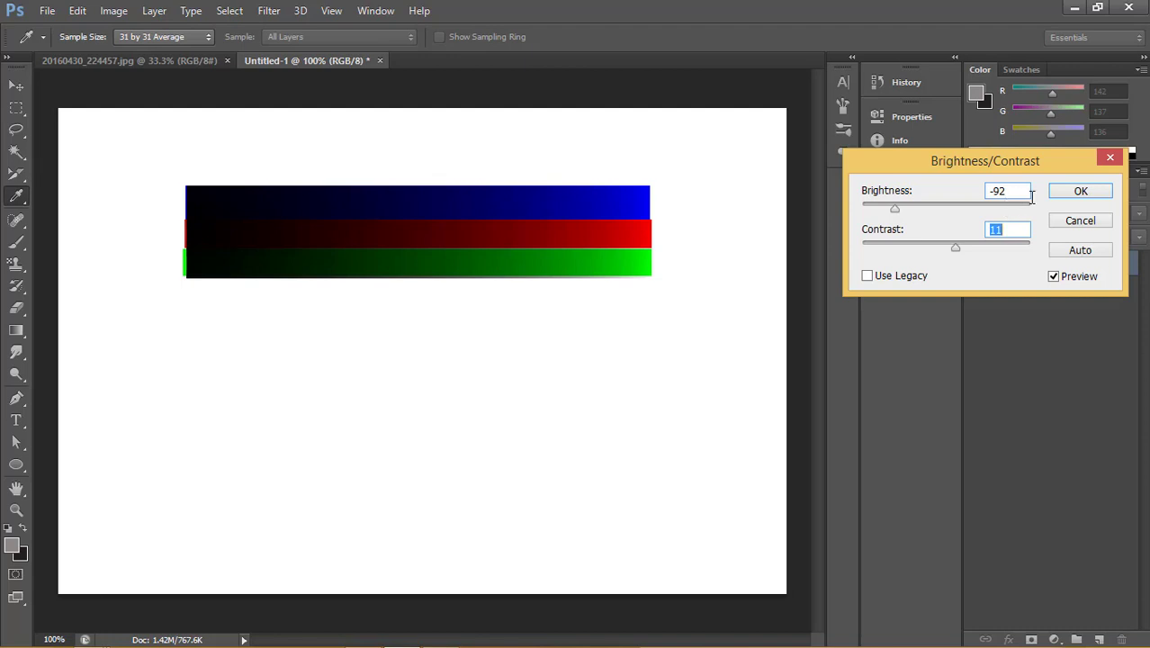
click(1080, 220)
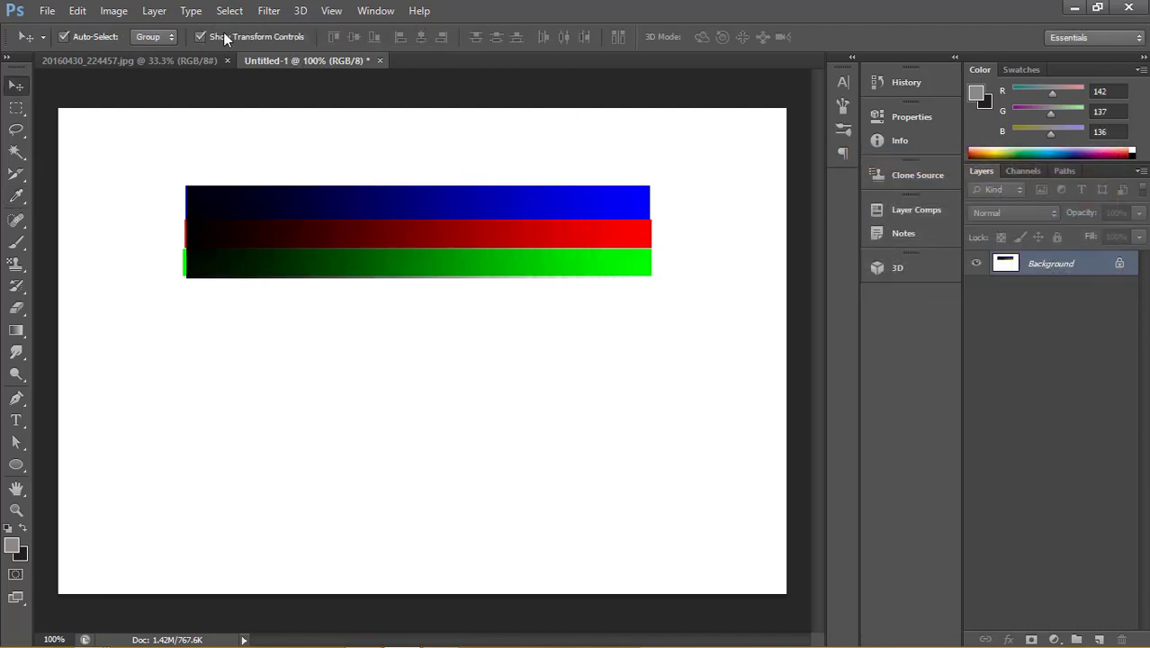
click(123, 8)
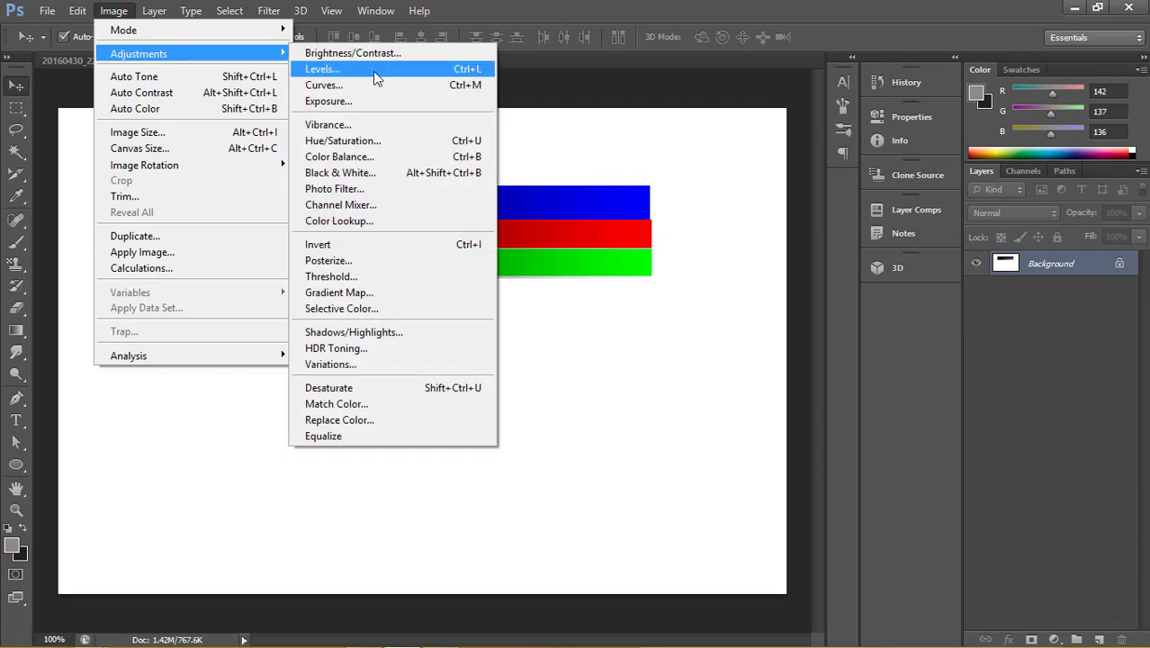
click(374, 71)
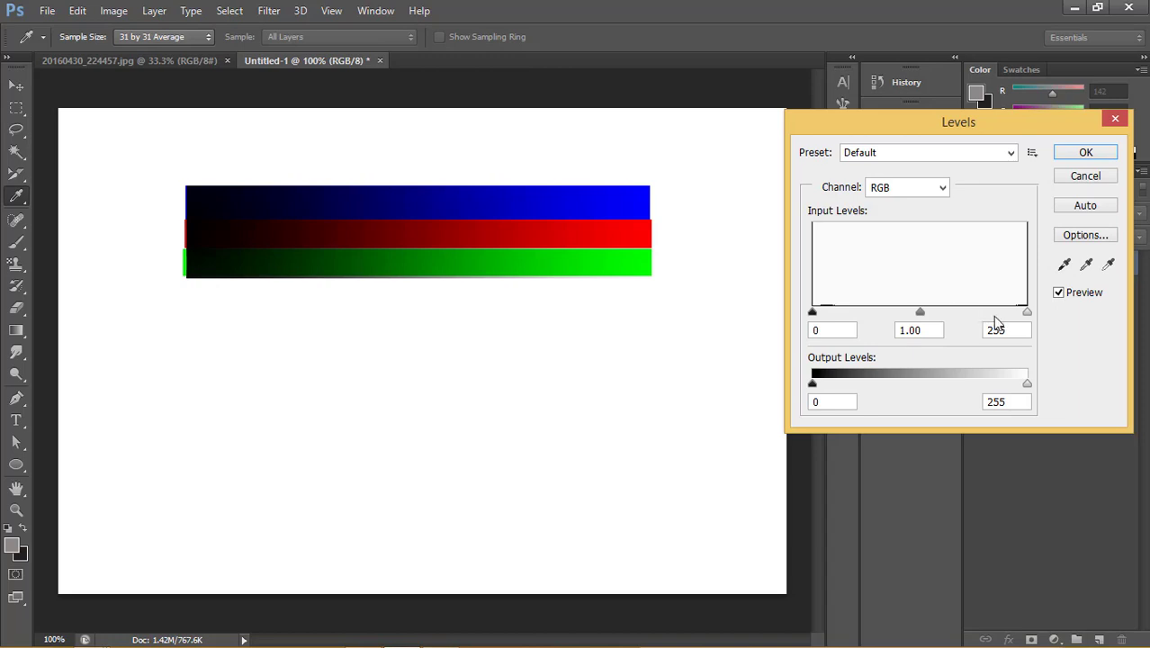
mouse_move(1027, 313)
mouse_down()
mouse_move(912, 298)
mouse_move(985, 295)
mouse_move(883, 297)
mouse_move(817, 261)
mouse_move(1048, 286)
mouse_move(1026, 280)
mouse_up()
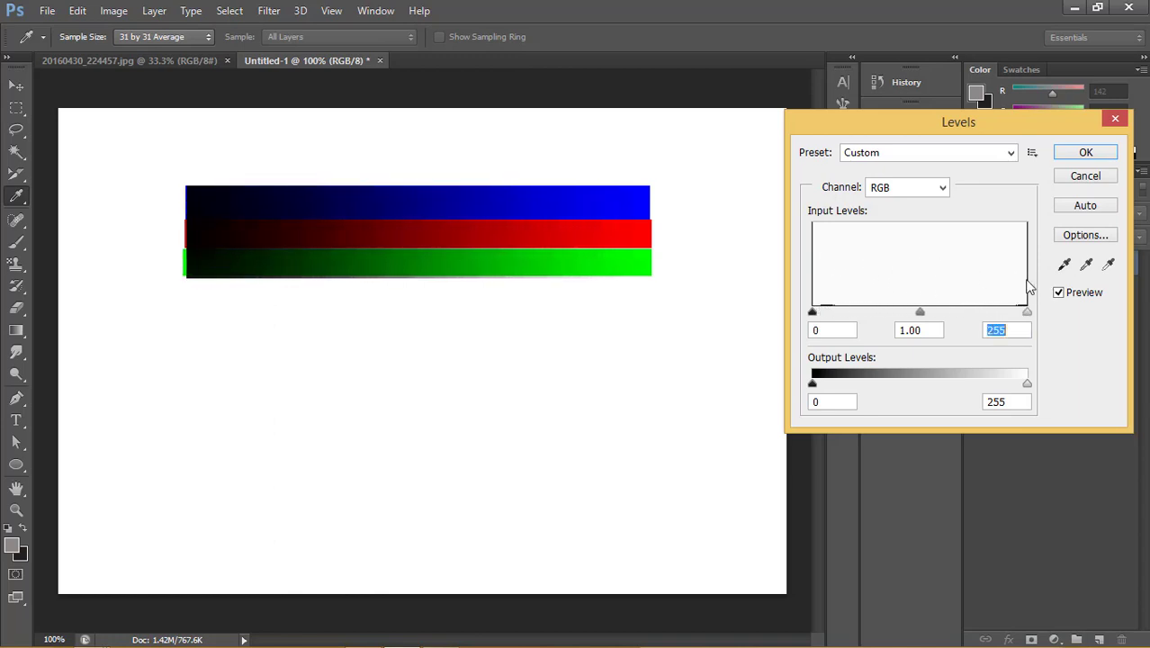
mouse_move(815, 316)
mouse_down()
mouse_move(1026, 315)
mouse_move(800, 324)
mouse_up()
click(809, 315)
click(12, 544)
click(1085, 176)
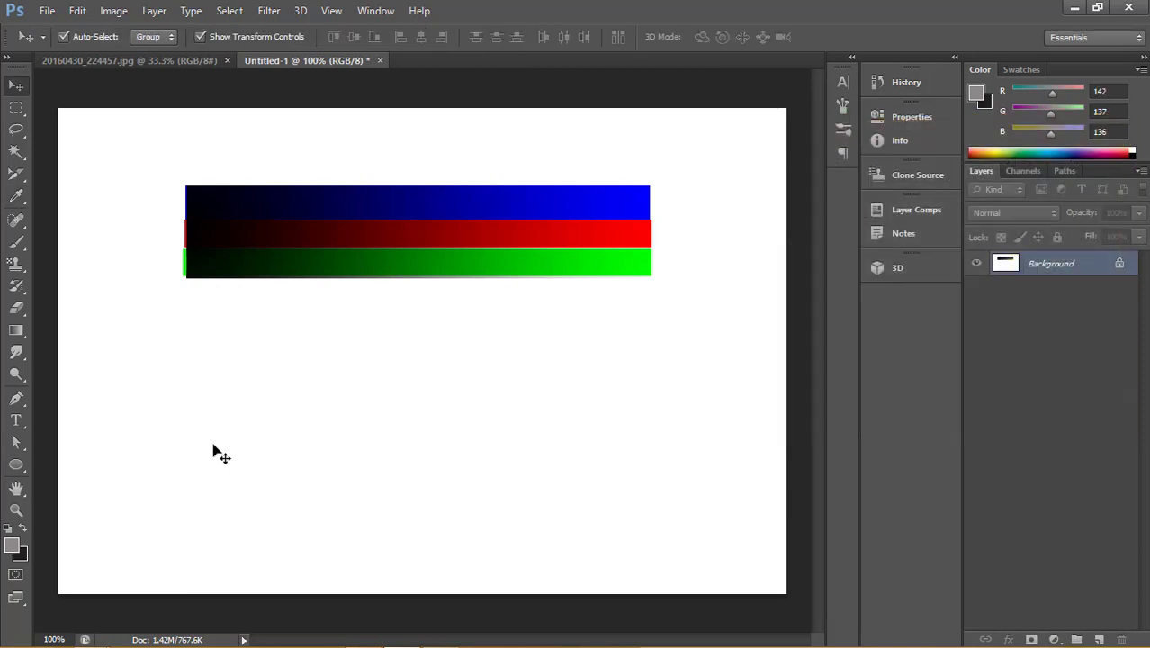
click(12, 546)
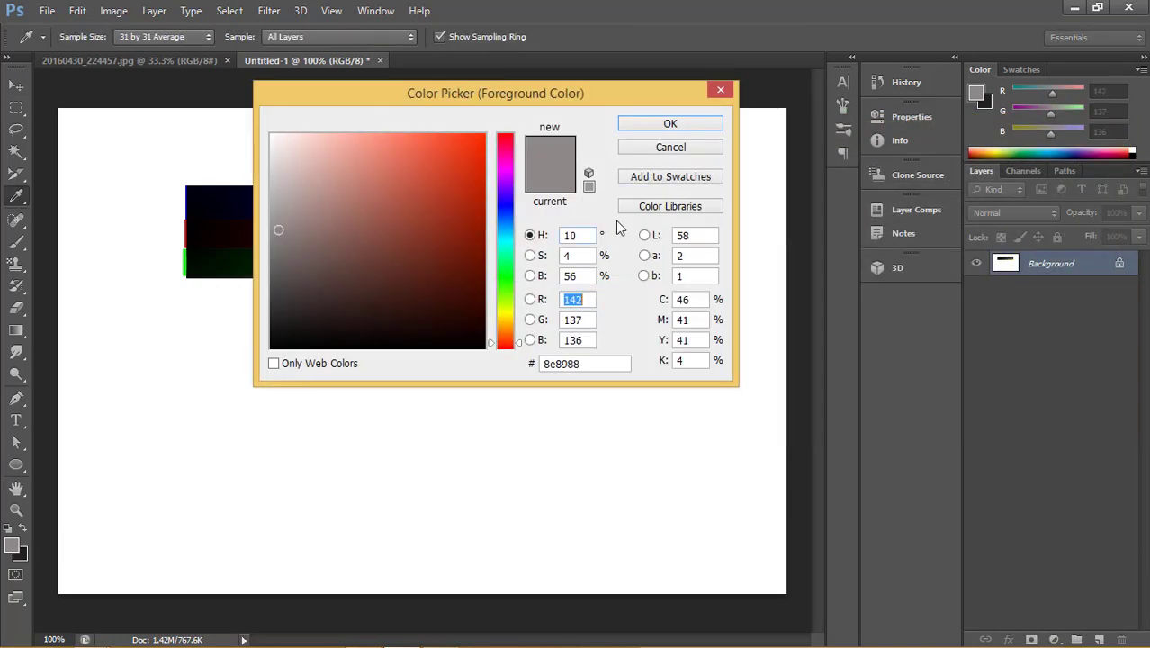
click(272, 136)
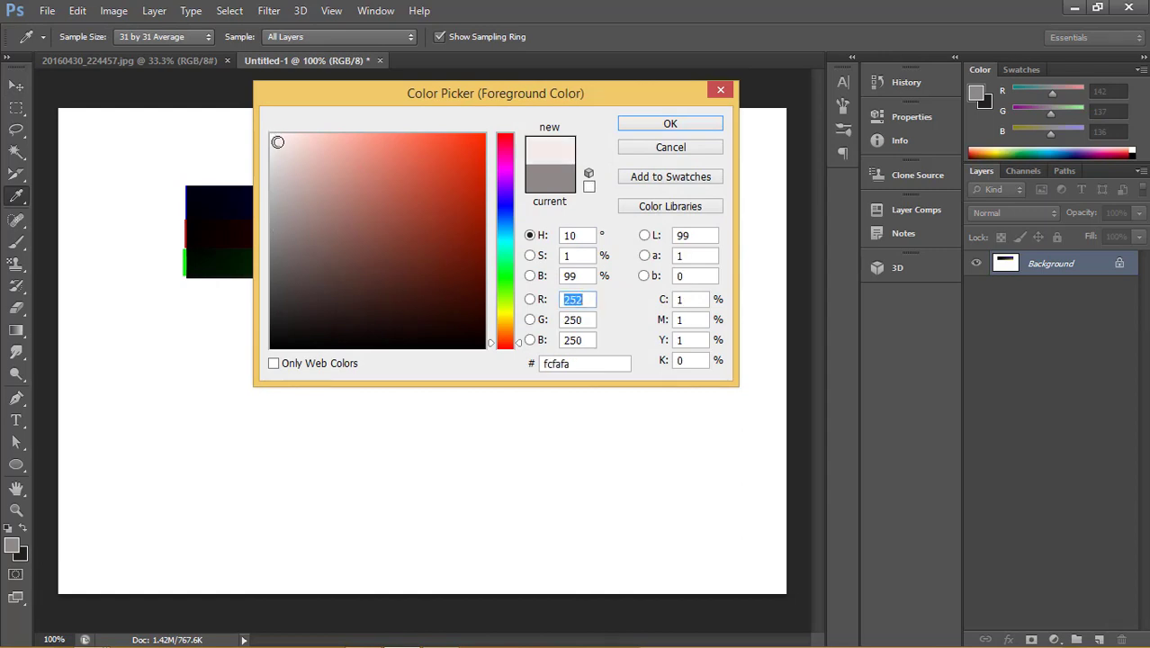
drag(272, 139, 240, 126)
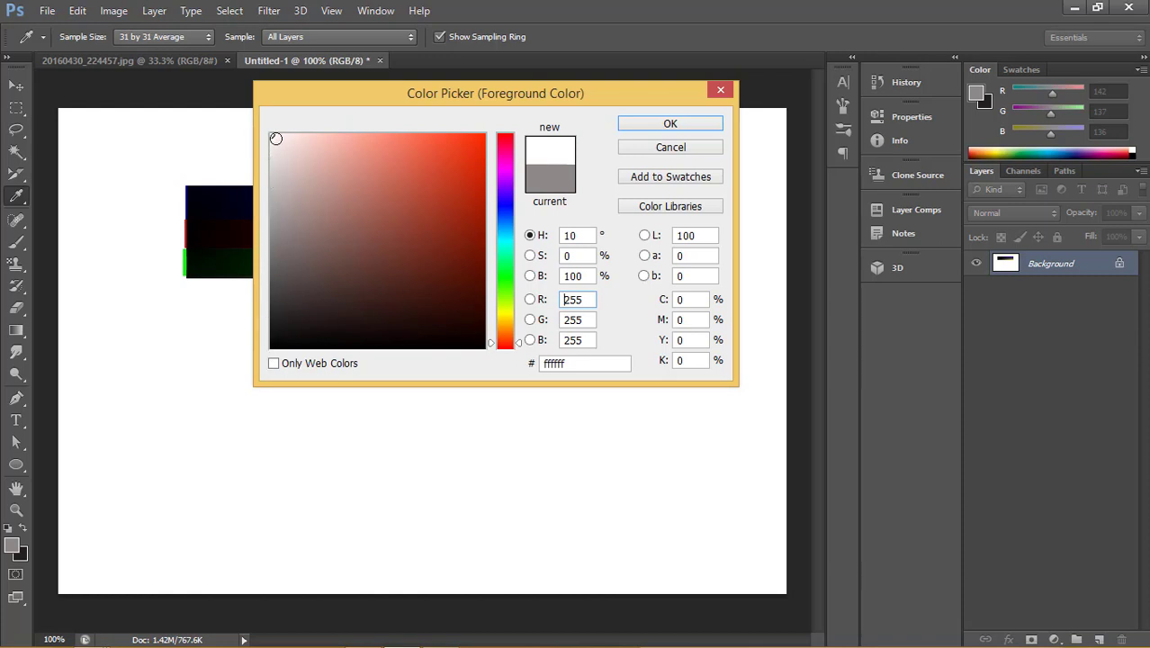
mouse_move(276, 138)
mouse_down()
mouse_move(287, 134)
mouse_move(232, 128)
mouse_up()
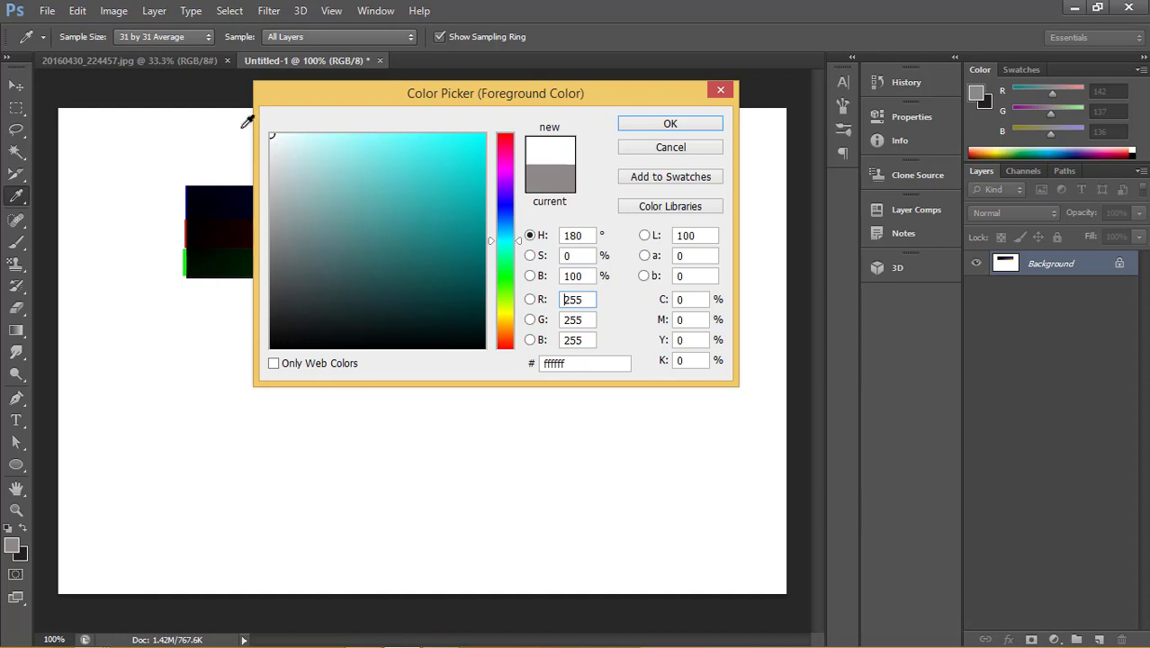
drag(269, 140, 273, 349)
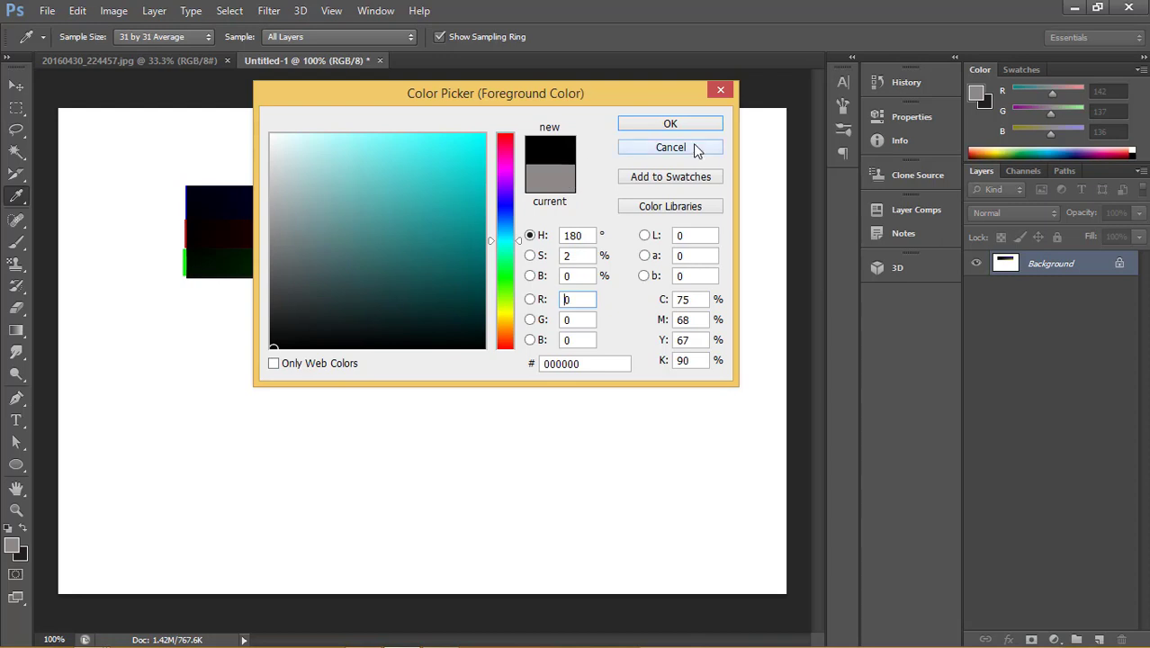
click(721, 90)
key(v)
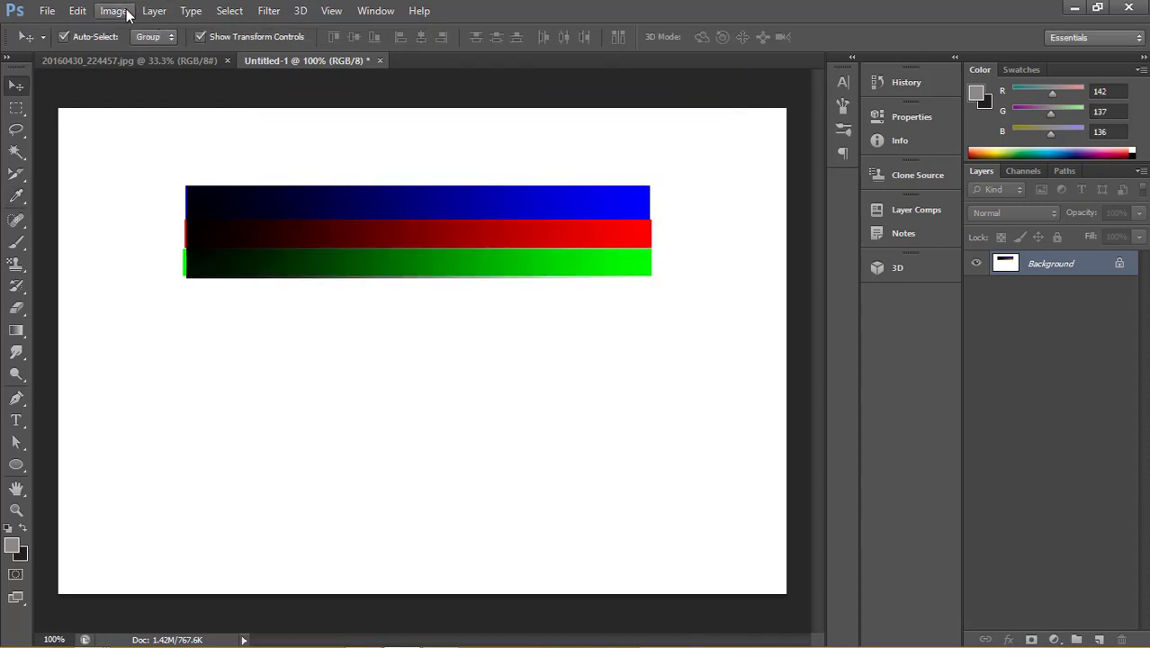
click(117, 11)
mouse_move(138, 54)
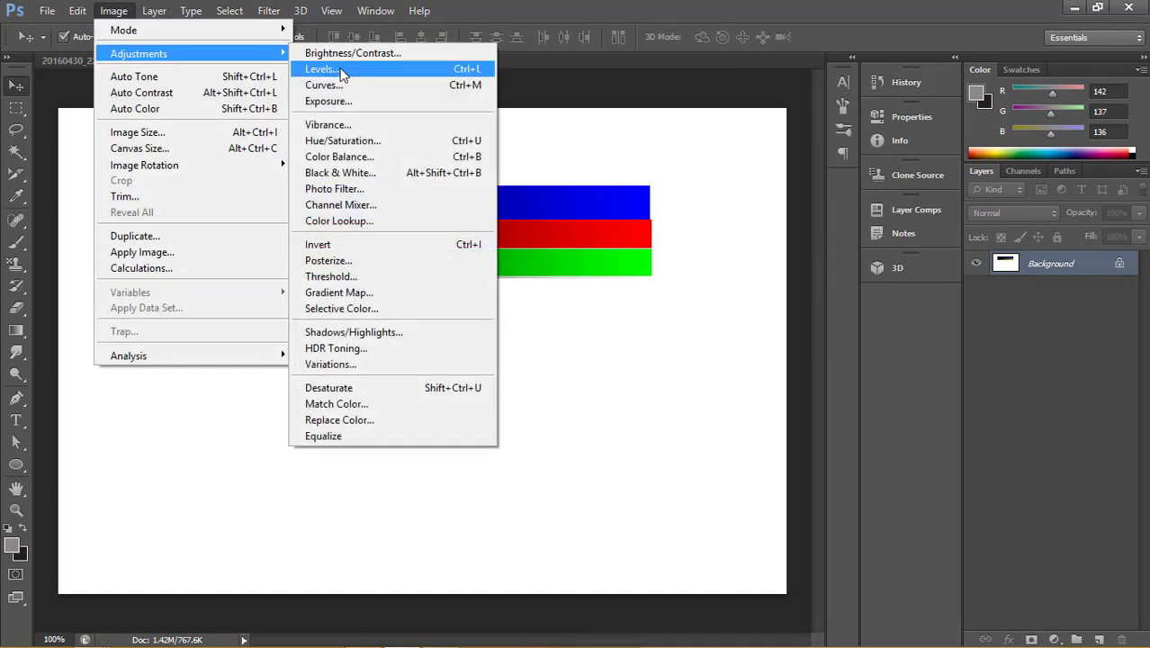
click(324, 70)
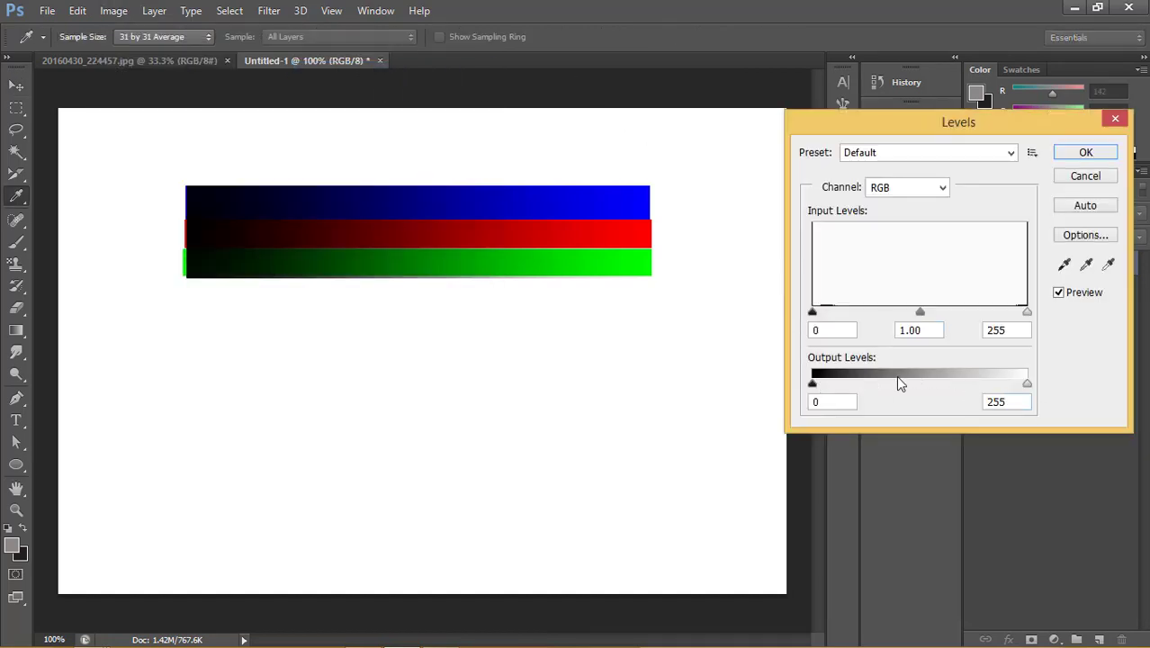
drag(1025, 385, 949, 397)
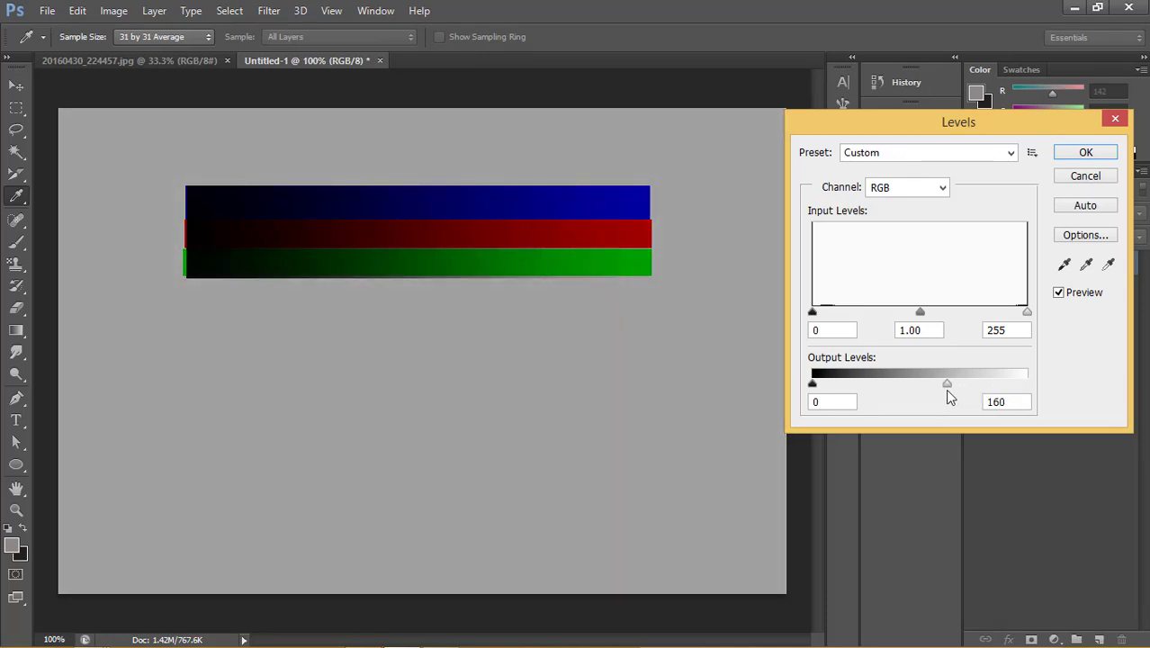
drag(947, 385, 1027, 382)
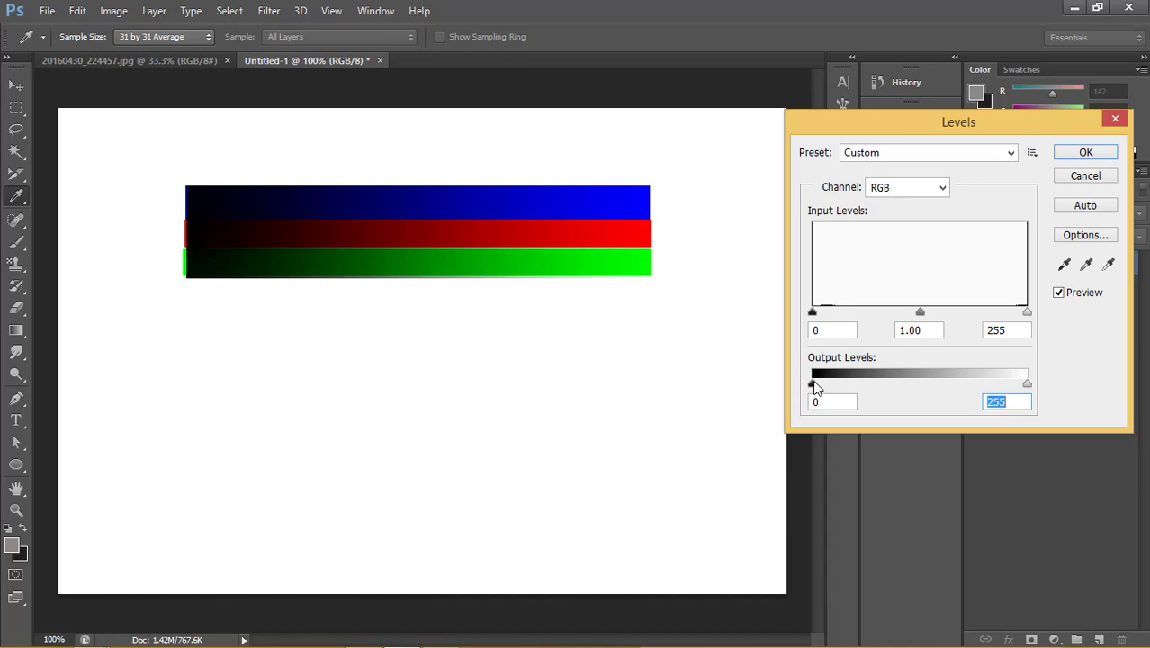
mouse_move(814, 385)
mouse_down()
mouse_move(964, 385)
mouse_move(806, 399)
mouse_up()
mouse_move(1027, 384)
mouse_down()
mouse_move(987, 385)
mouse_move(1045, 385)
mouse_up()
click(1085, 176)
Step: Open Curves and set an RGB midpoint at input 127, output 126, with the dialog moved aside
click(126, 12)
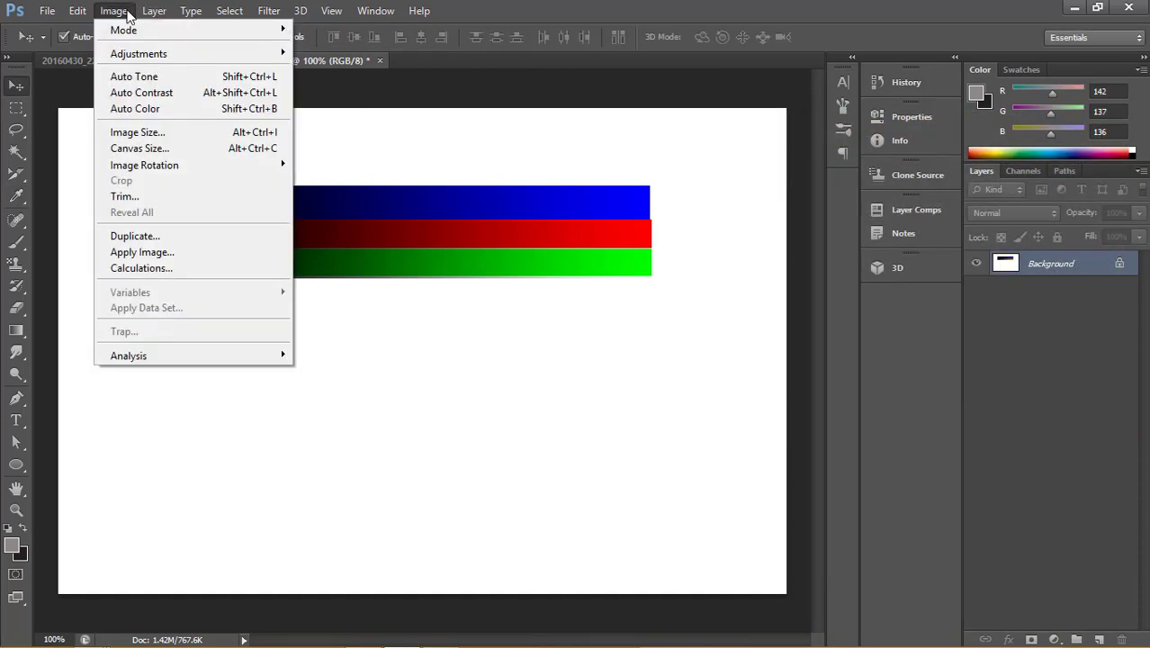
mouse_move(139, 54)
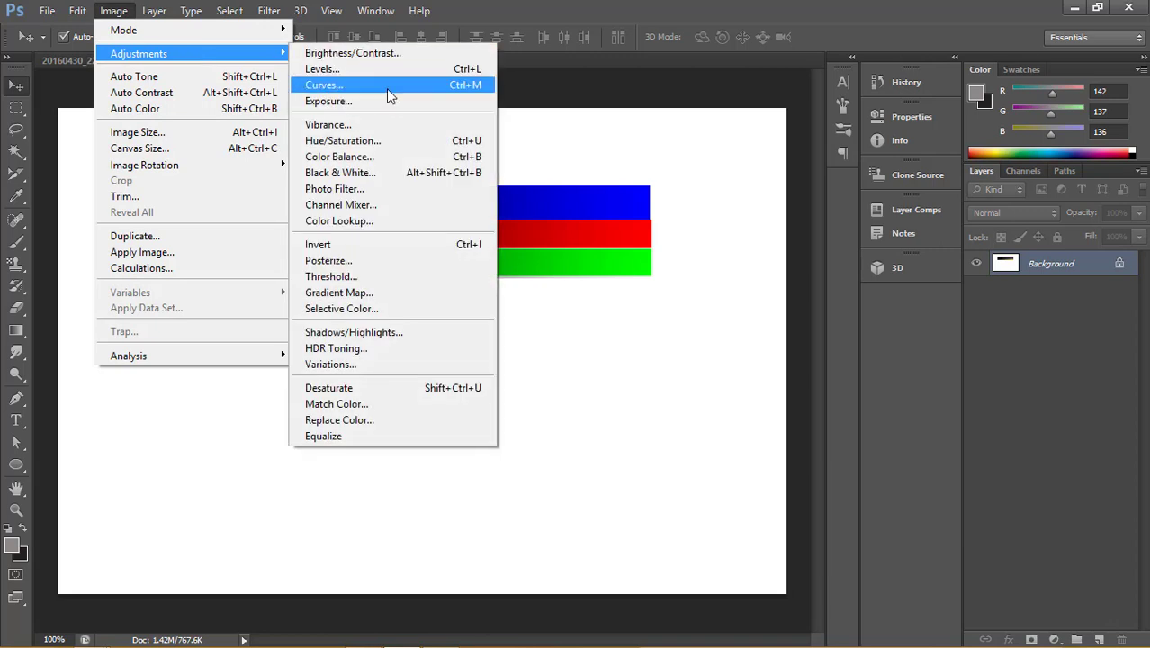
click(386, 89)
drag(862, 86, 917, 86)
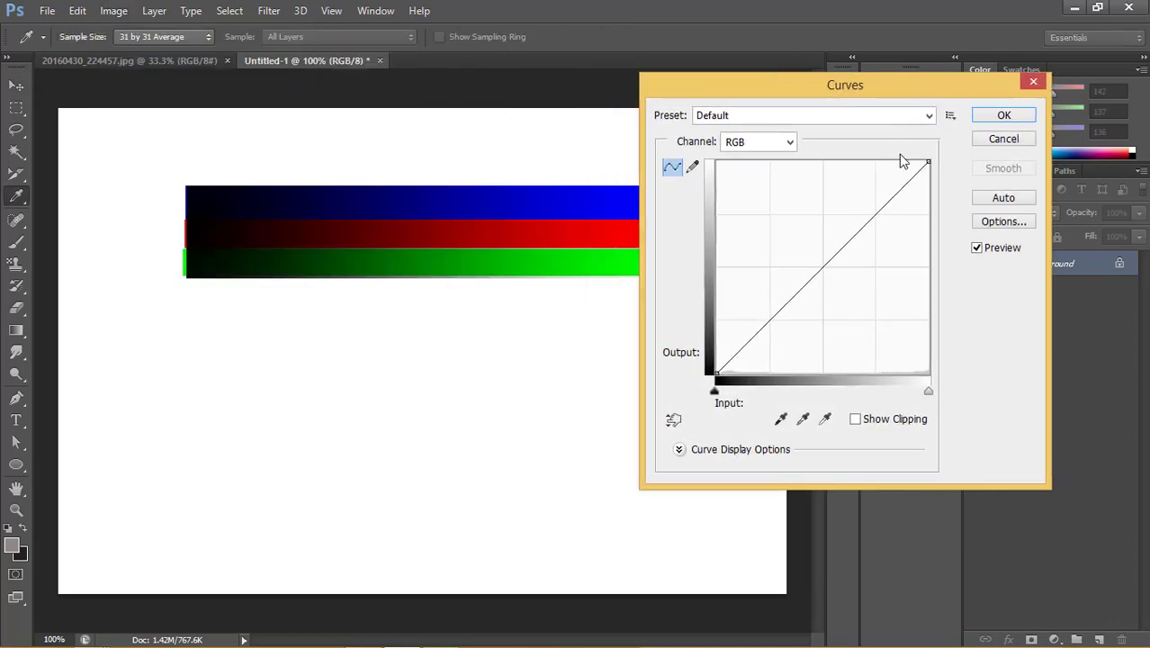
mouse_move(829, 262)
mouse_down()
mouse_move(780, 226)
mouse_move(861, 367)
mouse_move(791, 362)
mouse_move(831, 257)
mouse_move(813, 262)
mouse_move(823, 267)
mouse_up()
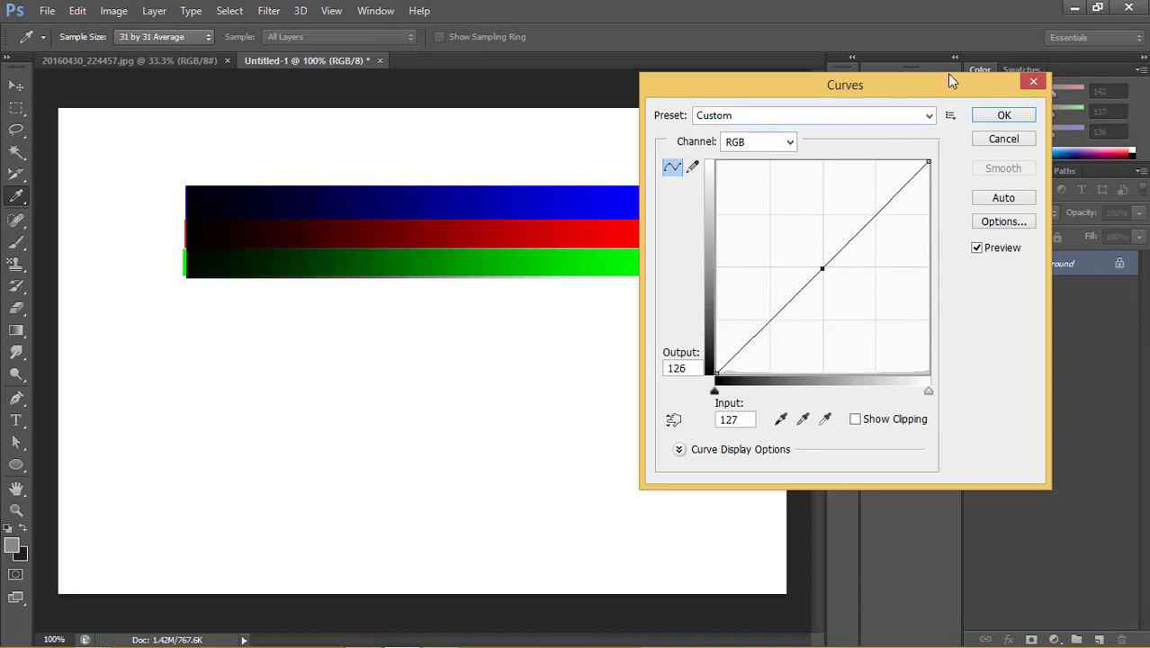
drag(949, 92, 1049, 94)
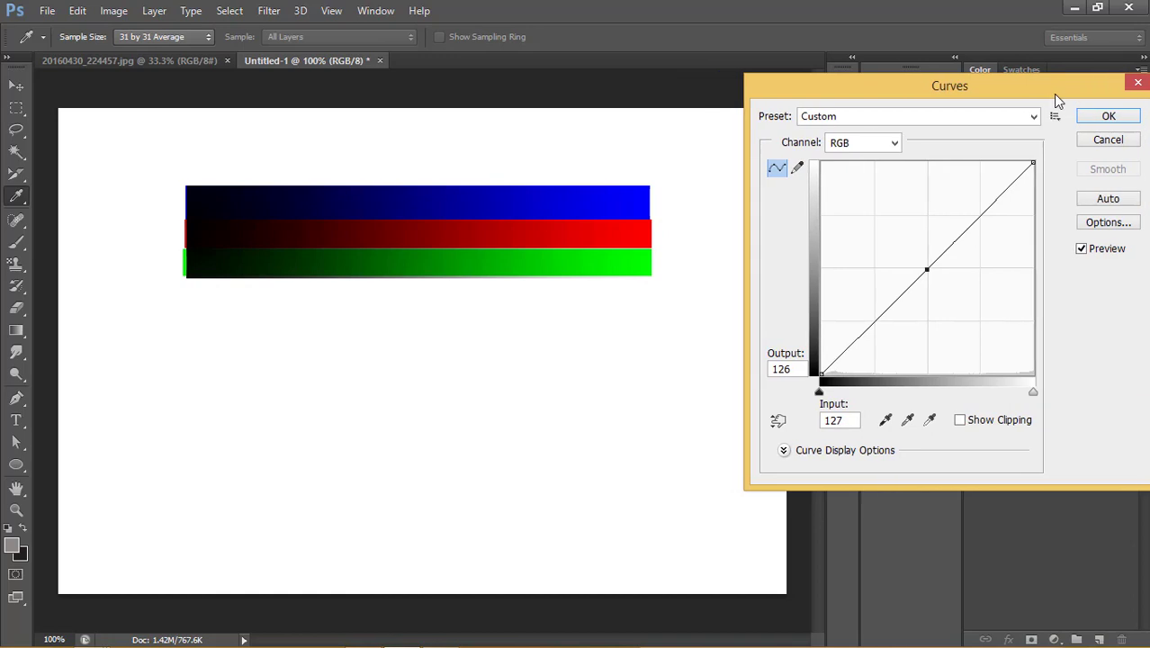
Step: Drag a midpoint on the Red, Green and Blue channel curves in turn, ending on Blue at 128/128
click(885, 148)
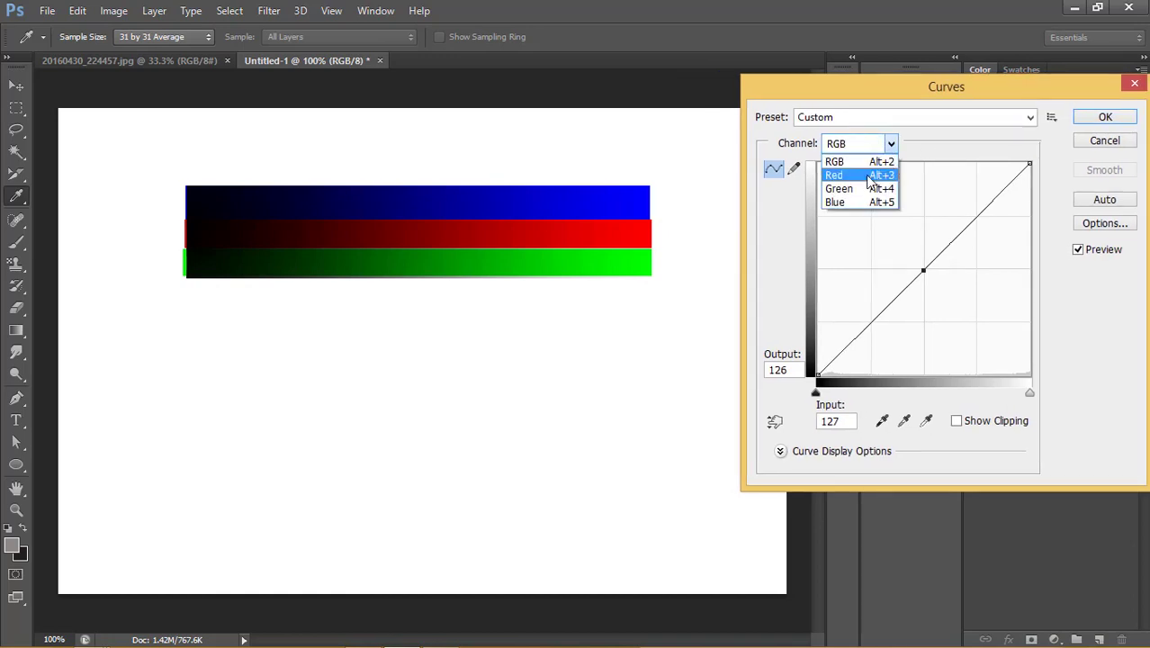
click(870, 180)
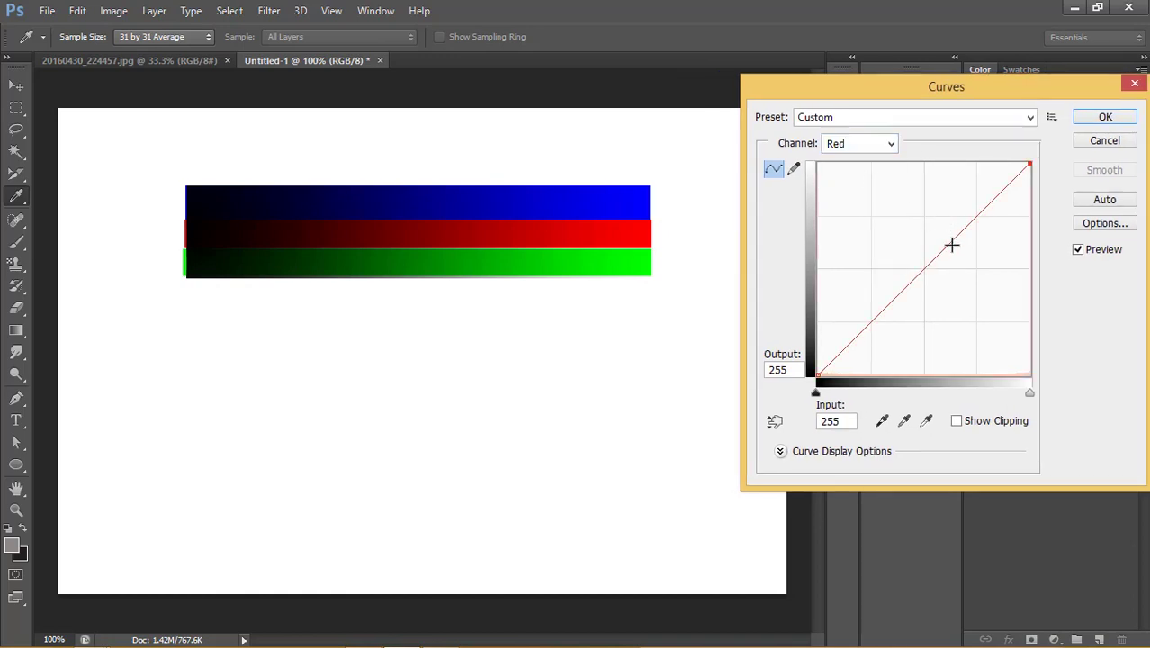
mouse_move(923, 270)
mouse_down()
mouse_move(918, 216)
mouse_move(899, 185)
mouse_move(957, 251)
mouse_move(945, 244)
mouse_up()
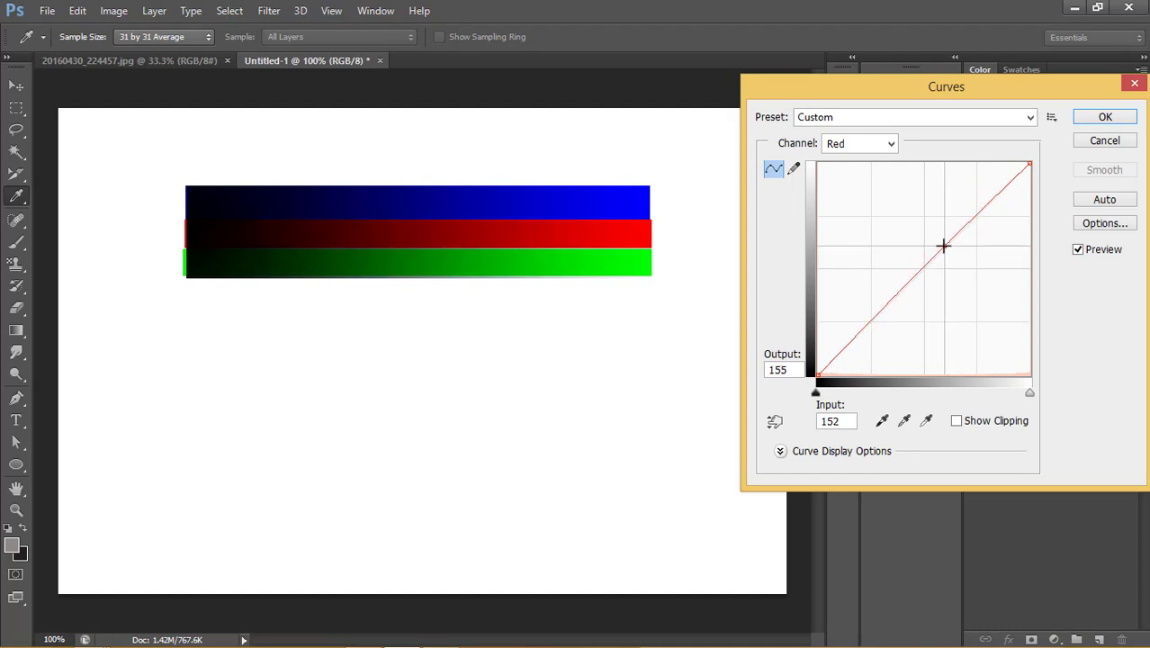
click(877, 145)
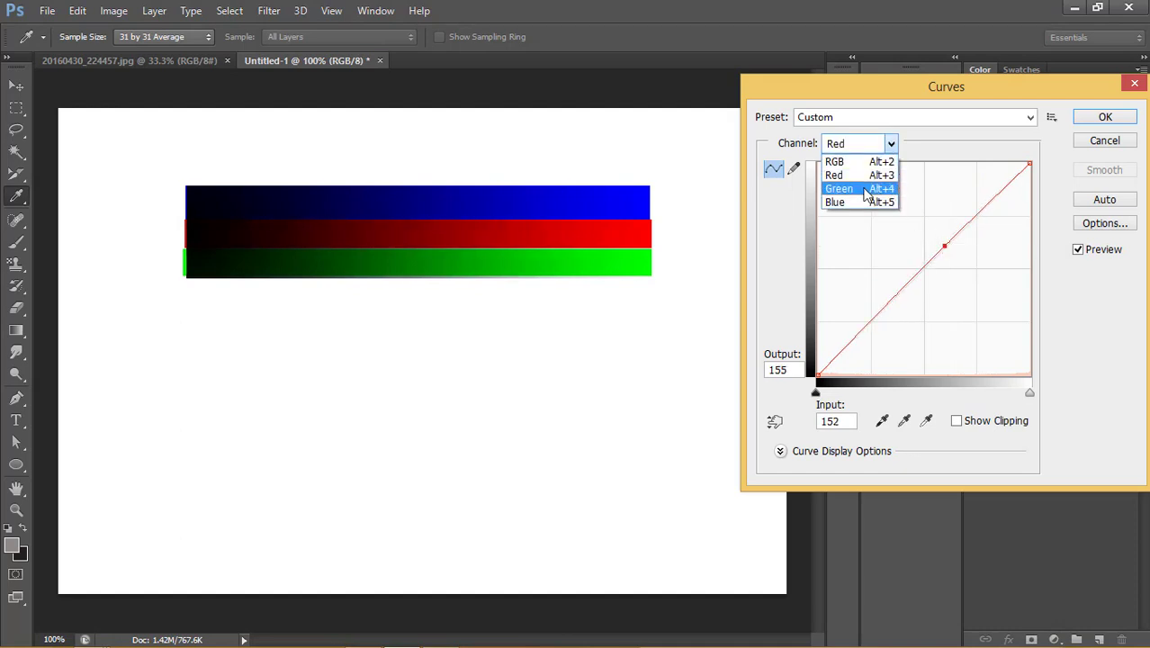
click(878, 186)
mouse_move(942, 255)
mouse_down()
mouse_move(888, 177)
mouse_move(949, 242)
mouse_up()
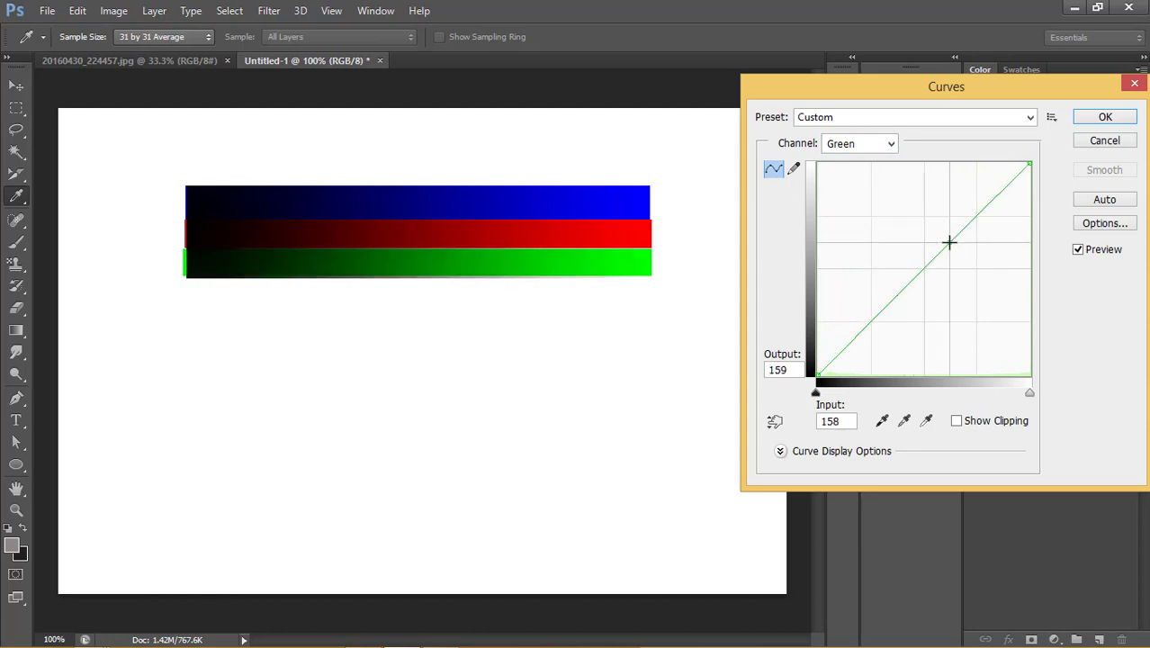
click(886, 146)
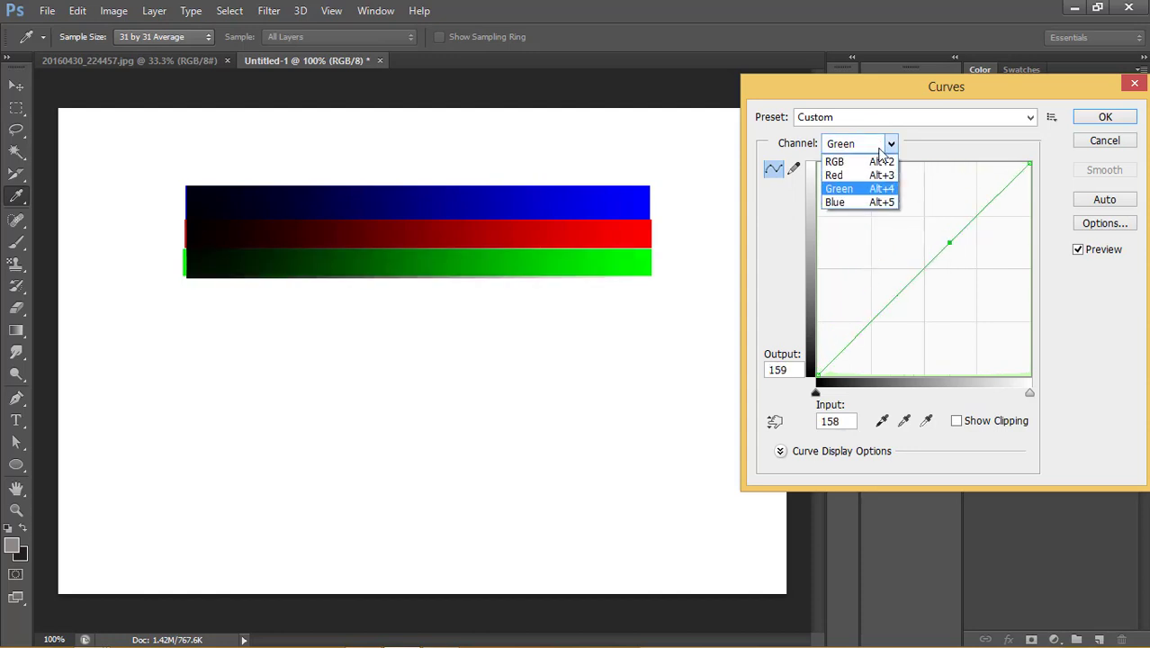
click(859, 208)
mouse_move(924, 258)
mouse_down()
mouse_move(894, 206)
mouse_move(924, 268)
mouse_up()
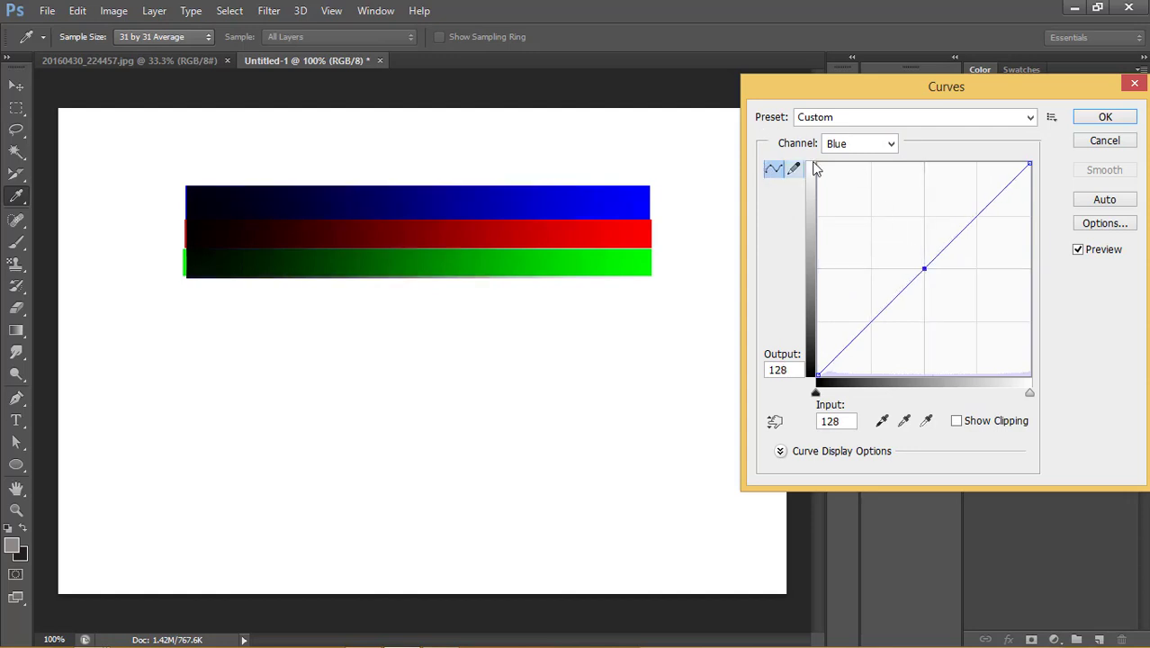
Step: Set the Blue channel's black, gray and white points by sampling the colour bars
click(883, 423)
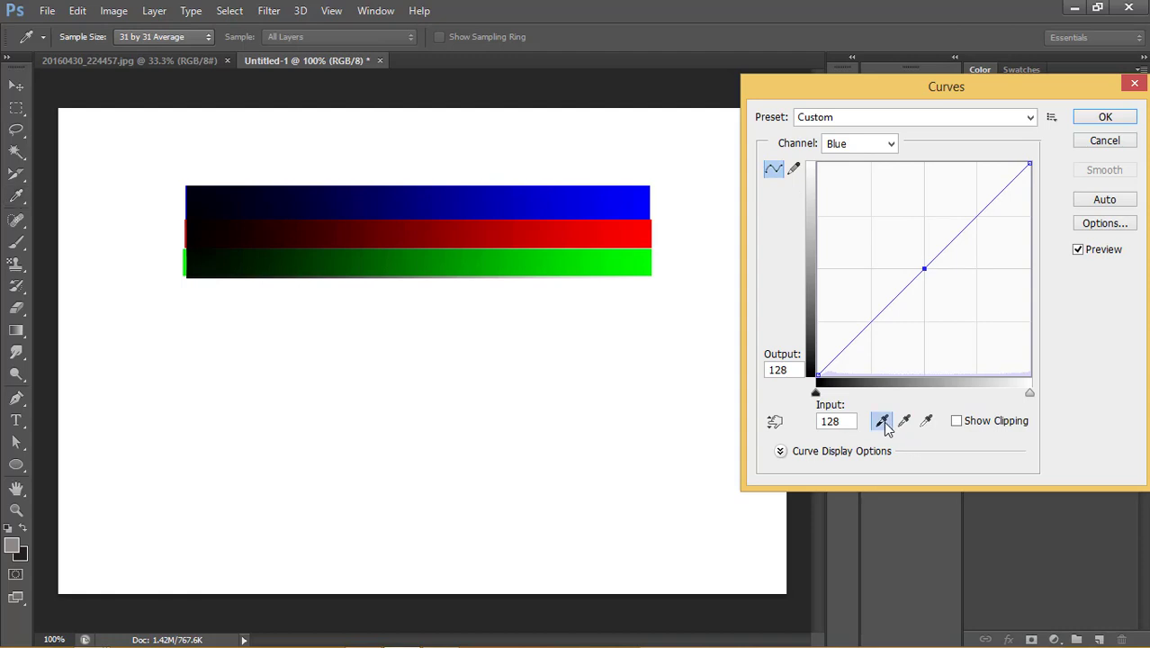
click(297, 192)
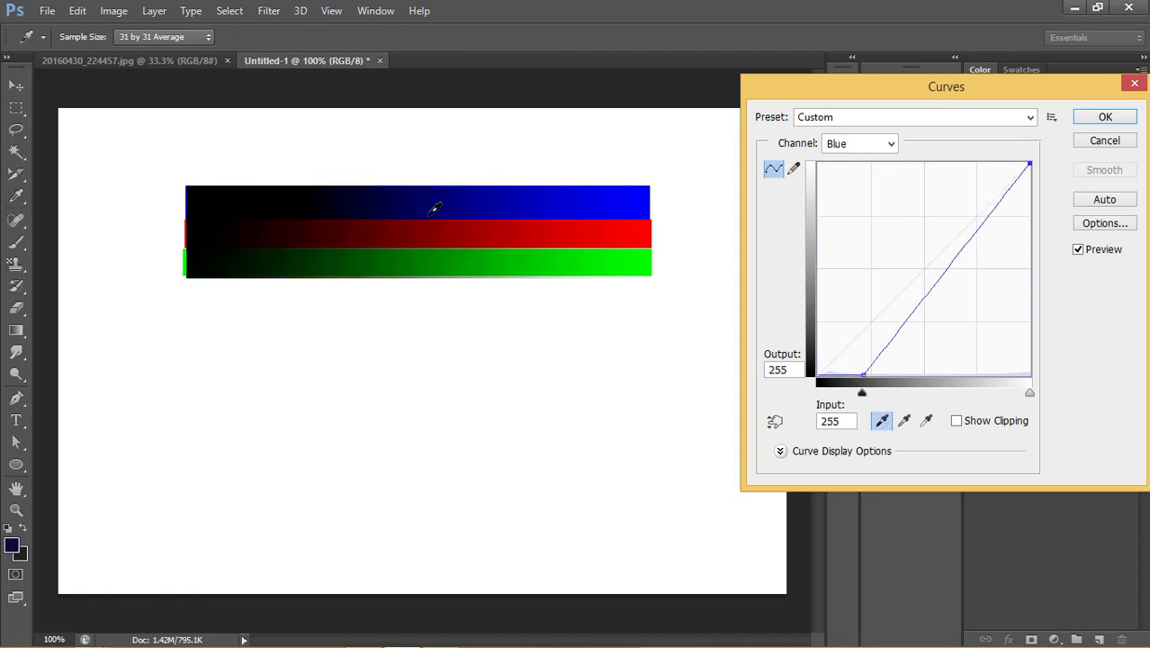
click(903, 420)
click(379, 232)
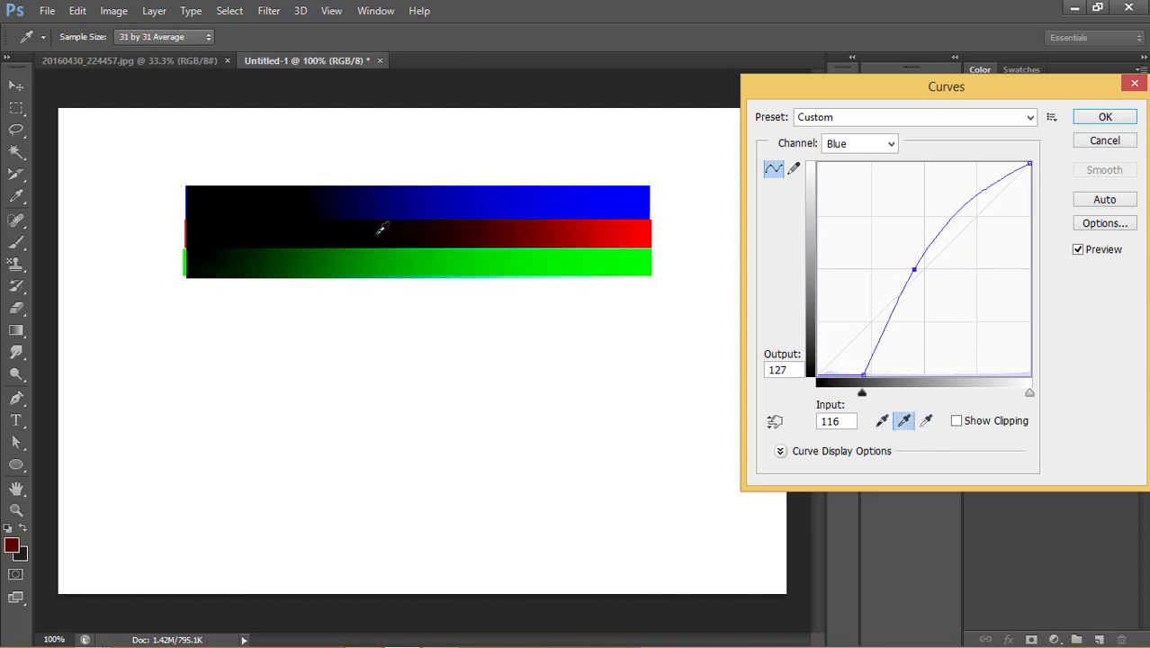
click(926, 422)
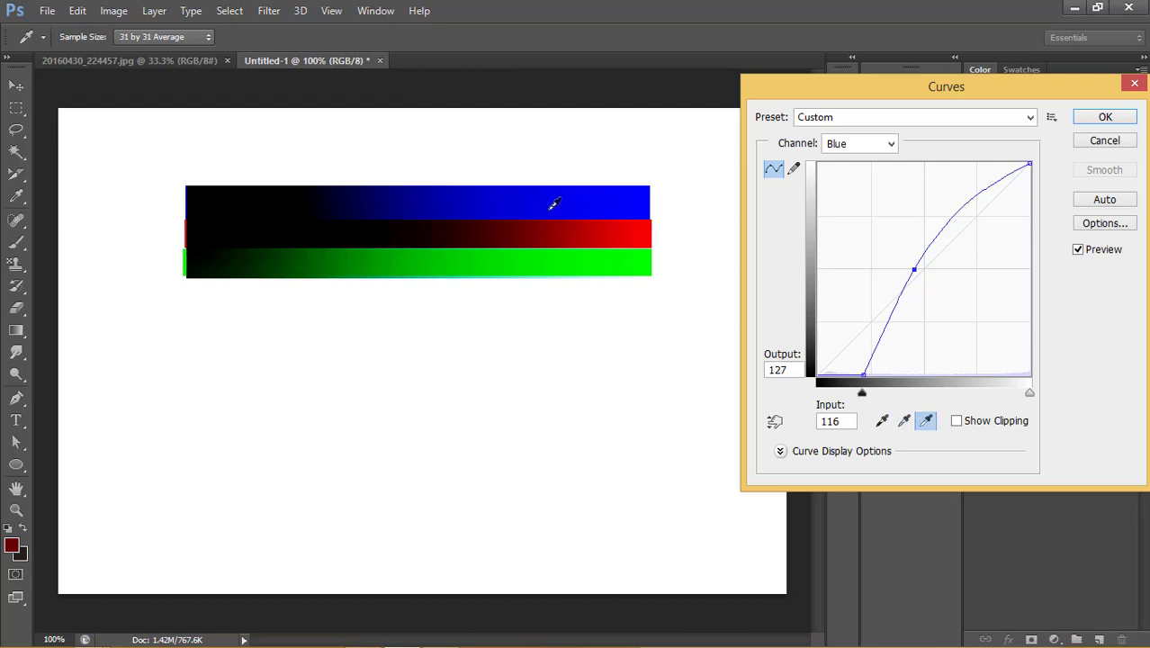
click(610, 194)
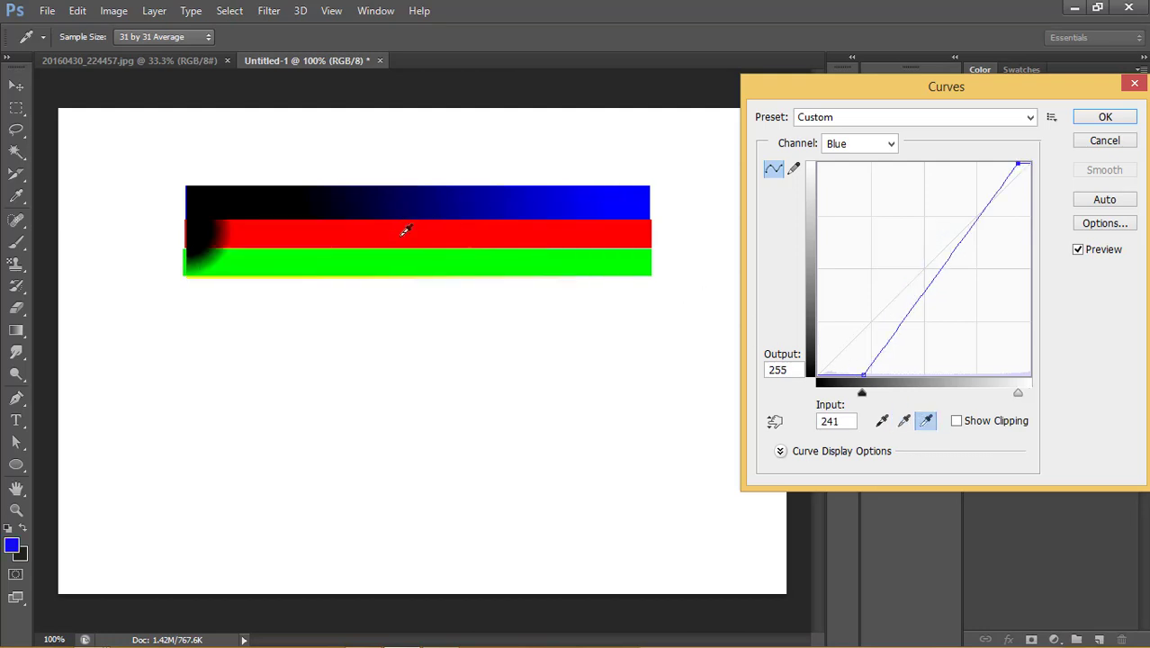
click(794, 169)
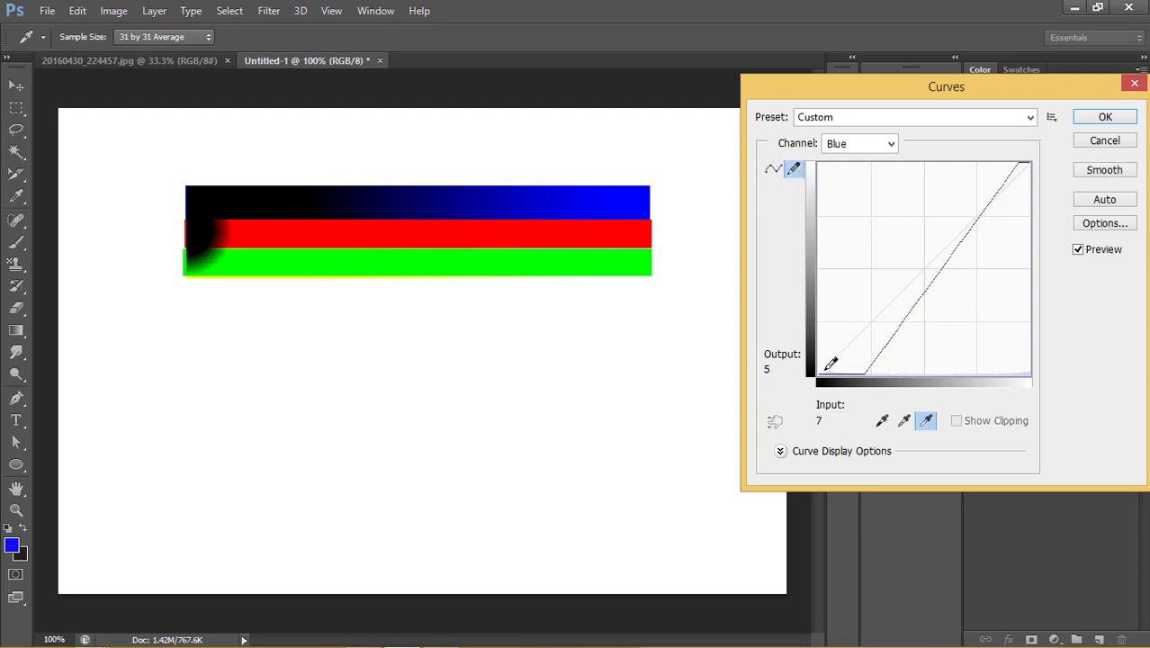
Step: Draw a freehand Blue curve, convert it to points and pull one up, then cancel Curves
drag(831, 363, 1054, 153)
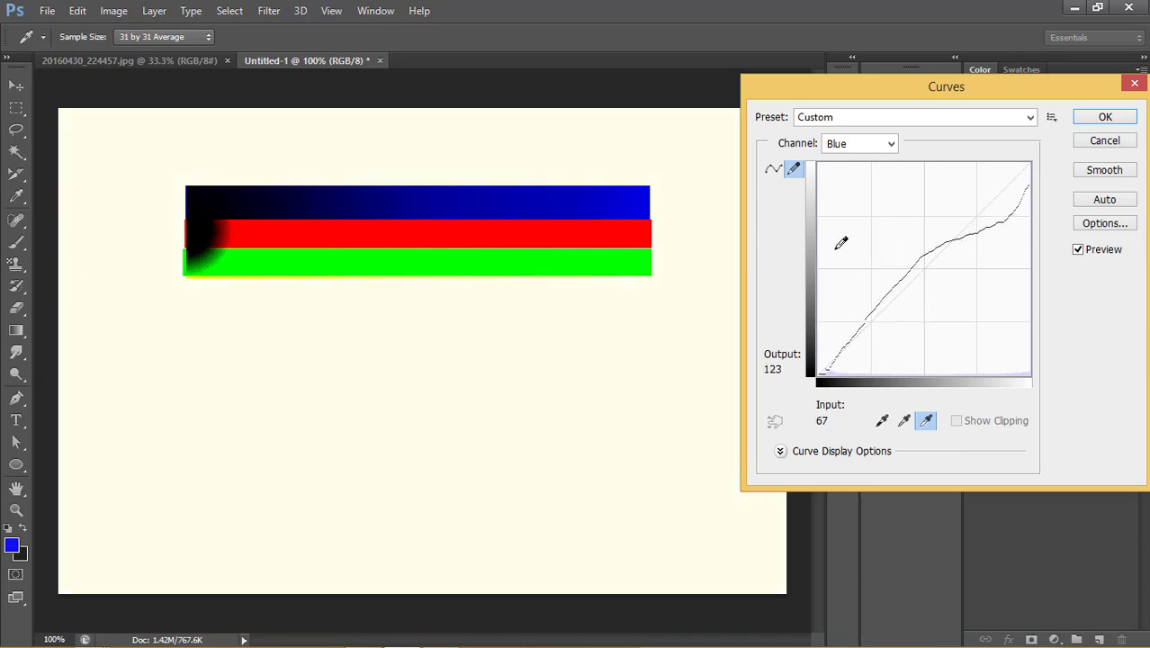
click(773, 169)
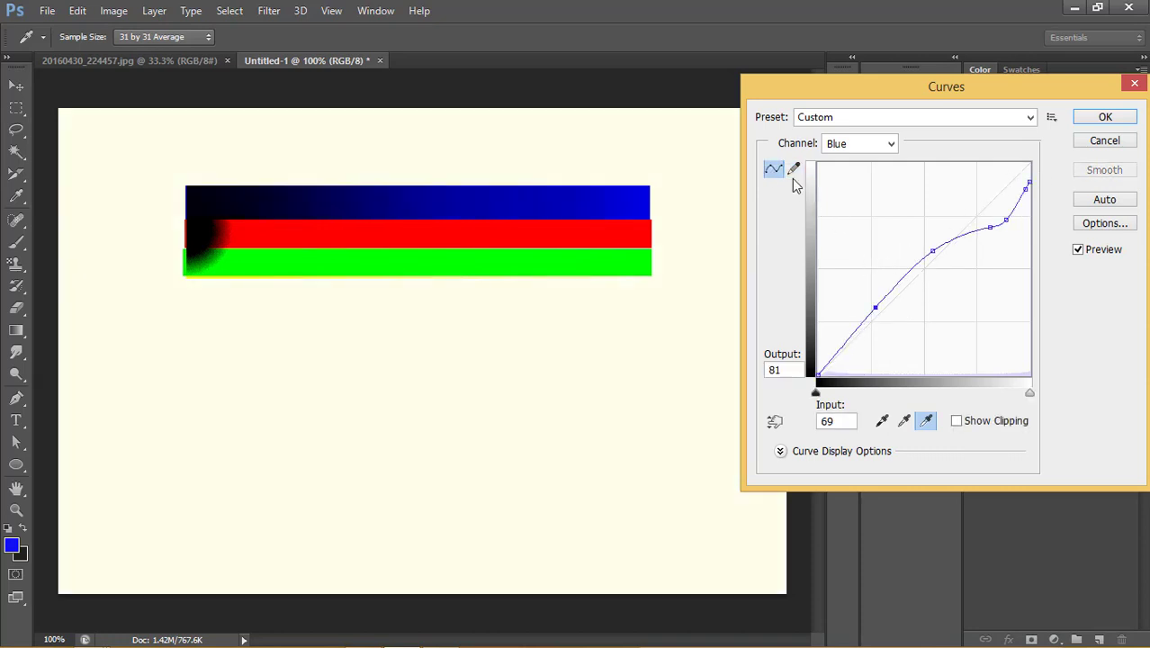
click(989, 225)
mouse_move(987, 226)
mouse_down()
mouse_move(959, 194)
mouse_move(980, 187)
mouse_up()
click(1006, 217)
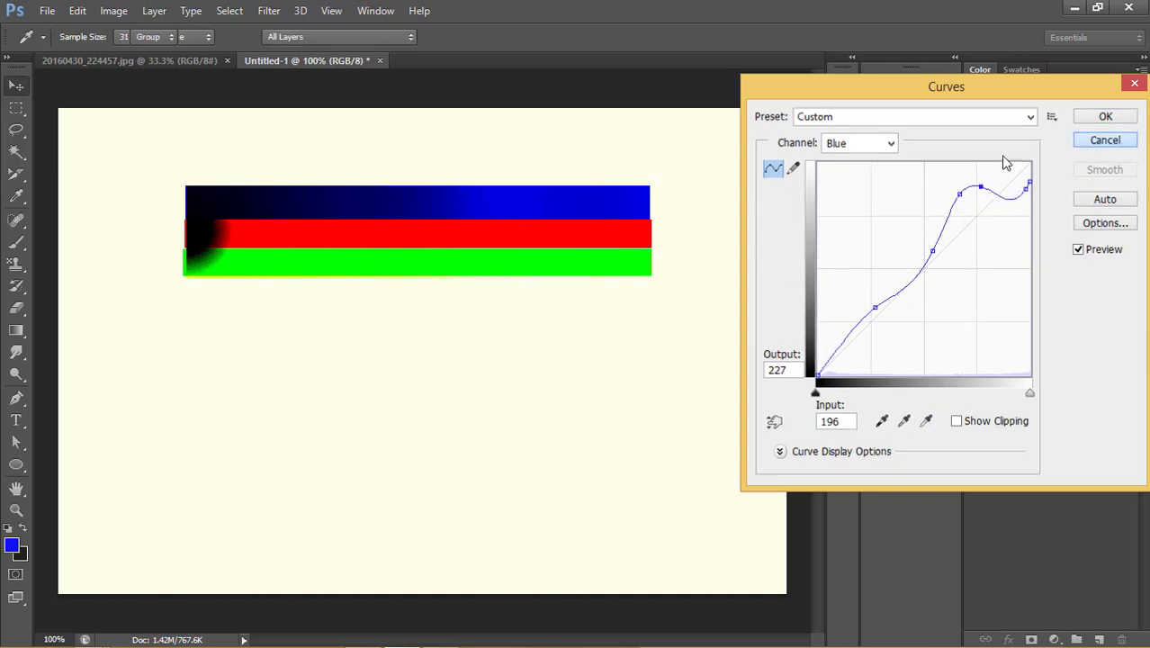
key(Escape)
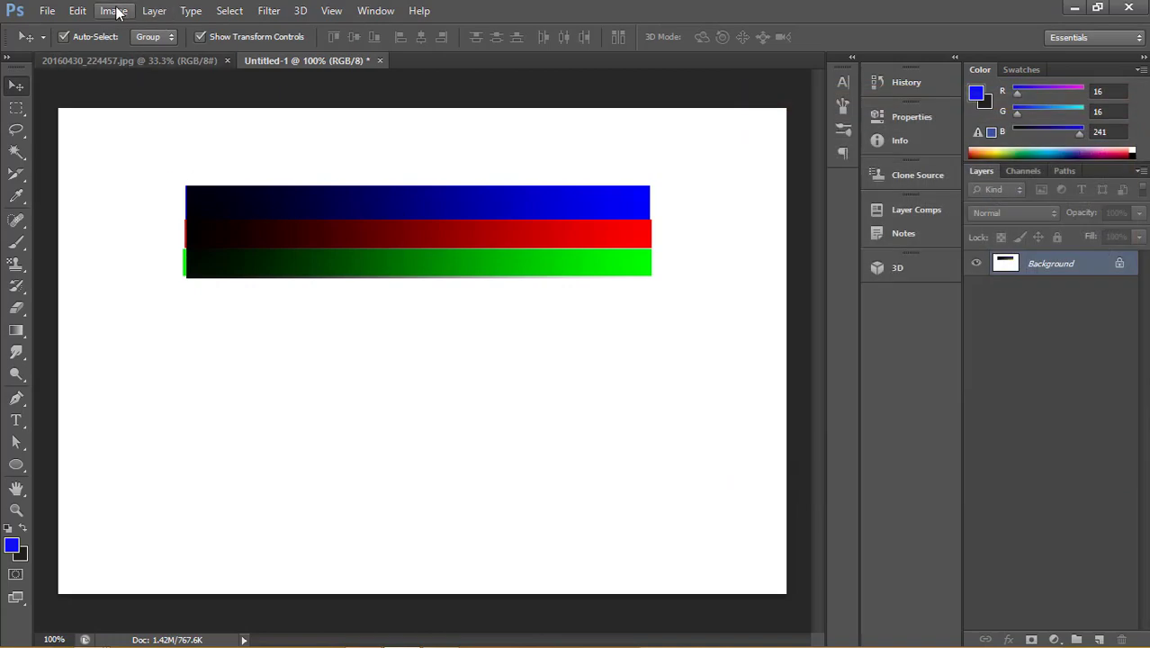
Step: Reopen Curves on RGB and add several control points, nudging the middle one lower
click(117, 13)
mouse_move(139, 53)
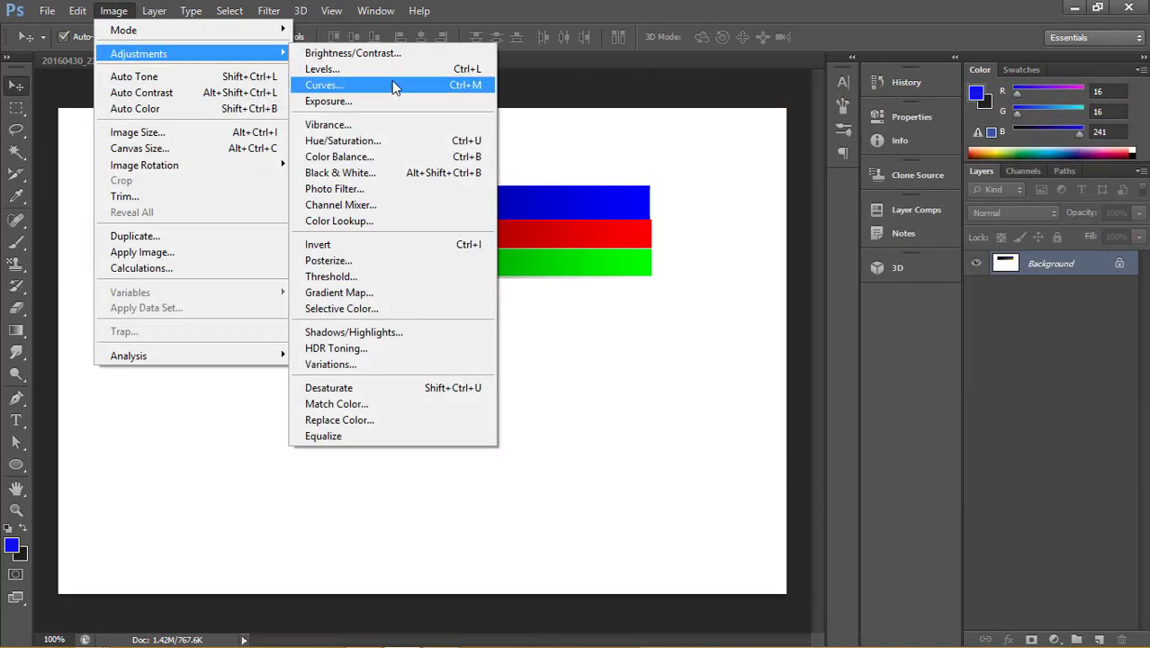
click(393, 85)
click(907, 286)
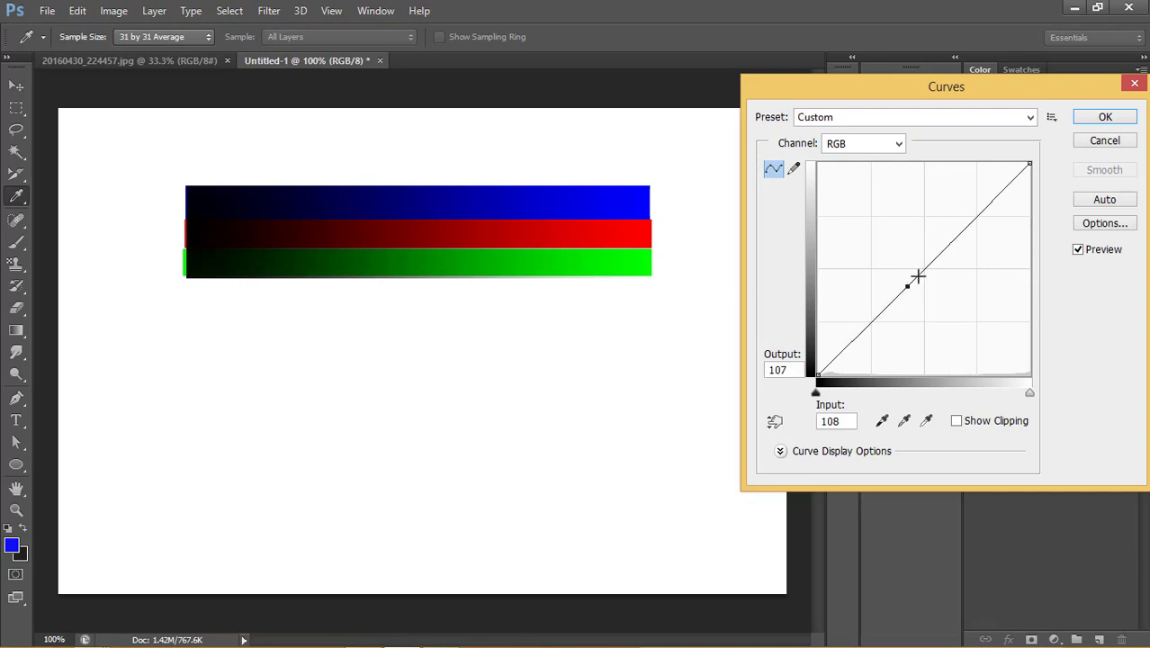
click(964, 228)
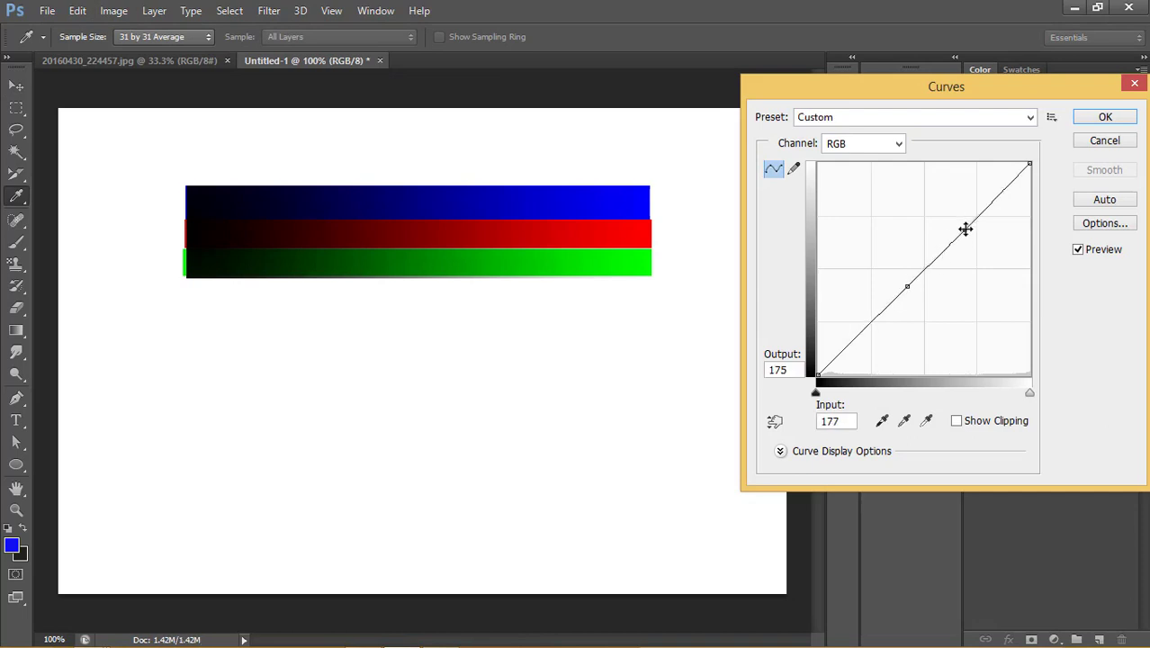
drag(964, 229, 954, 233)
click(983, 202)
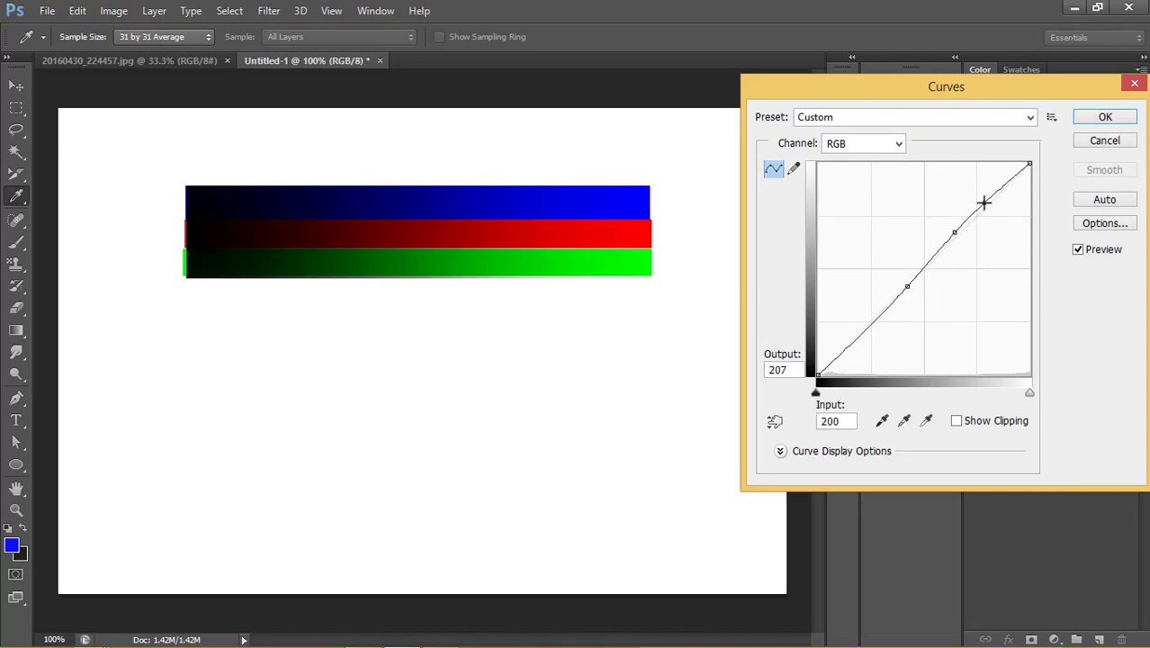
click(882, 308)
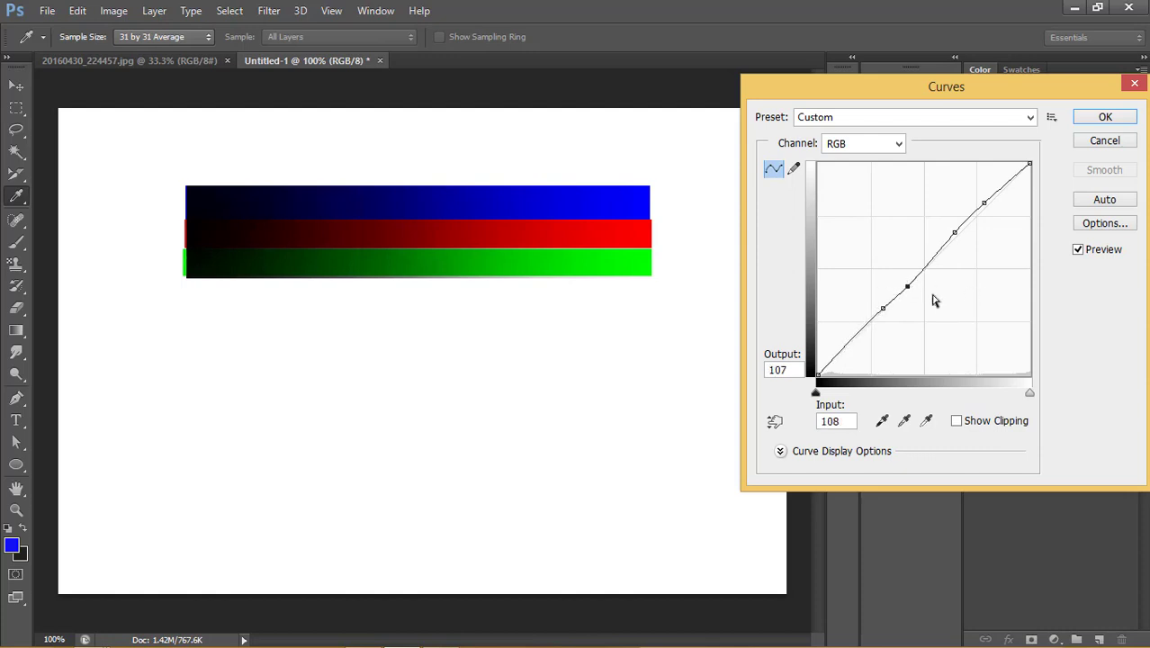
Step: Delete all the added curve points, leaving a straight RGB curve
key(Delete)
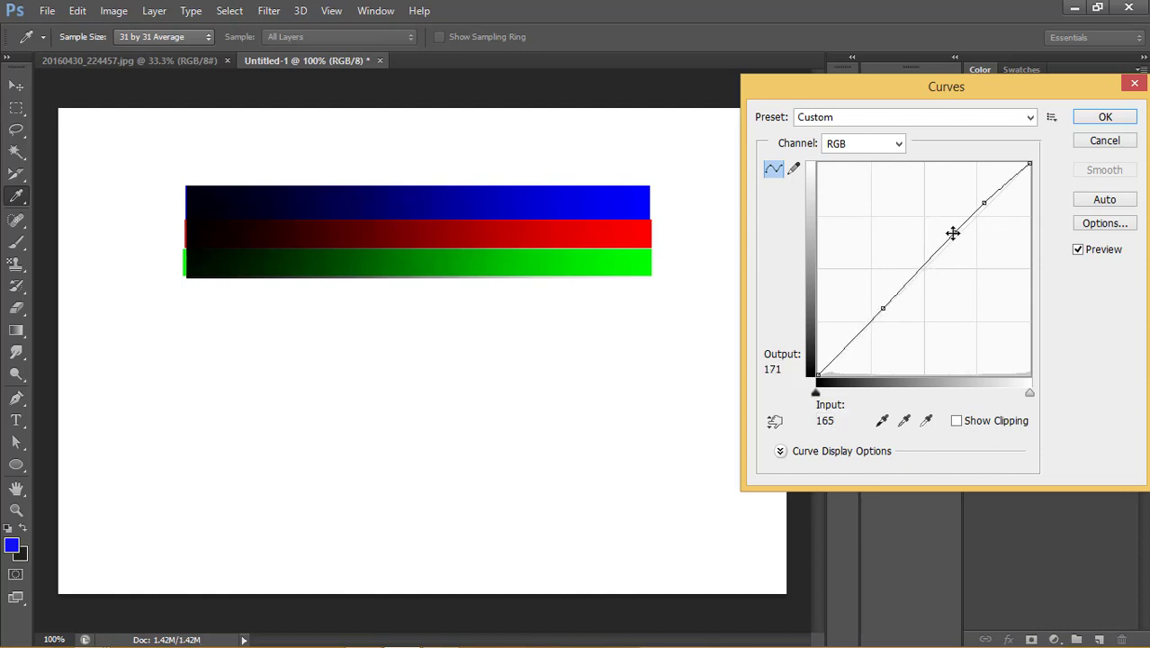
click(954, 232)
key(Delete)
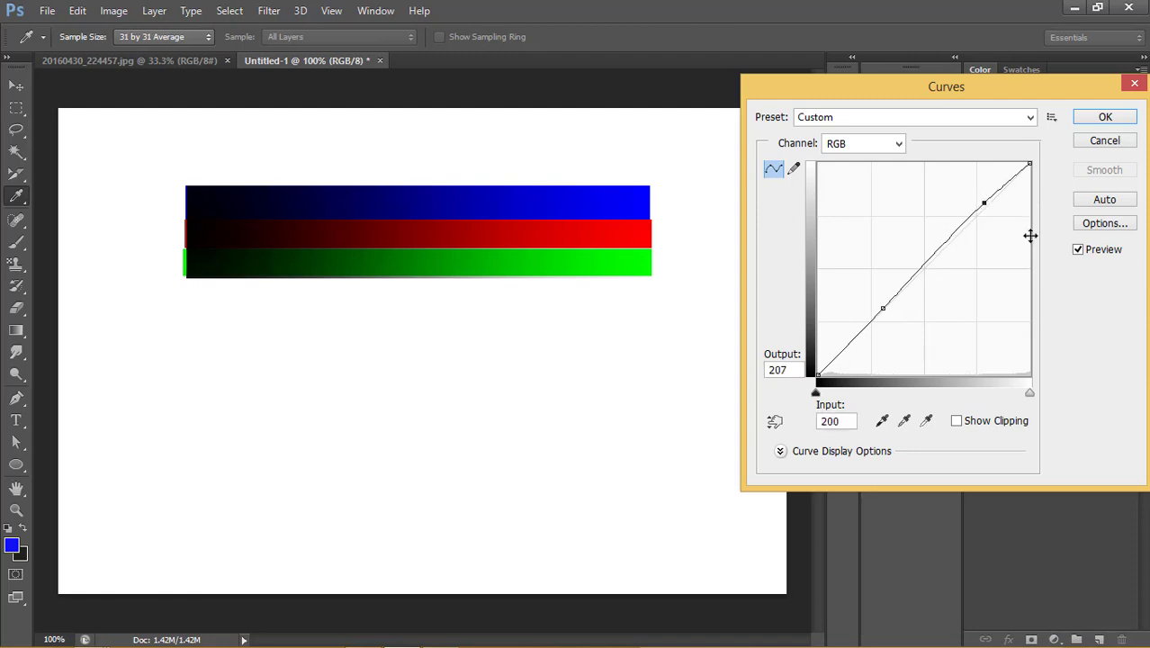
key(Delete)
click(885, 305)
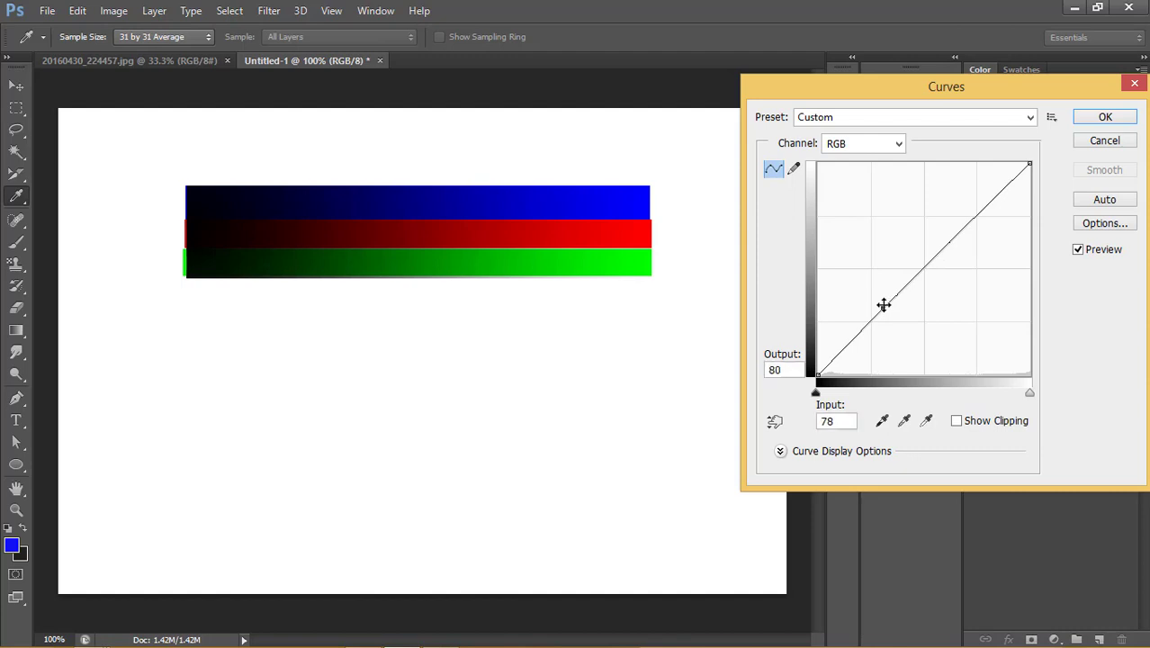
key(Delete)
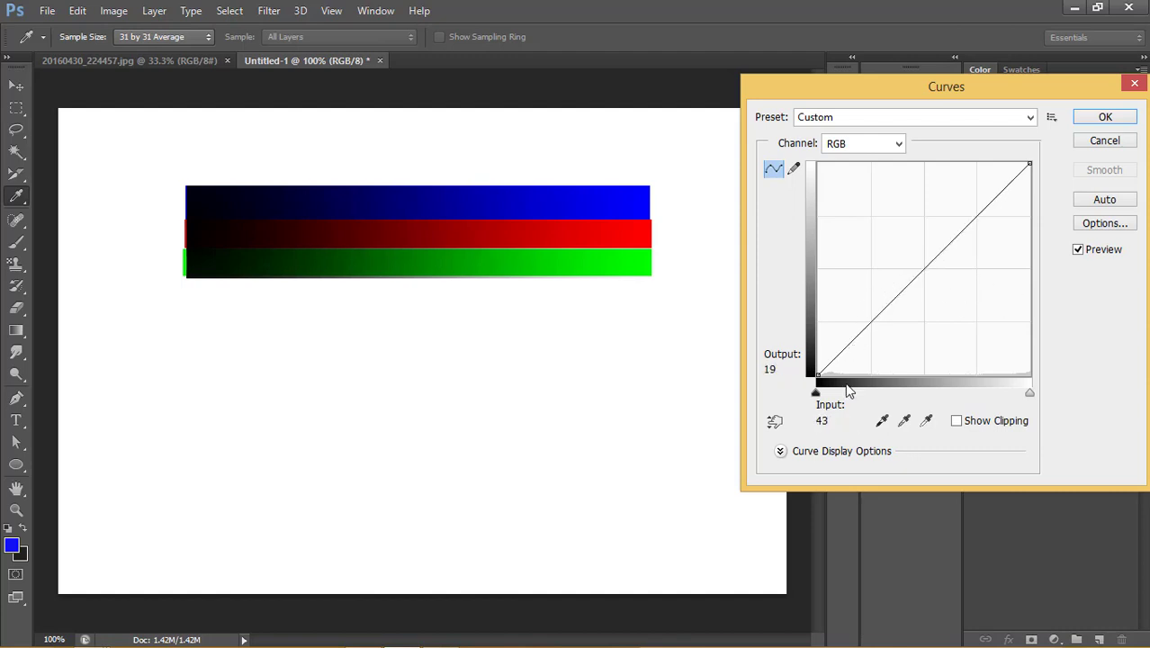
click(776, 422)
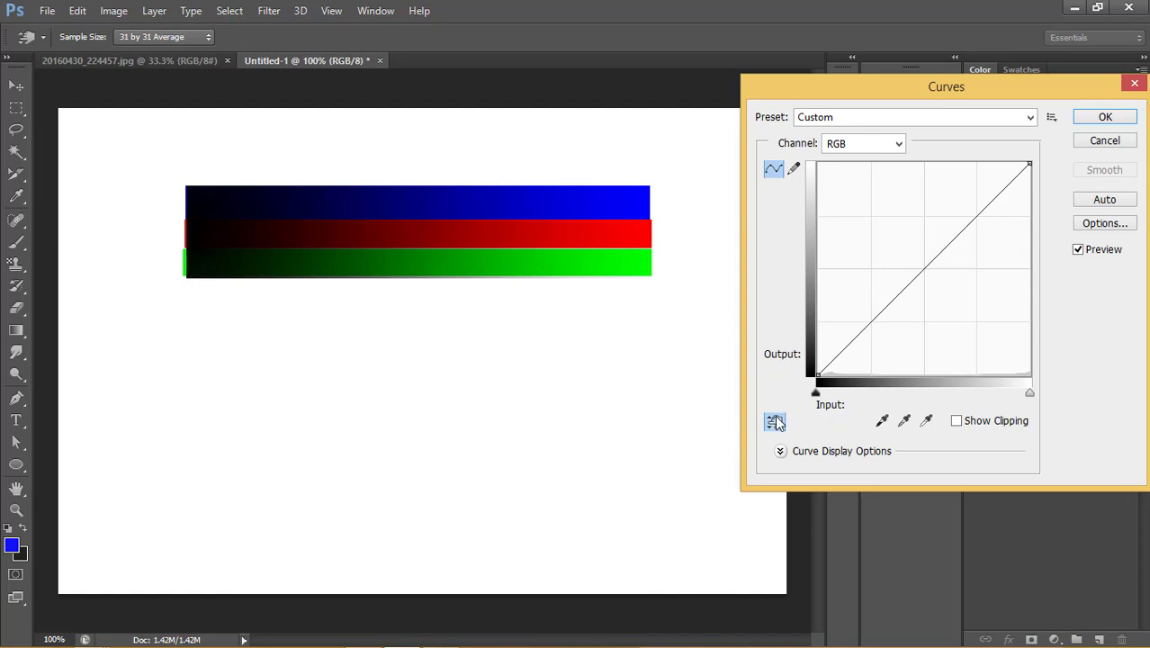
Step: Adjust tones by dragging on the blue bar, then bend the RGB curve into a brightening S-curve
drag(557, 172, 554, 234)
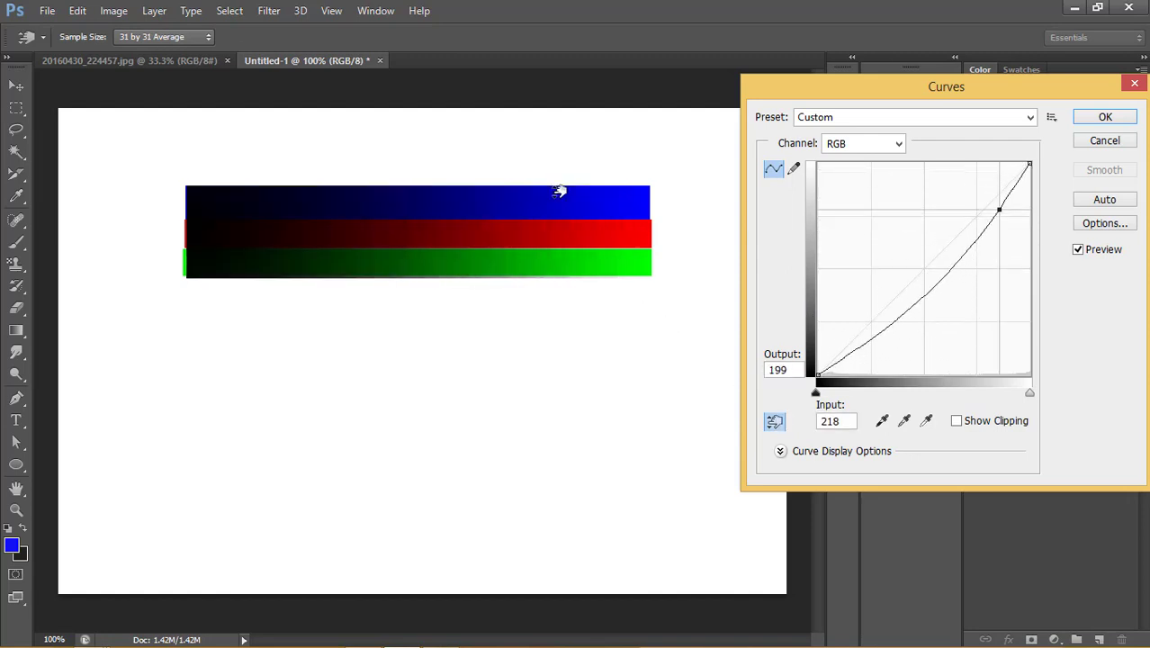
drag(554, 234, 563, 187)
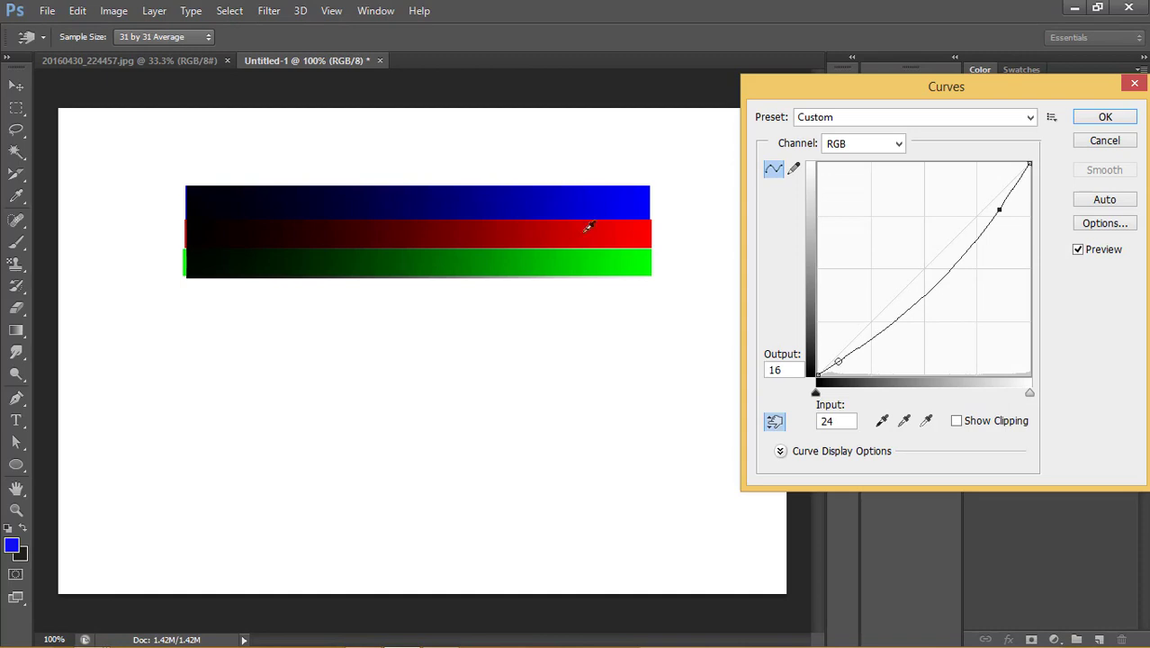
click(780, 452)
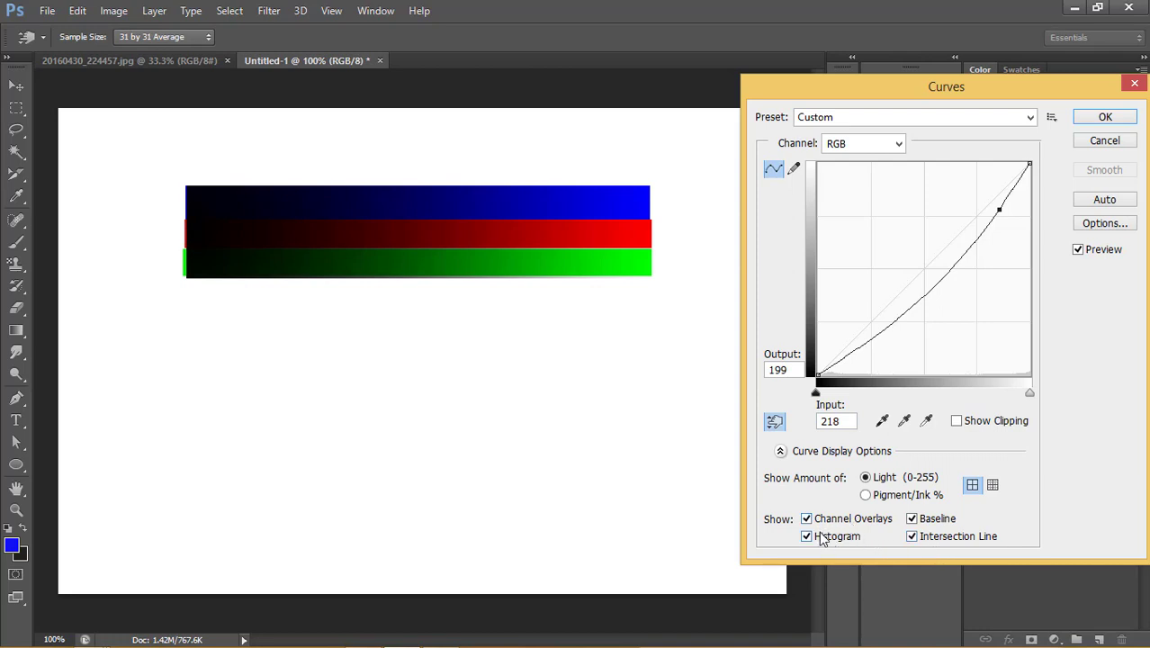
click(775, 421)
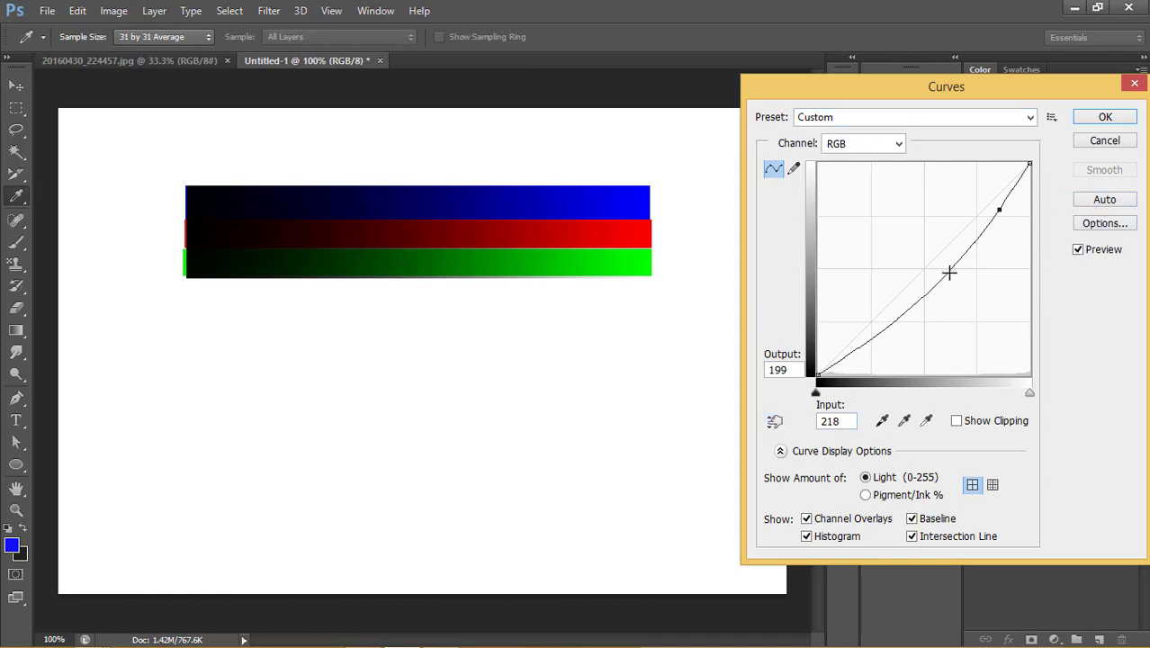
drag(949, 271, 915, 224)
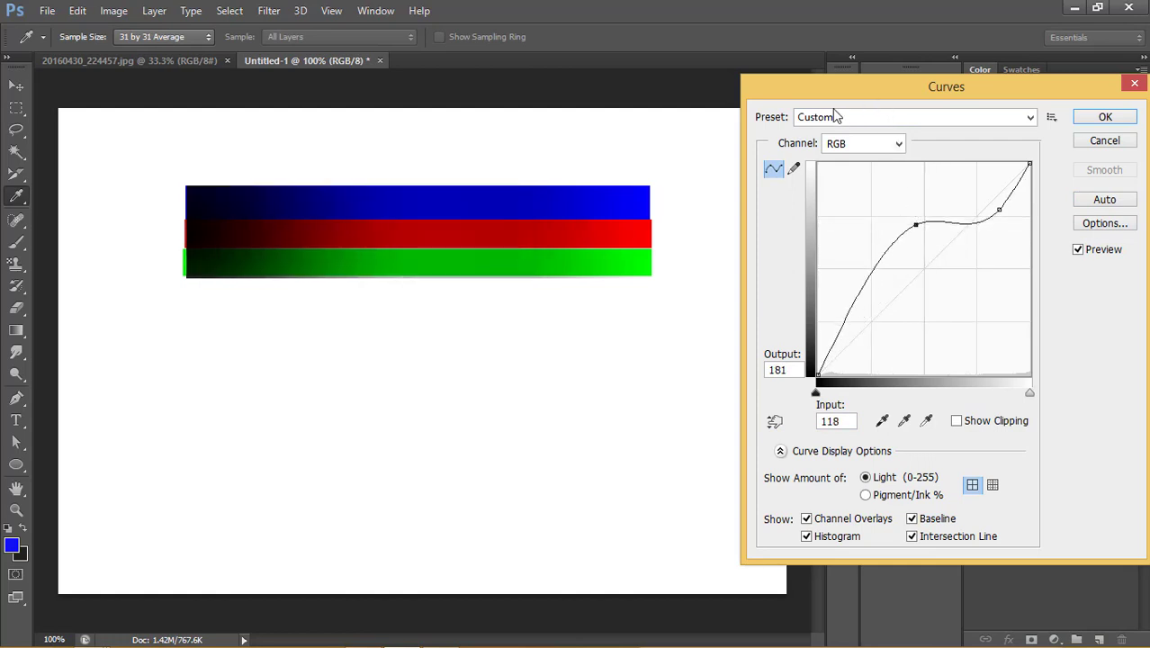
Step: Check the Preset list, keeping Custom, and bring up Auto Color Correction Options
click(898, 120)
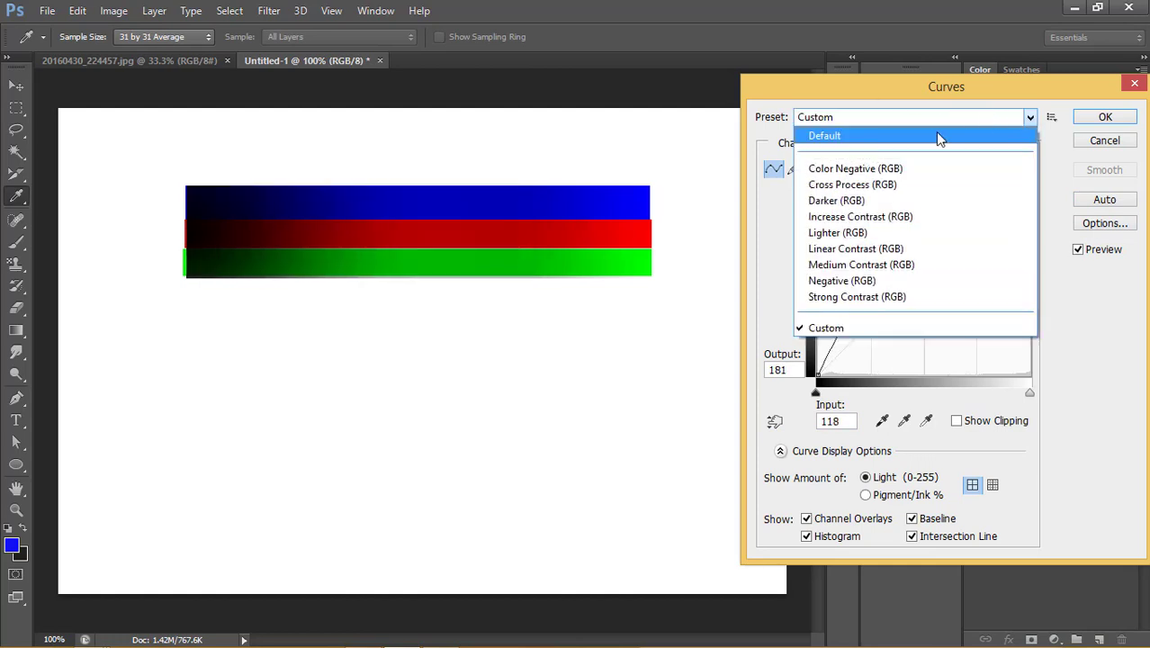
click(930, 94)
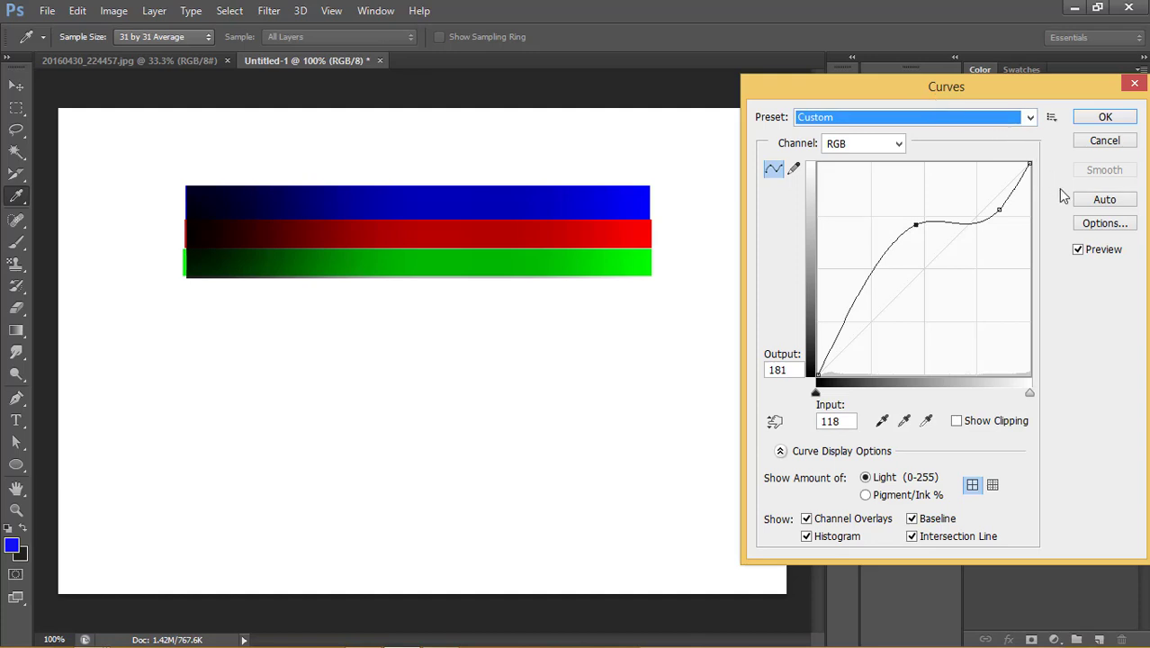
click(1105, 227)
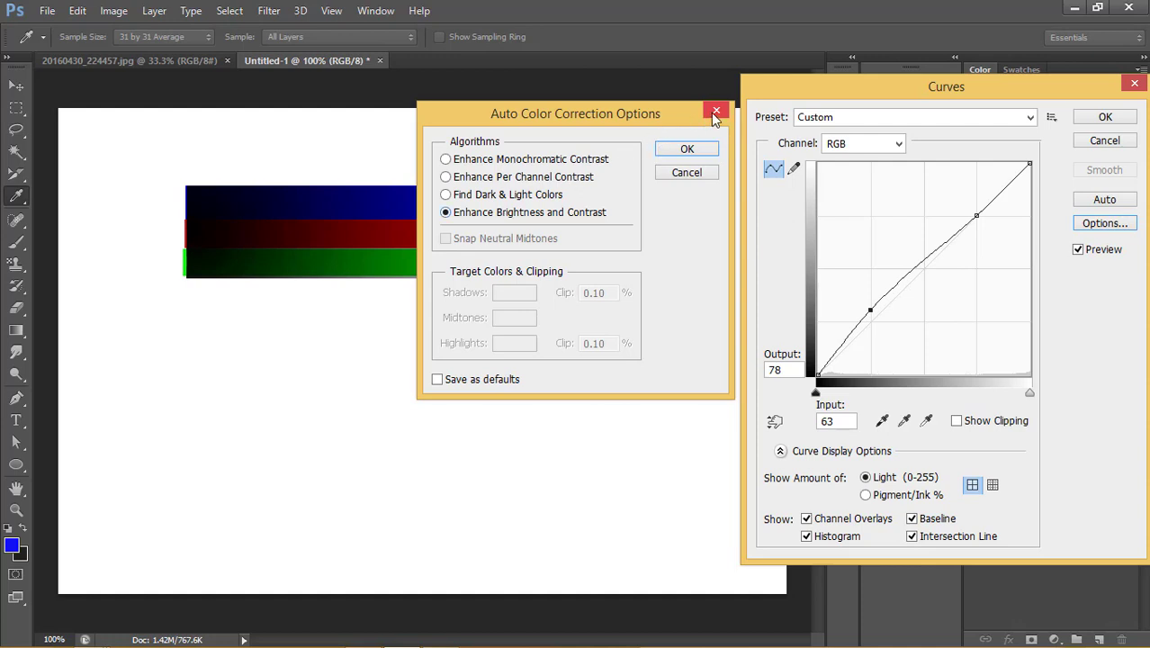
Step: Close Auto Color Correction Options and dismiss the preset options menu, keeping the S-curve
click(711, 114)
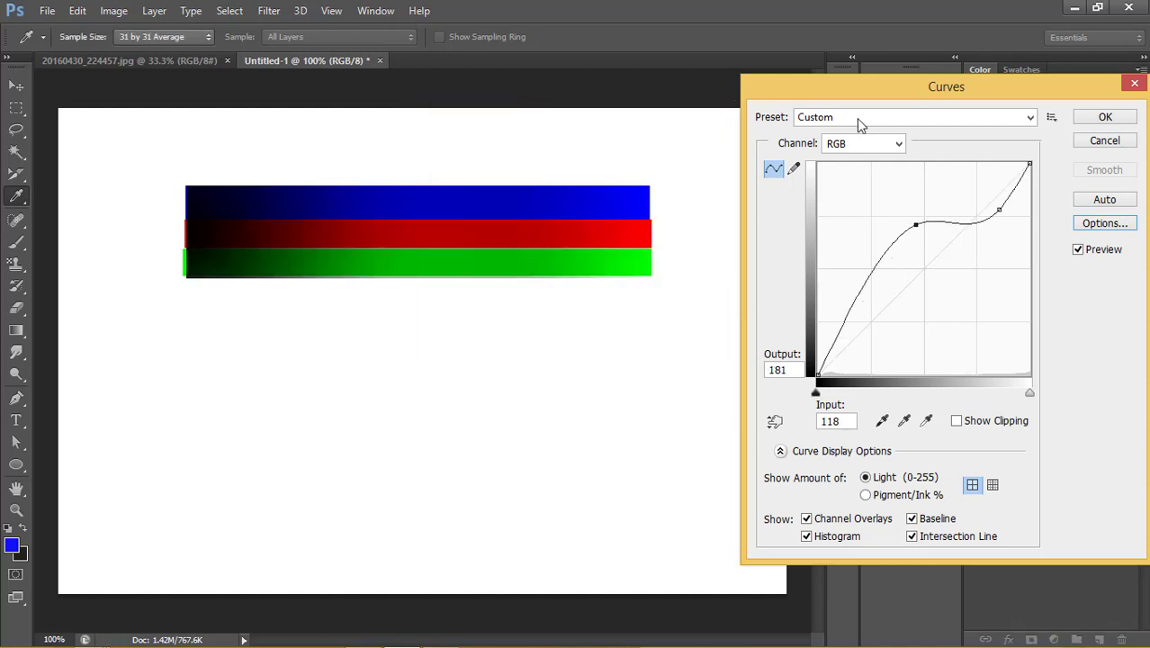
click(1053, 120)
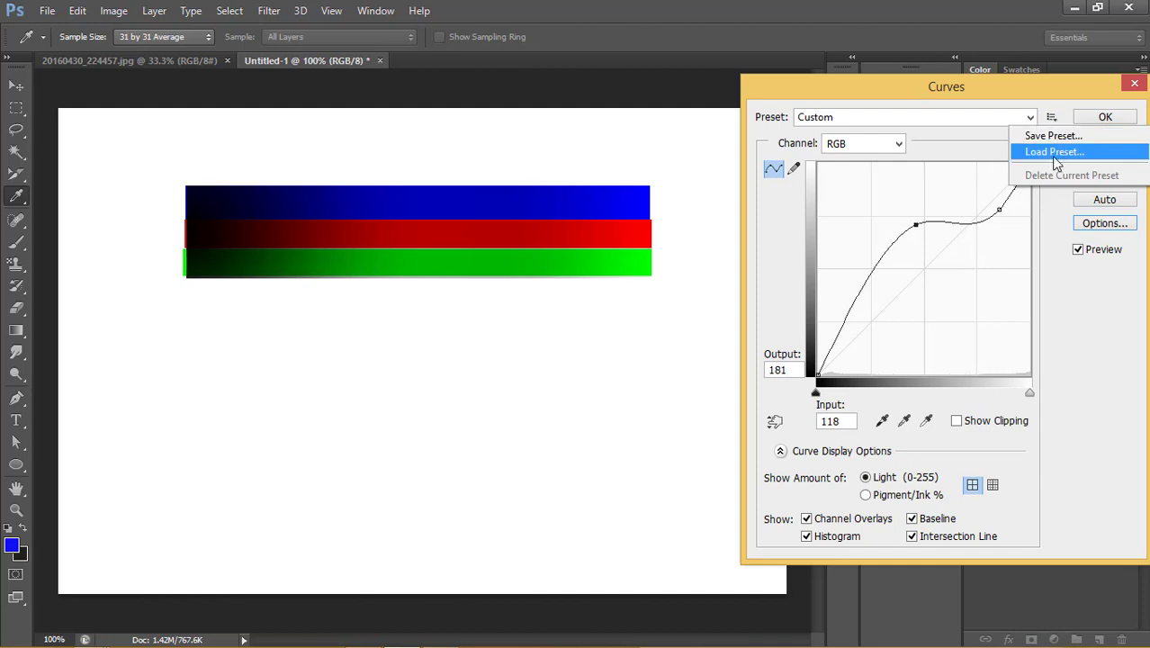
click(1044, 91)
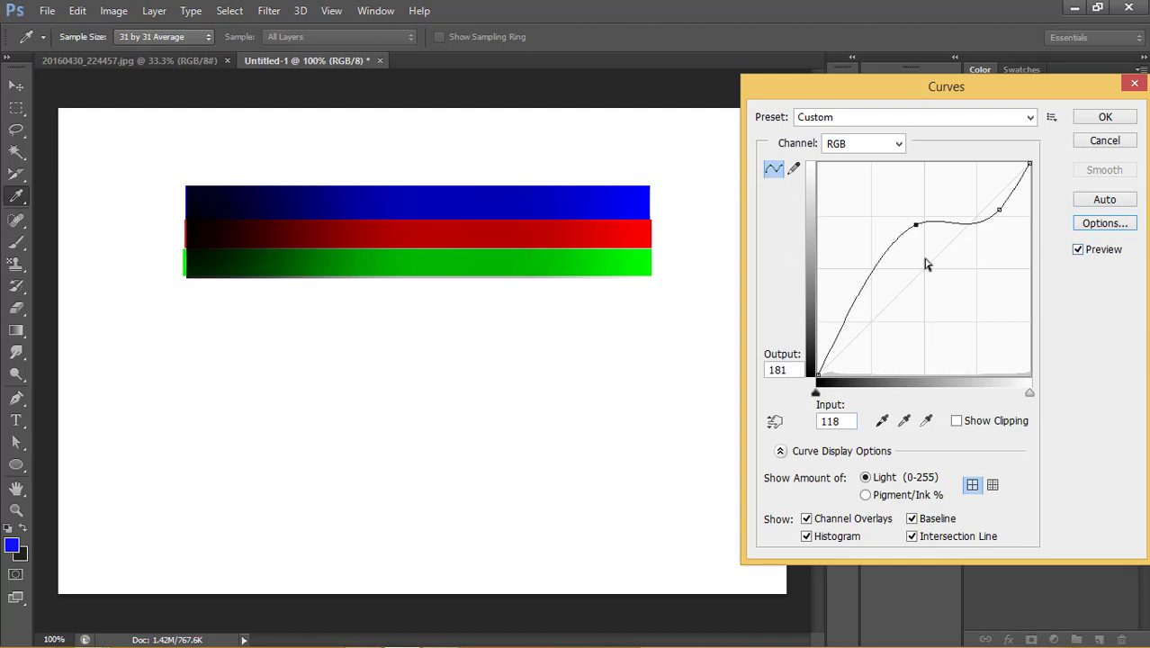
Step: Discard the Curves S-curve, open Levels and preview the white input level at 200
click(1133, 84)
key(v)
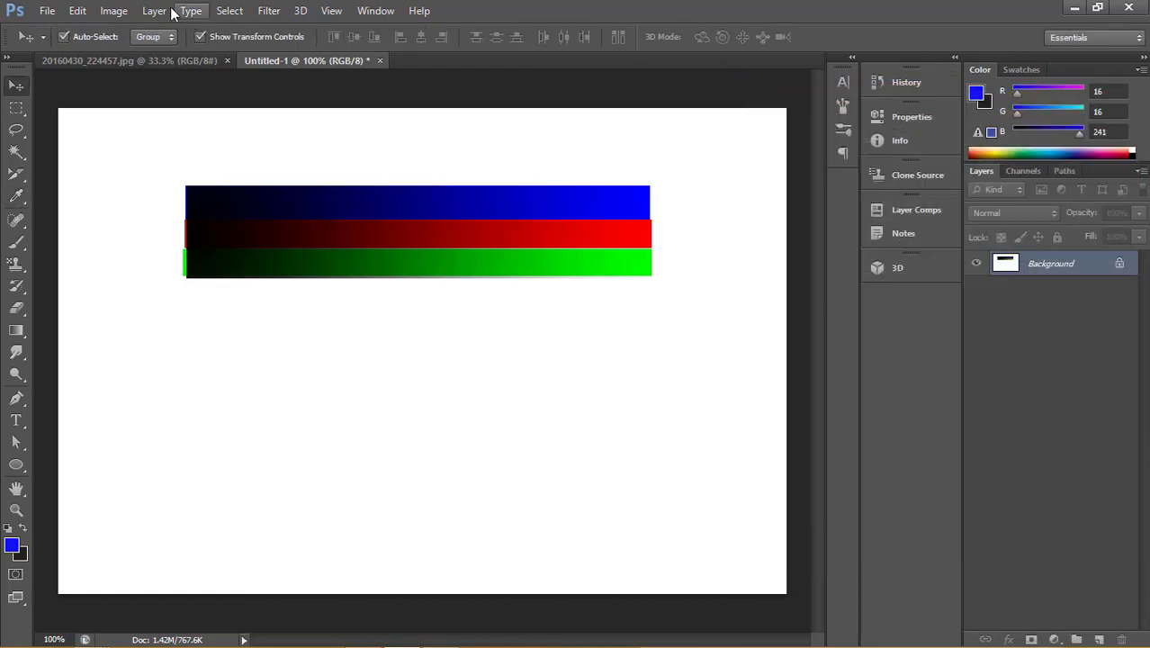
click(114, 11)
mouse_move(139, 53)
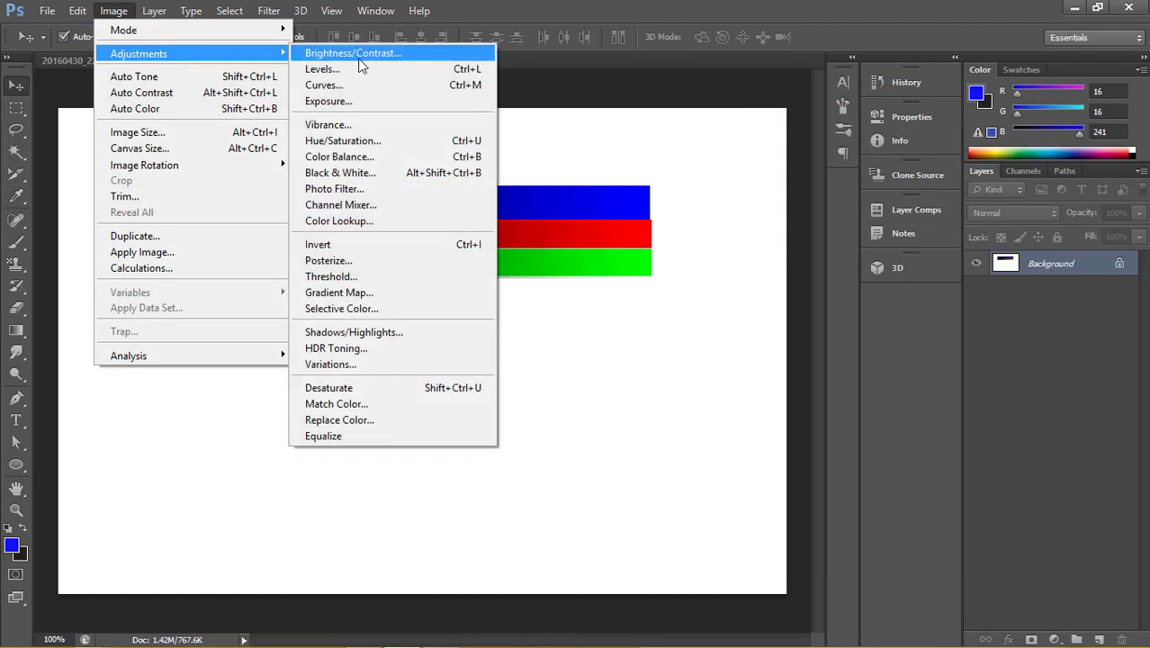
click(384, 67)
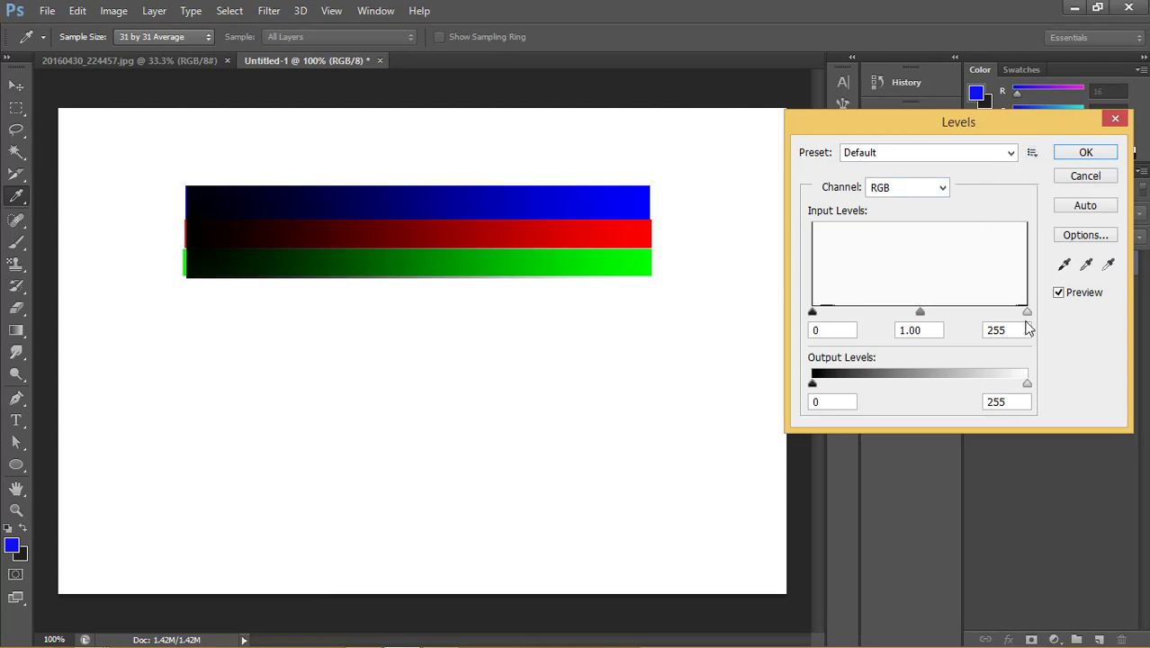
drag(1024, 313, 978, 308)
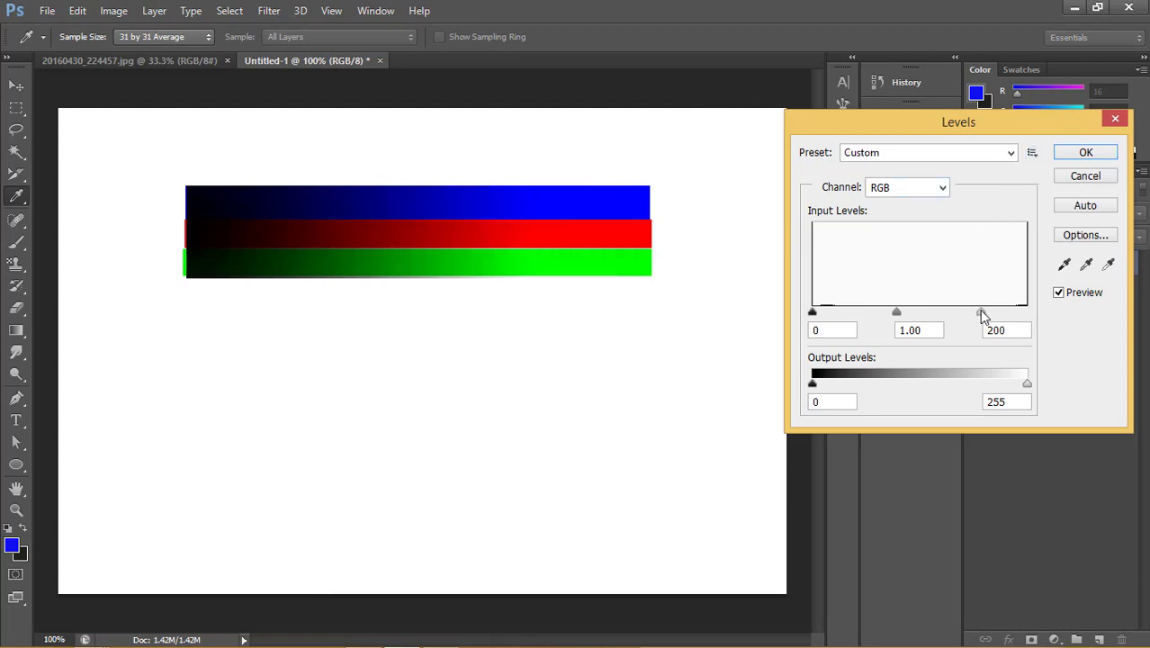
click(1033, 153)
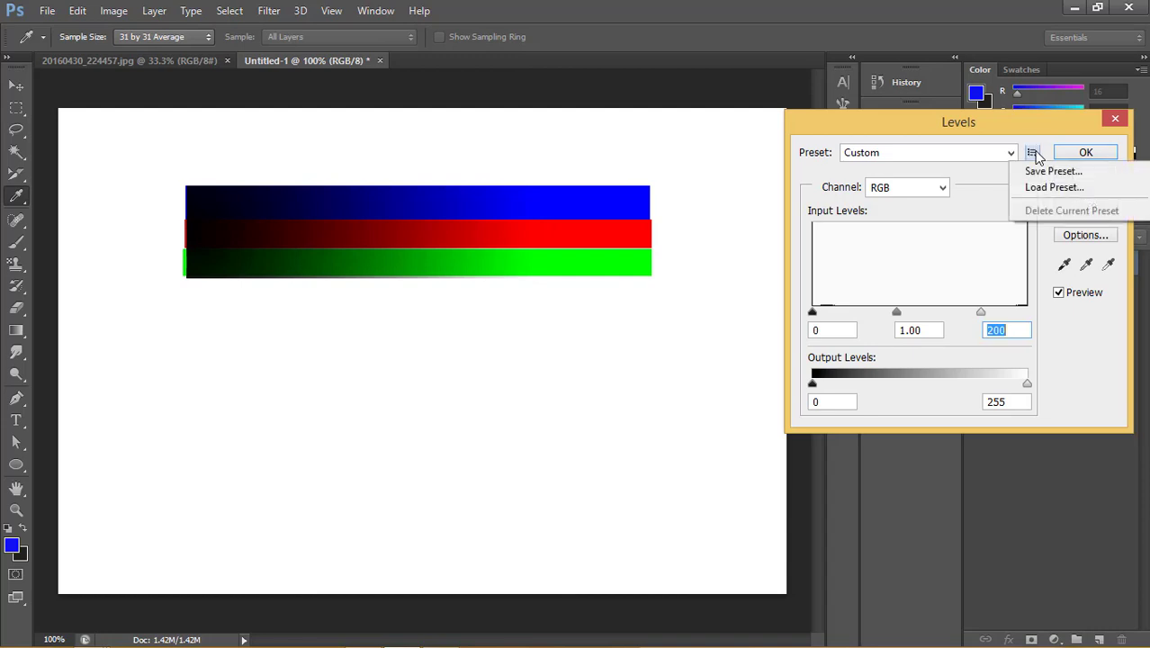
click(1035, 154)
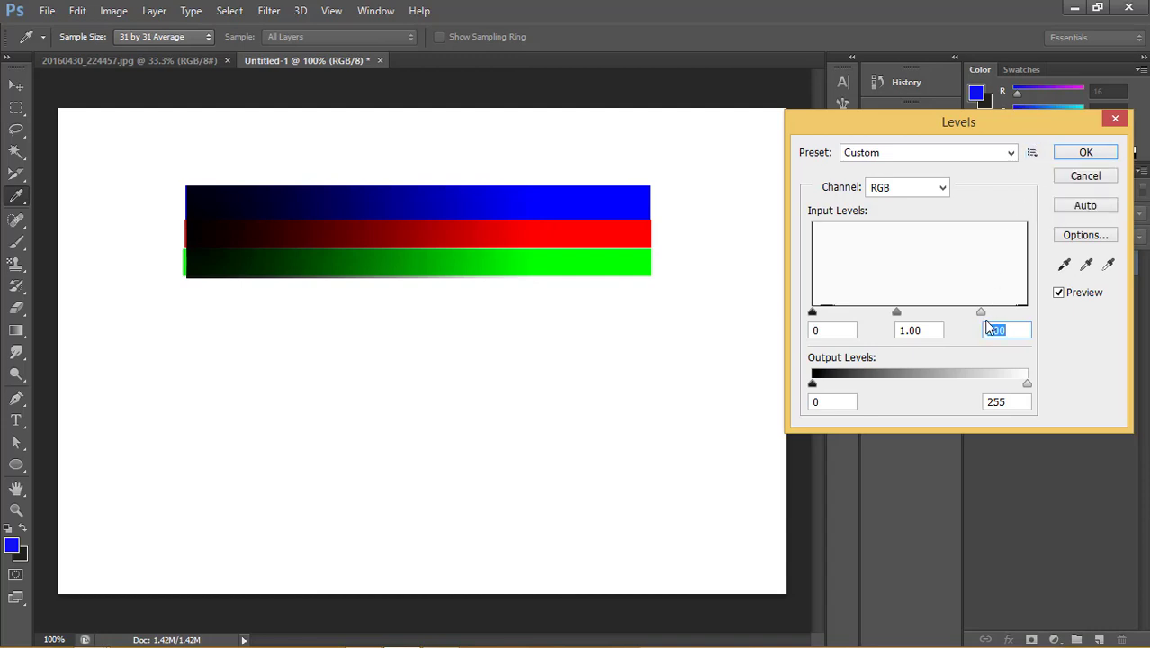
Step: Restore white input to 255, then set black, grey and white points from the blue bar
text(255)
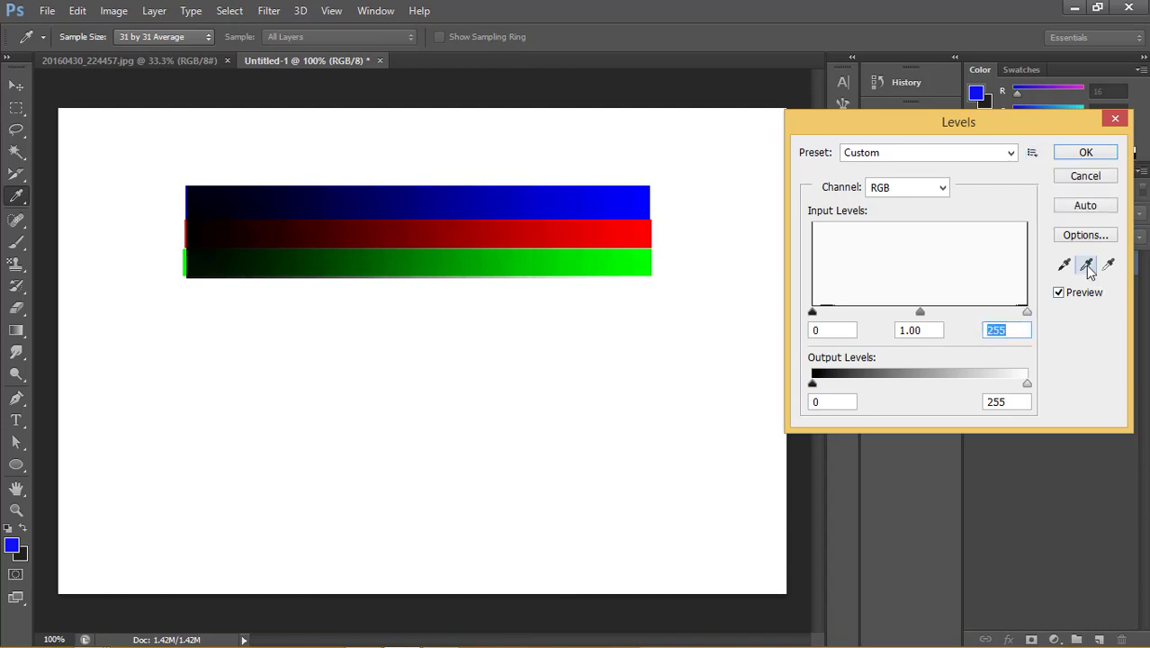
click(1064, 265)
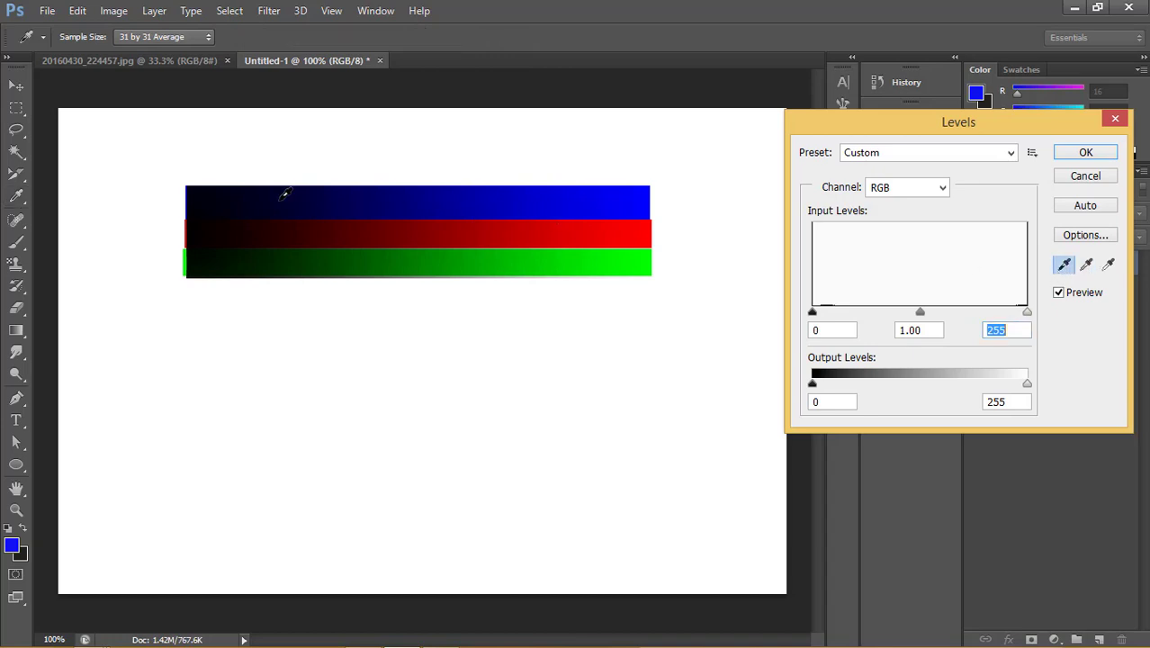
click(282, 193)
click(1086, 265)
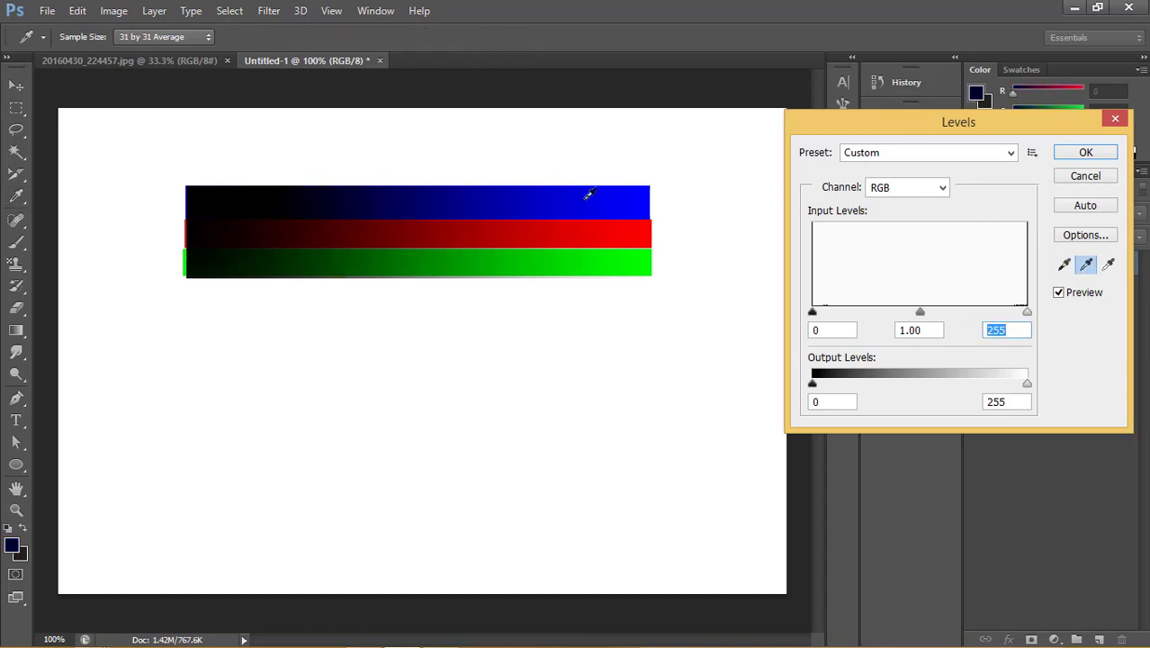
click(375, 190)
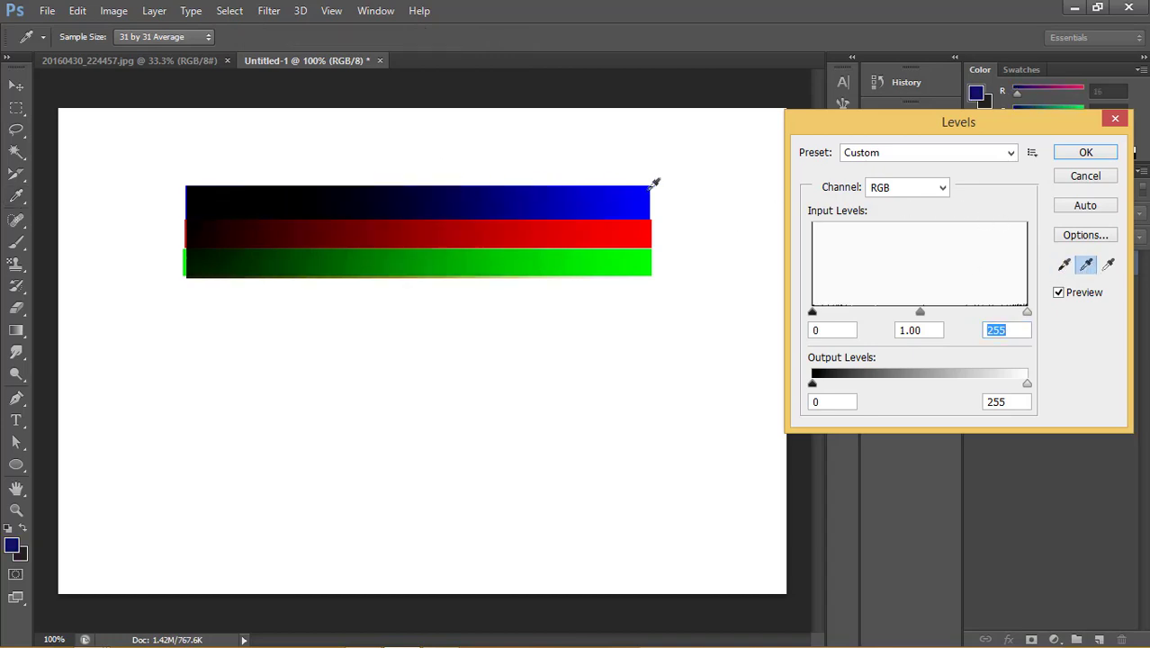
click(1106, 264)
click(652, 203)
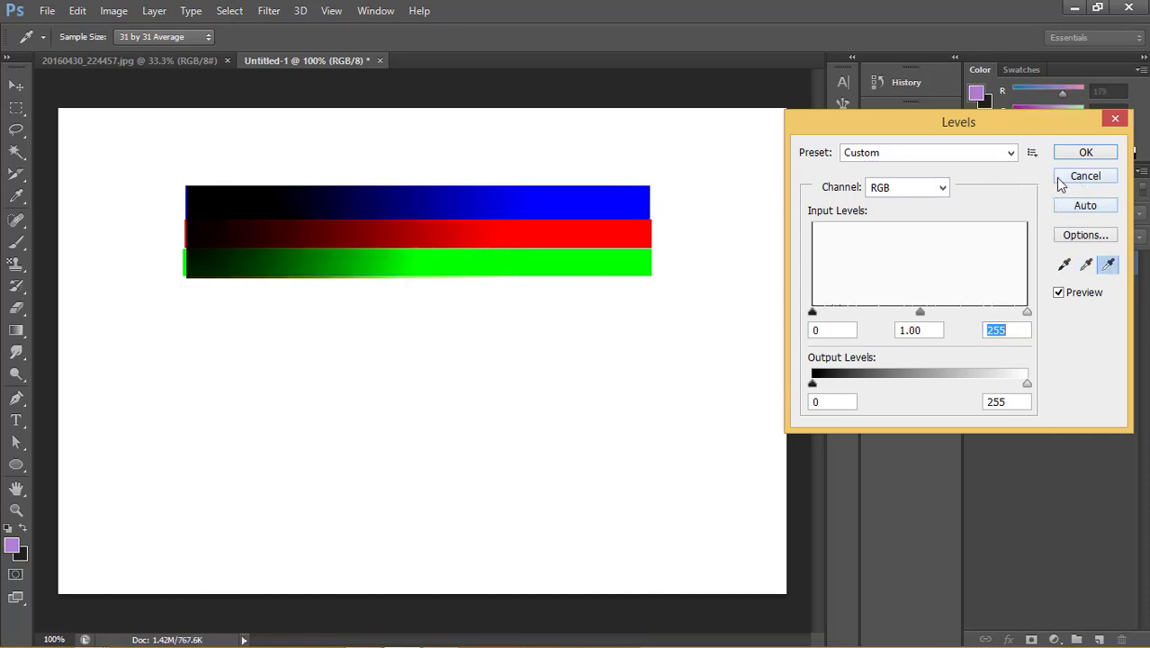
Step: Switch Levels to the Red channel and set its white input to 234
click(893, 191)
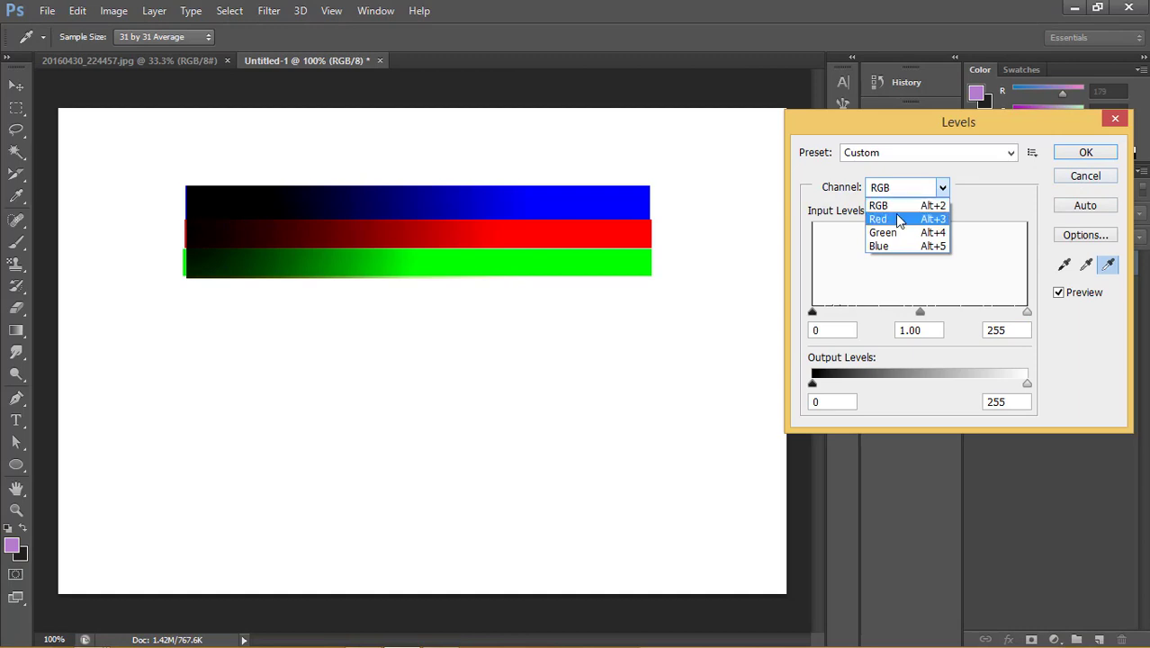
click(898, 221)
drag(963, 312, 1009, 312)
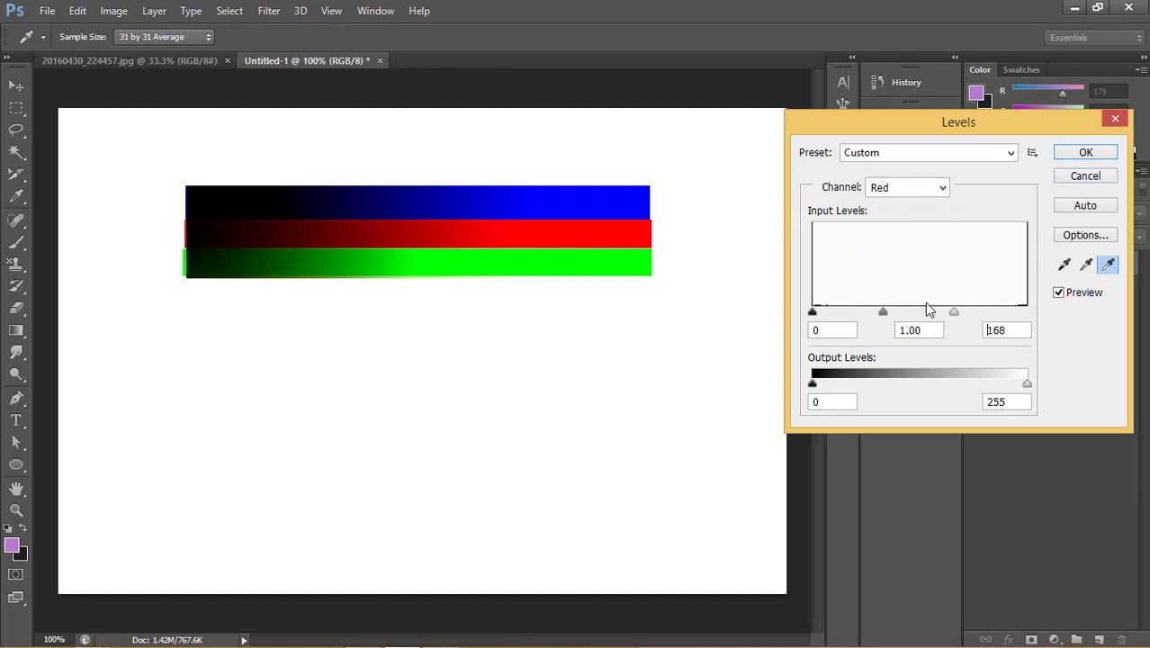
click(965, 157)
click(965, 157)
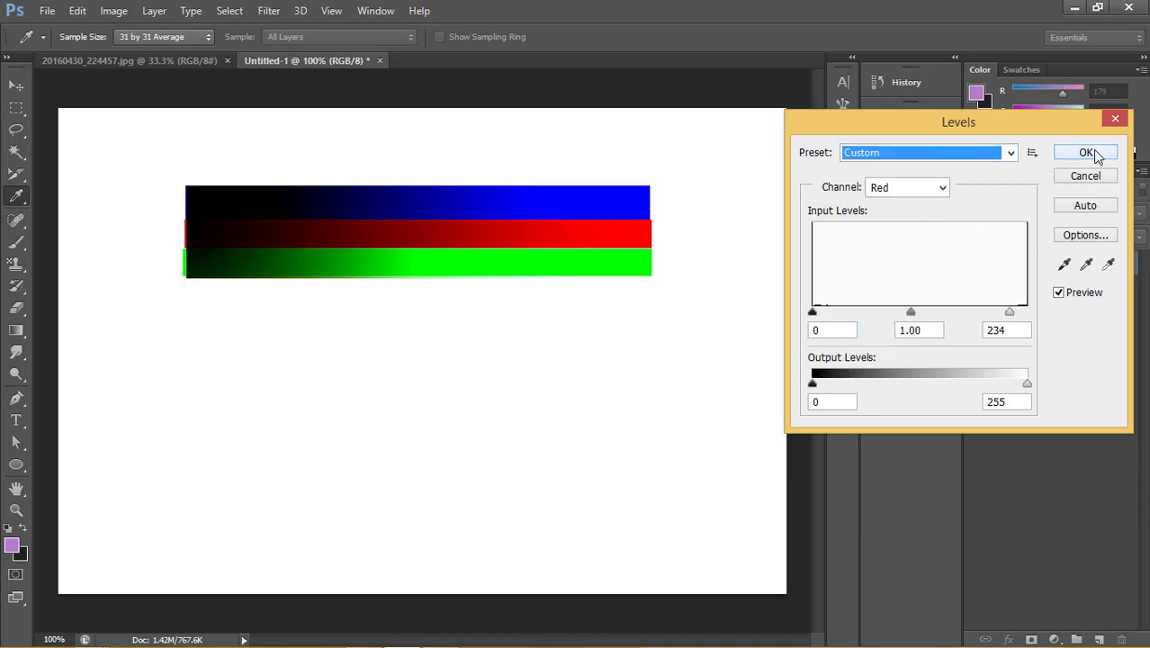
Step: Apply the Levels adjustment and bring up the Exposure dialog on its Default preset
click(1109, 177)
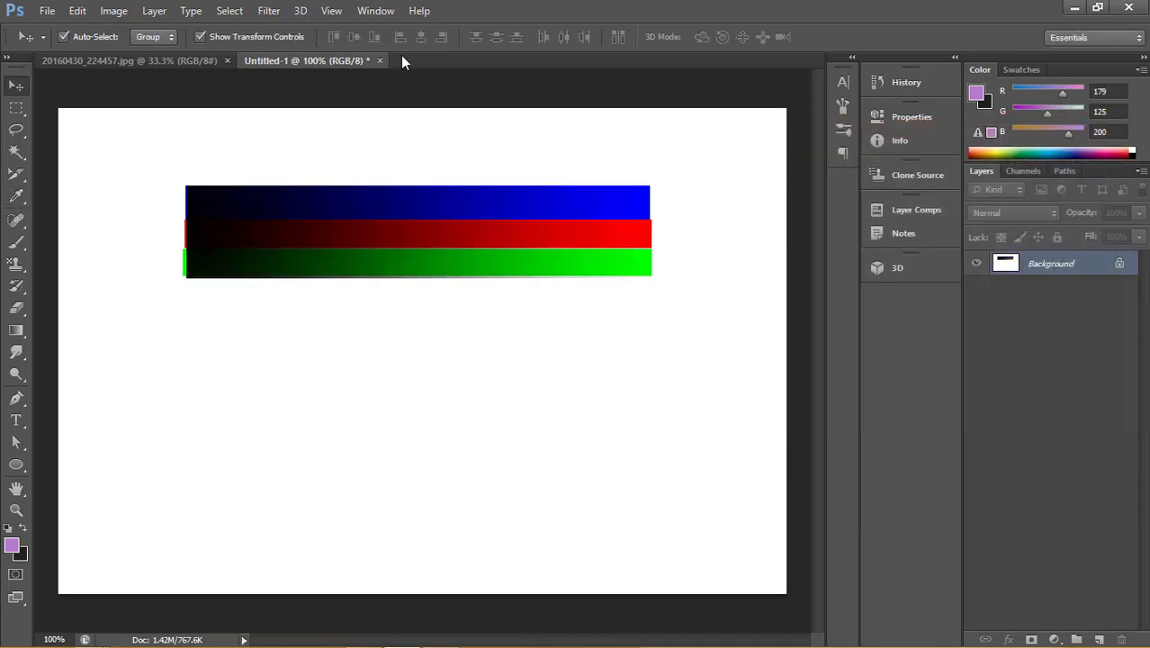
click(122, 15)
mouse_move(139, 53)
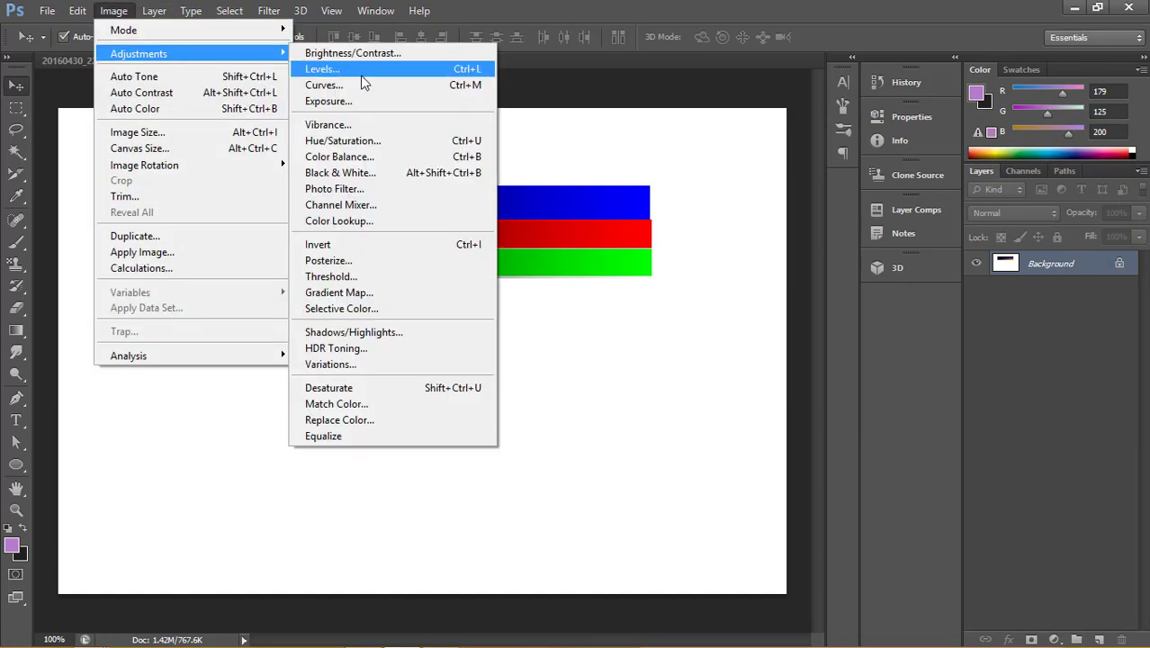
click(364, 101)
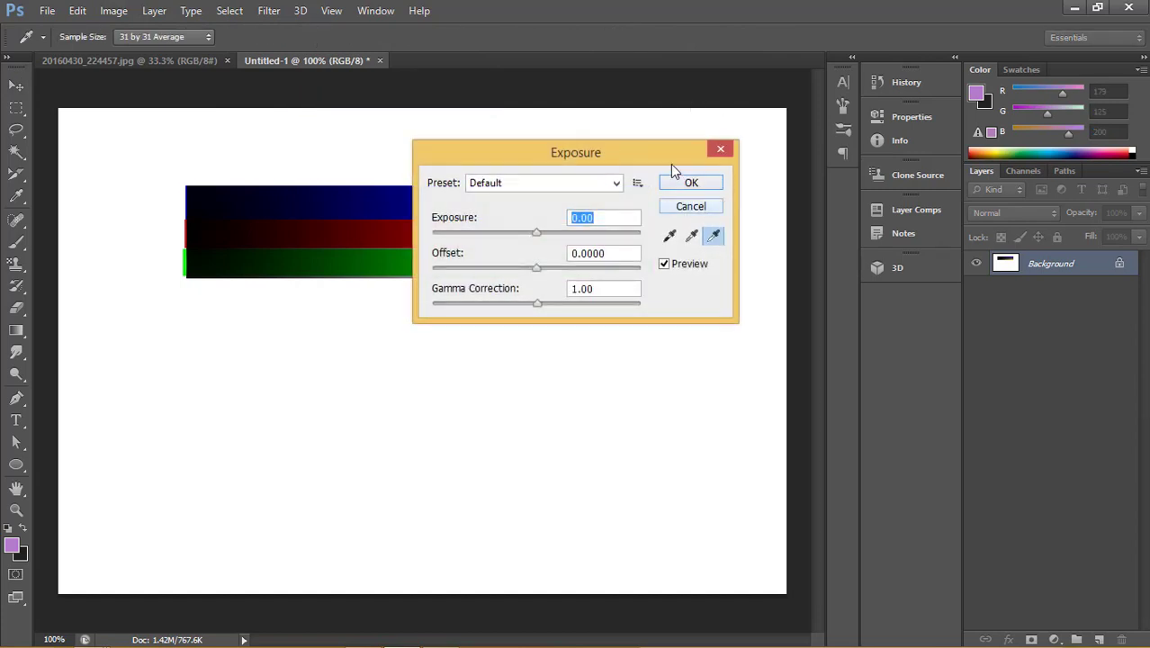
drag(669, 159, 966, 181)
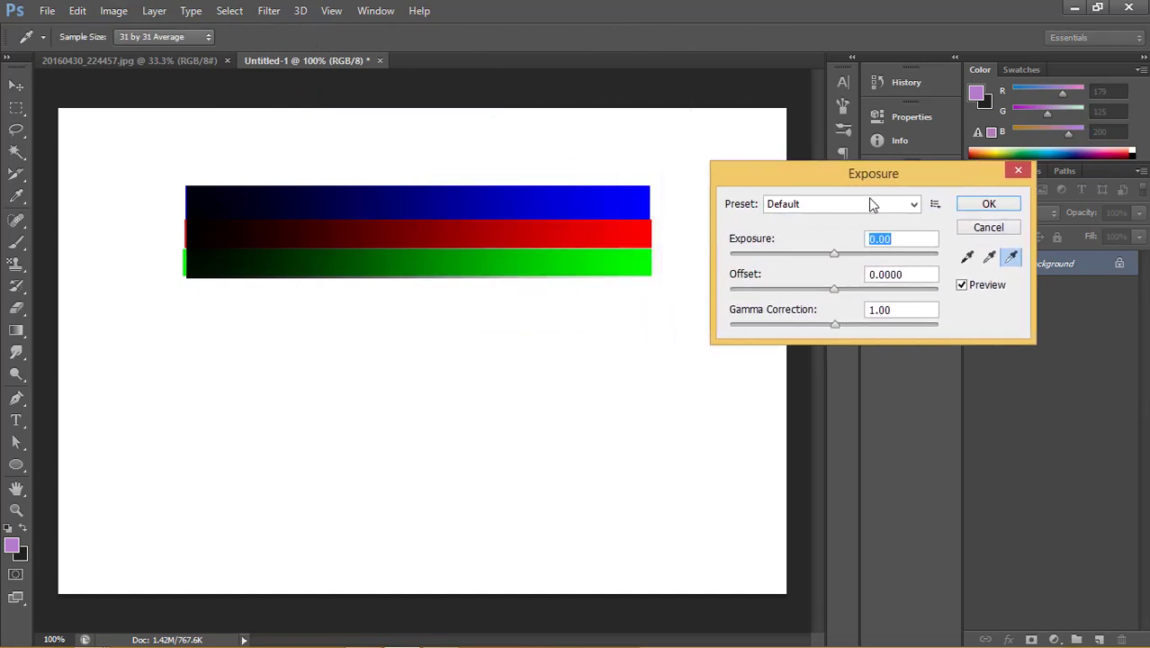
click(877, 203)
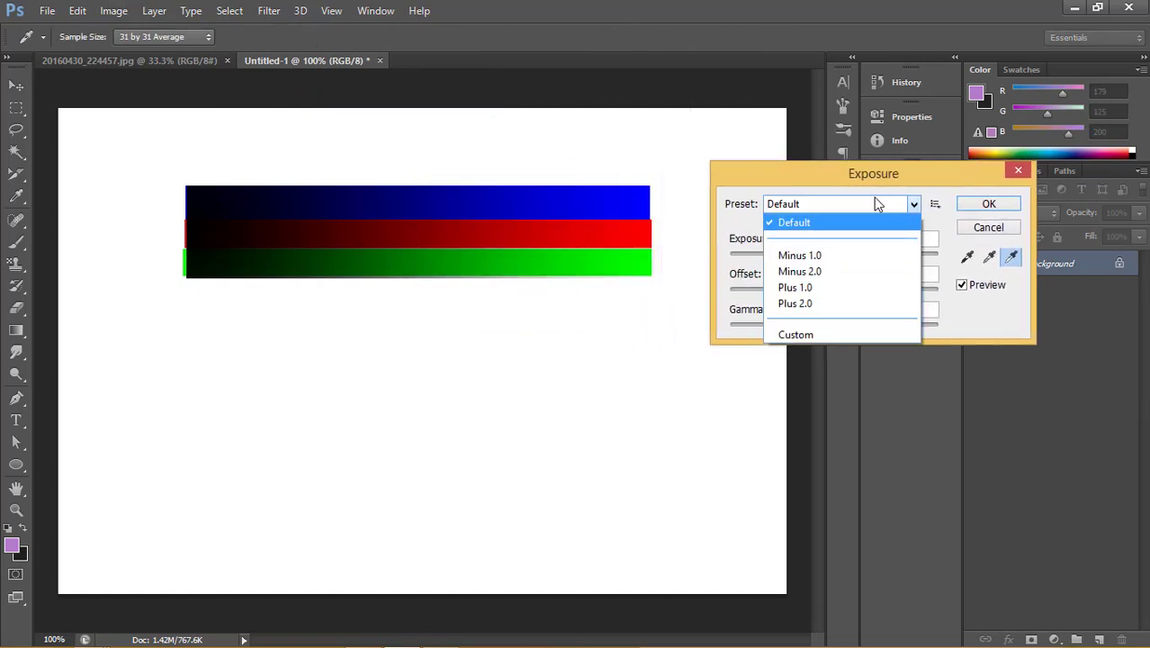
click(877, 204)
click(936, 206)
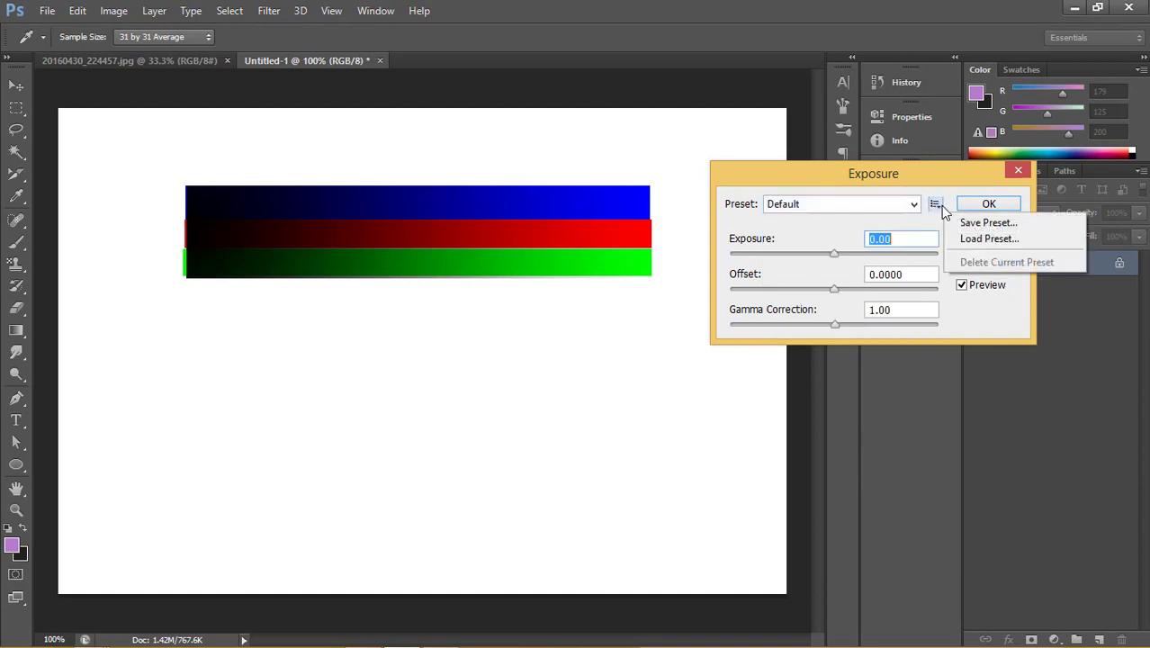
click(941, 205)
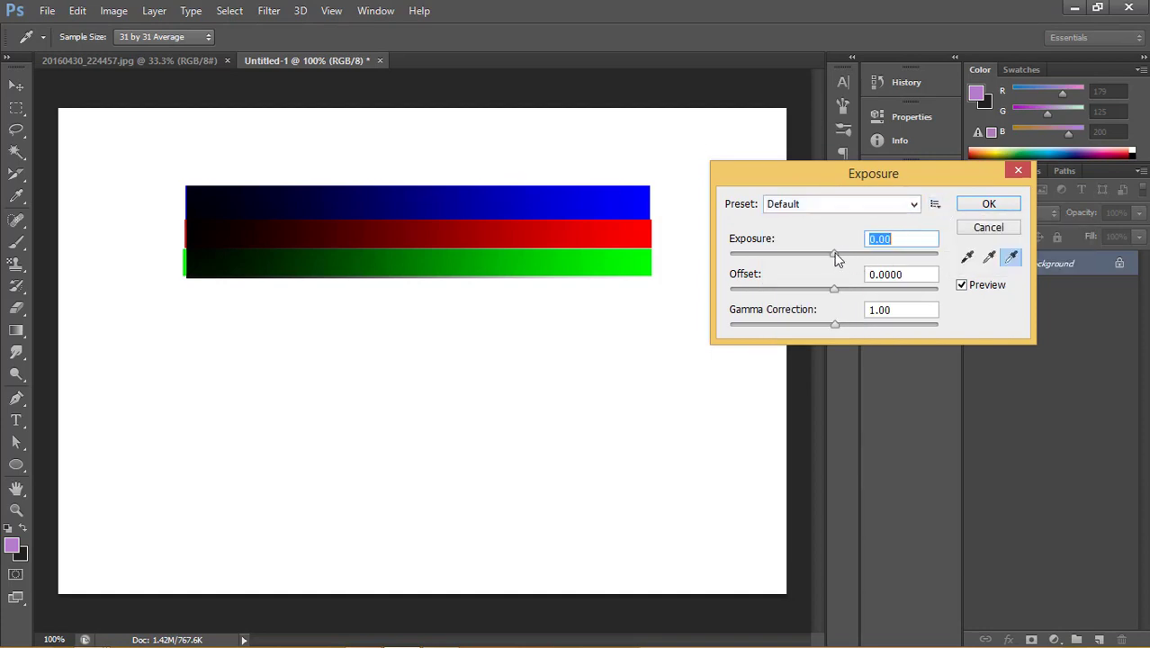
Step: Preview exposure -0.11, offset +0.0081 and gamma 0.90 on the bars, then cancel Exposure
drag(834, 254, 883, 274)
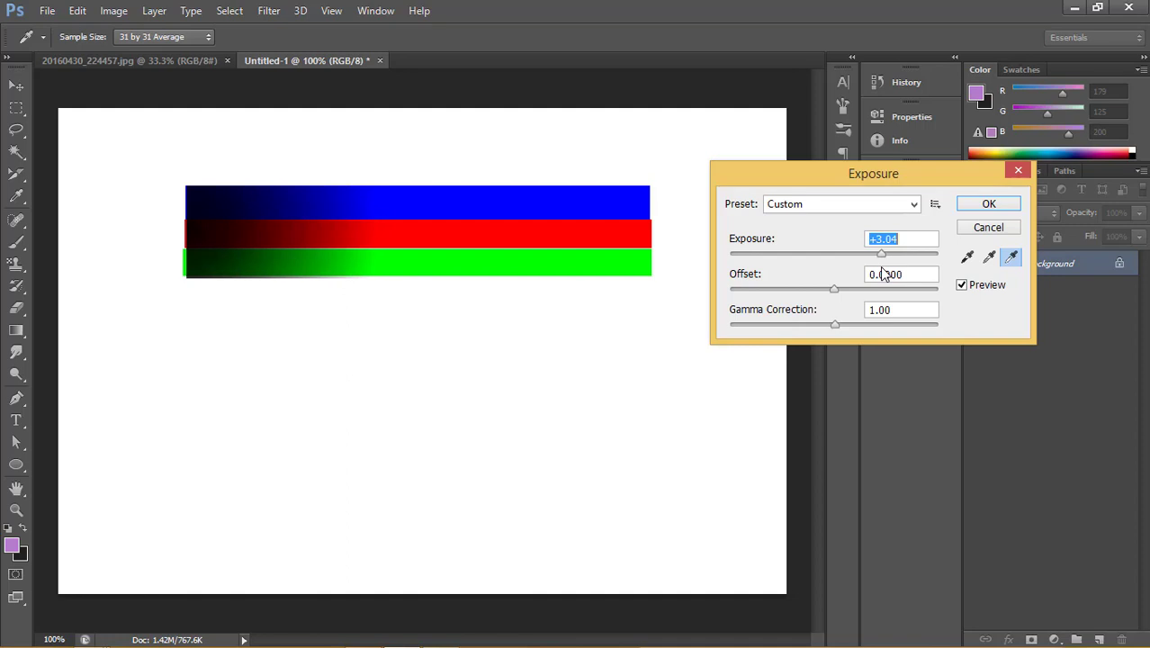
drag(883, 269, 834, 270)
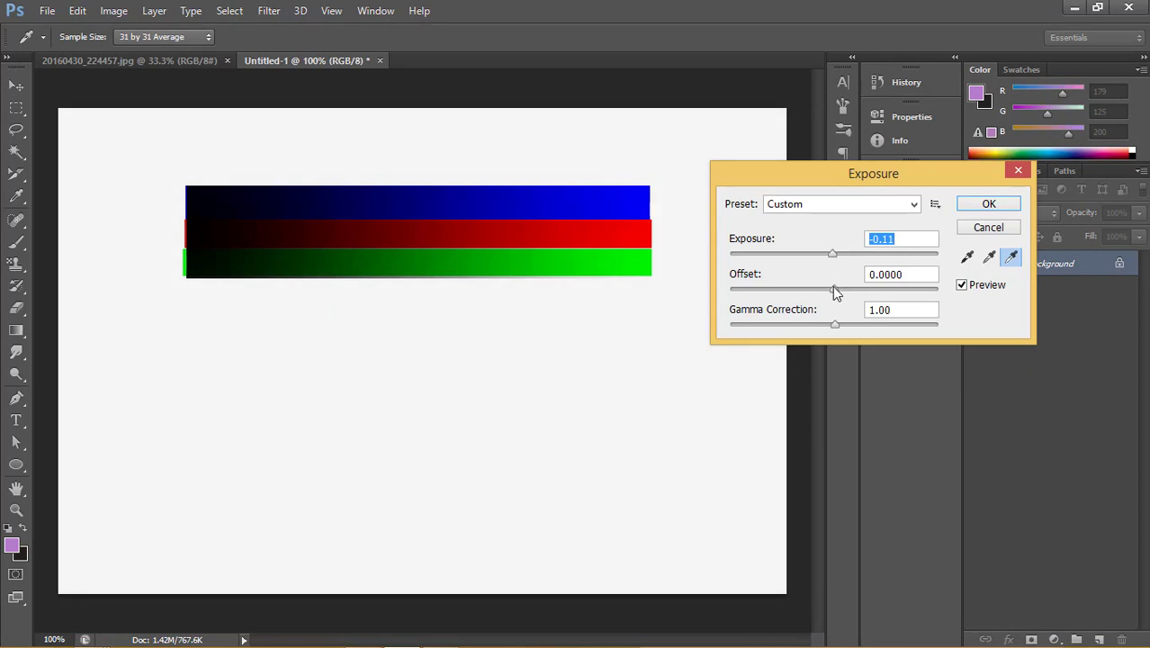
mouse_move(834, 288)
mouse_down()
mouse_move(869, 289)
mouse_move(818, 289)
mouse_move(897, 324)
mouse_move(827, 325)
mouse_move(842, 312)
mouse_up()
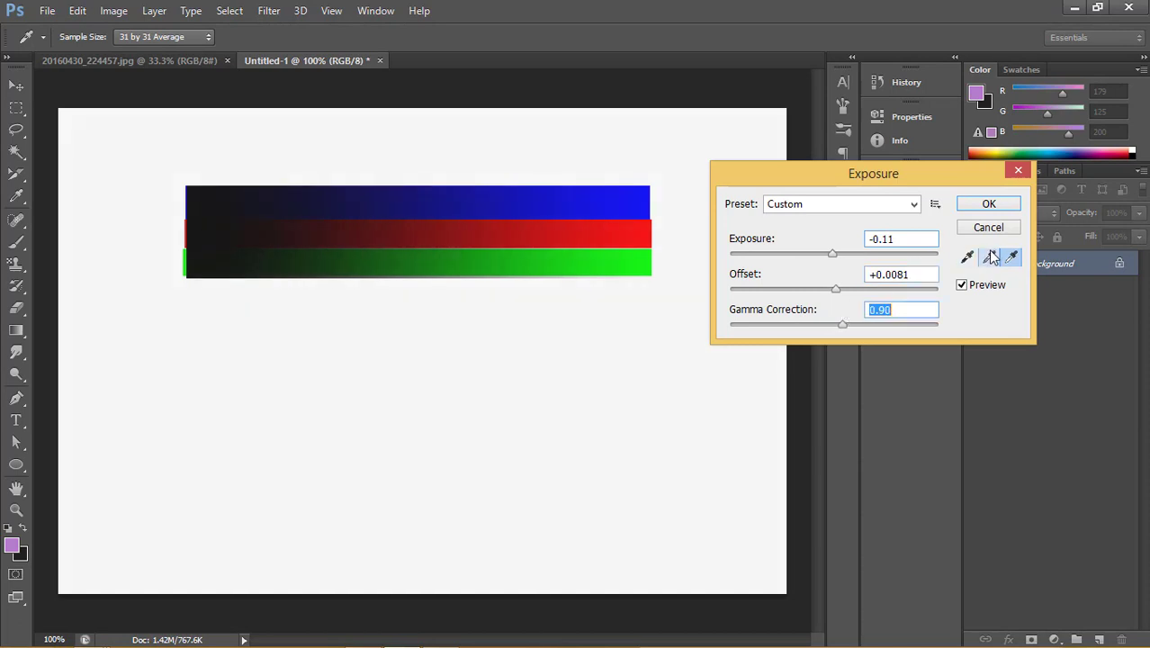
click(909, 202)
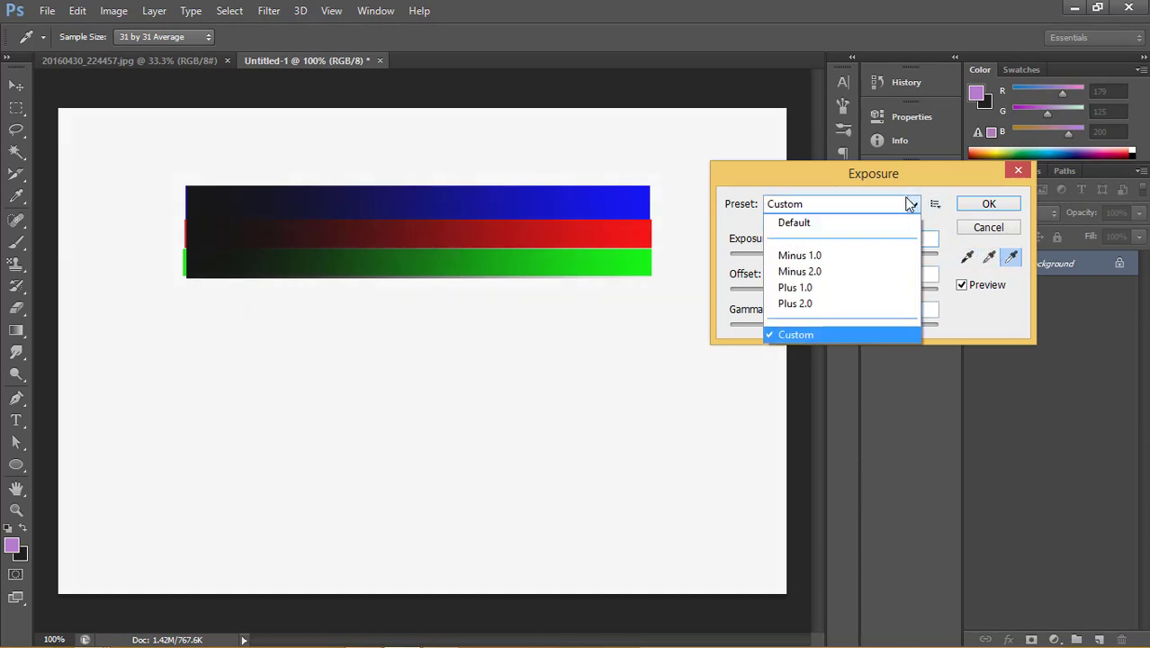
click(910, 204)
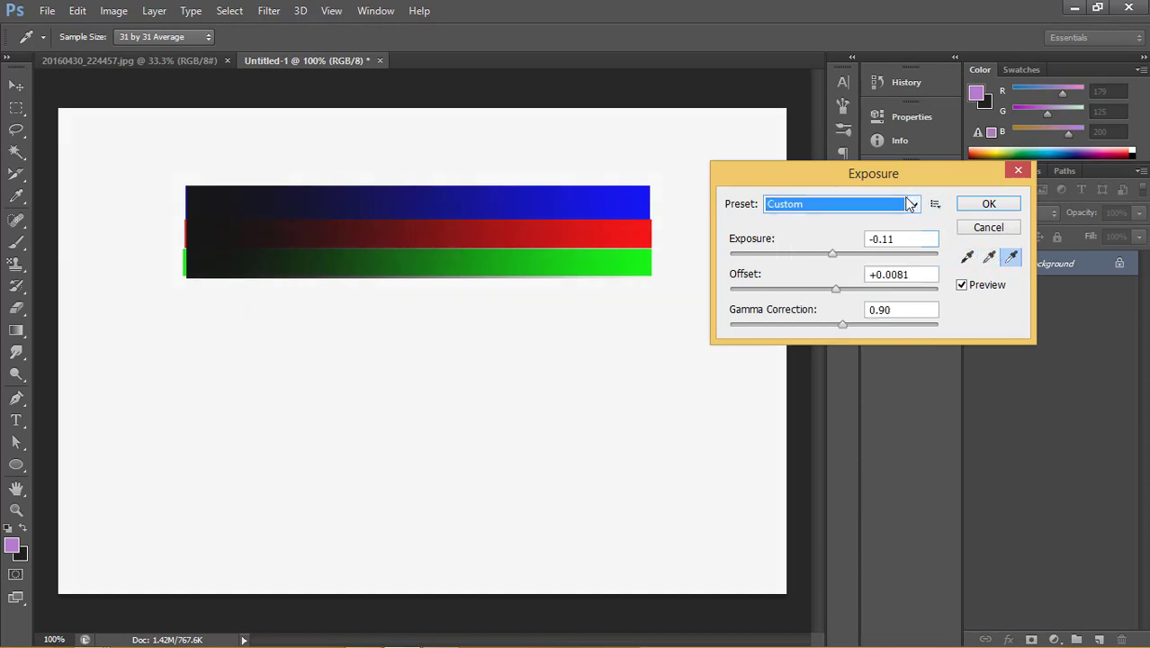
click(1003, 232)
click(1004, 233)
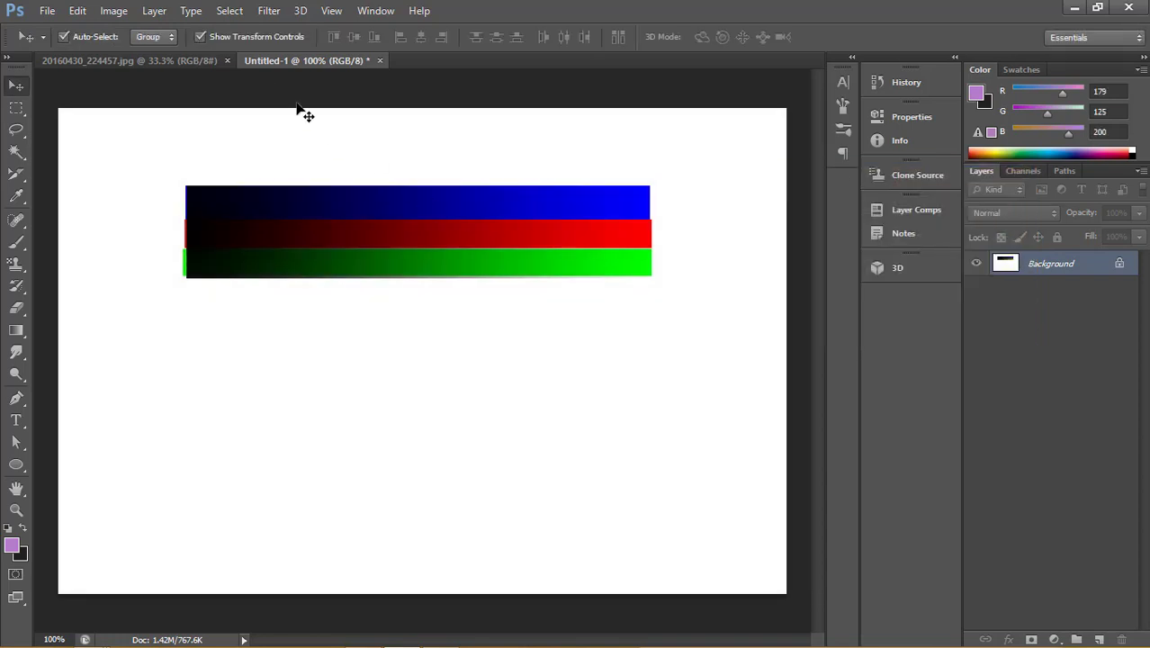
Step: Add a Brightness/Contrast 1 adjustment layer above Background, with brightness and contrast at 0
click(114, 11)
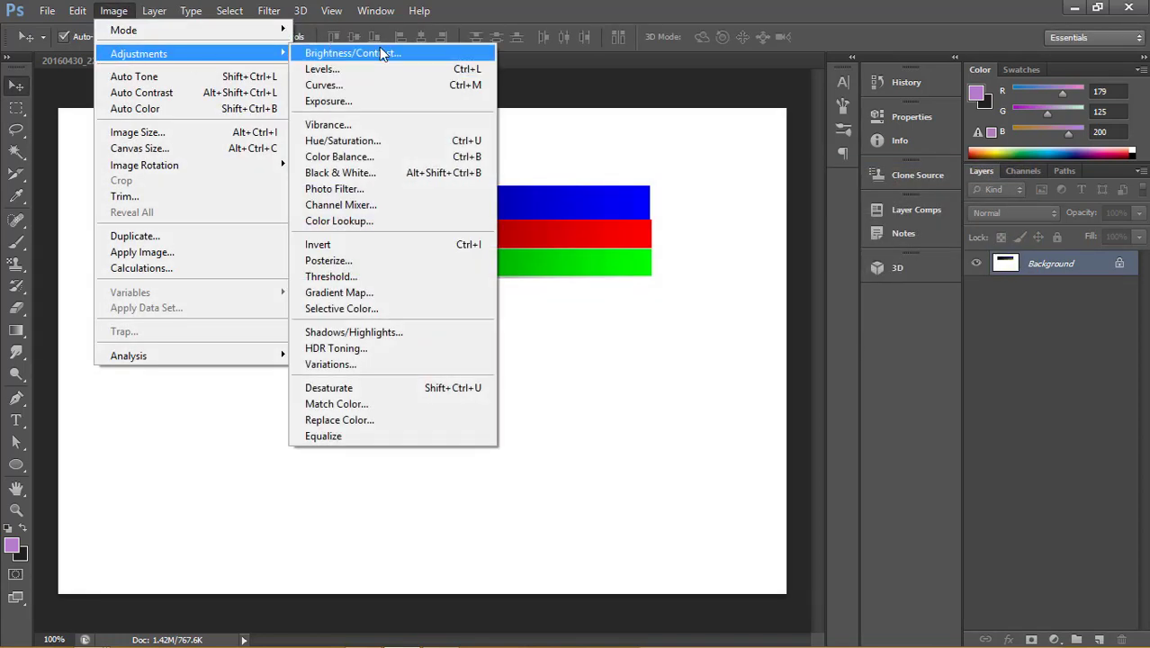
mouse_move(139, 54)
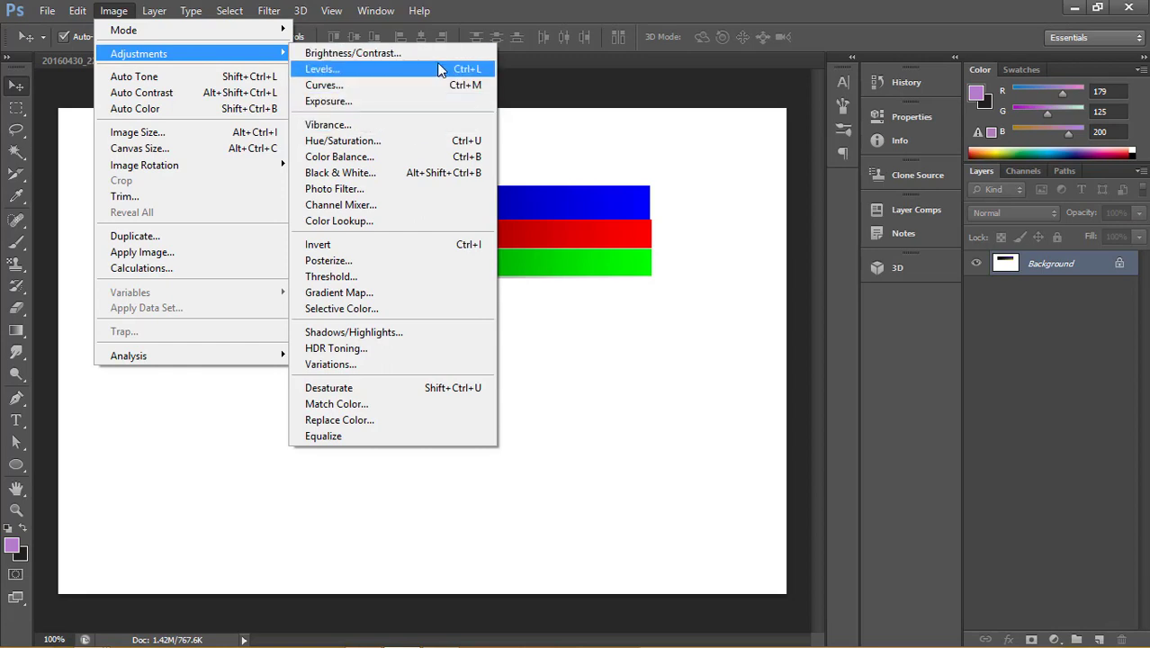
click(679, 66)
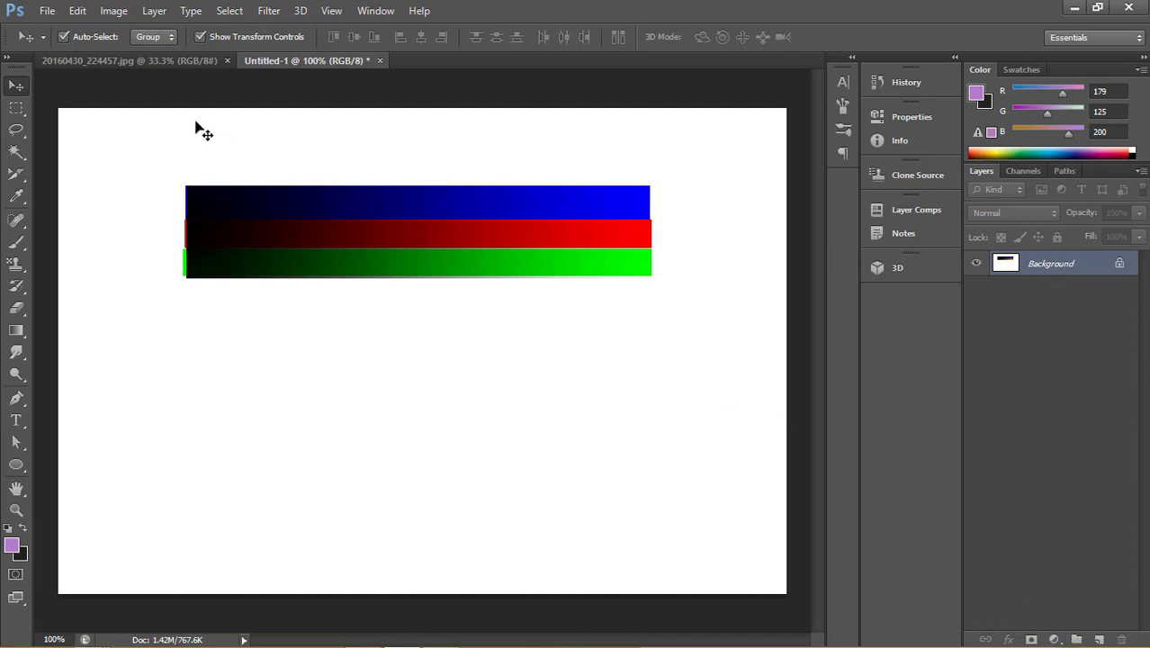
click(154, 10)
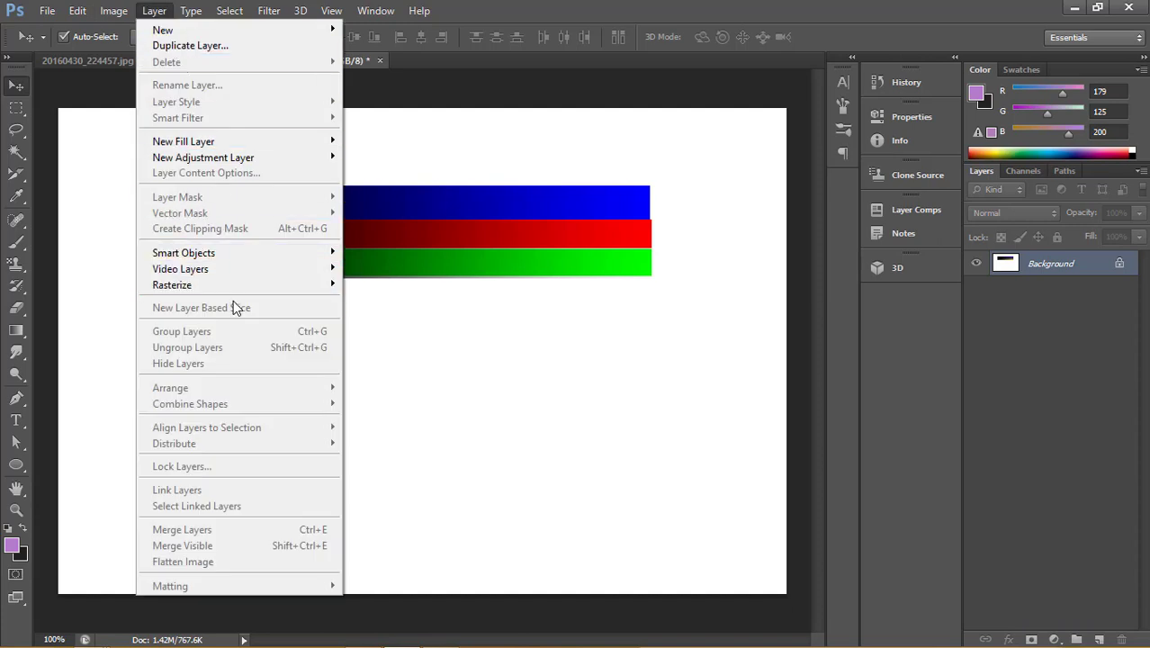
mouse_move(203, 157)
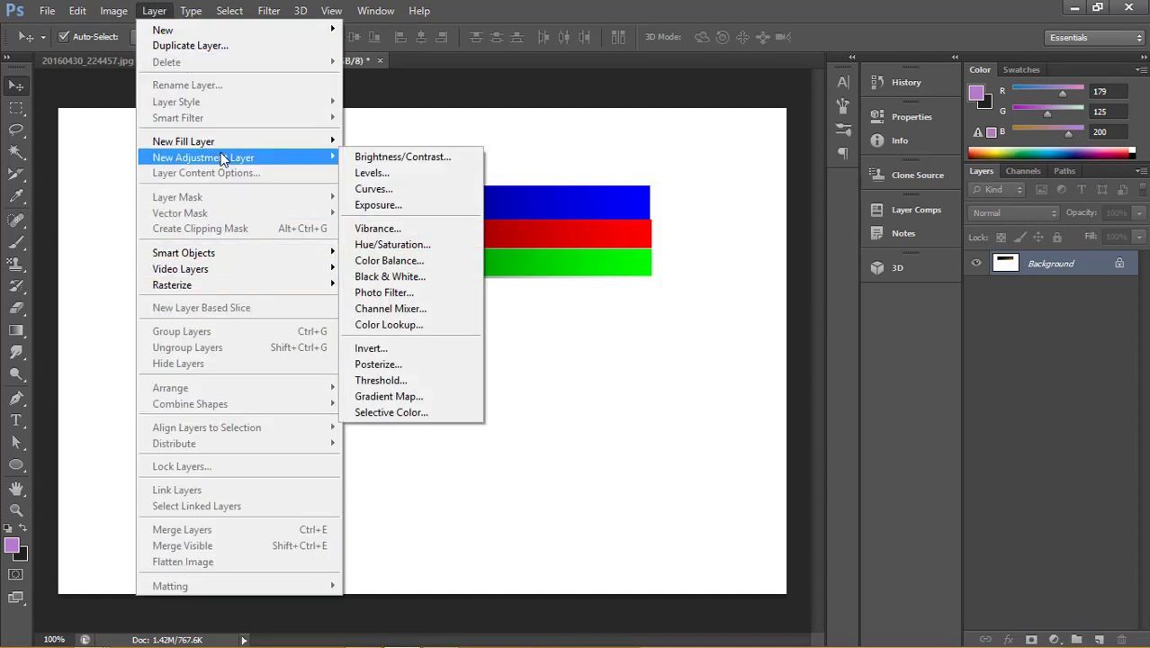
click(1069, 417)
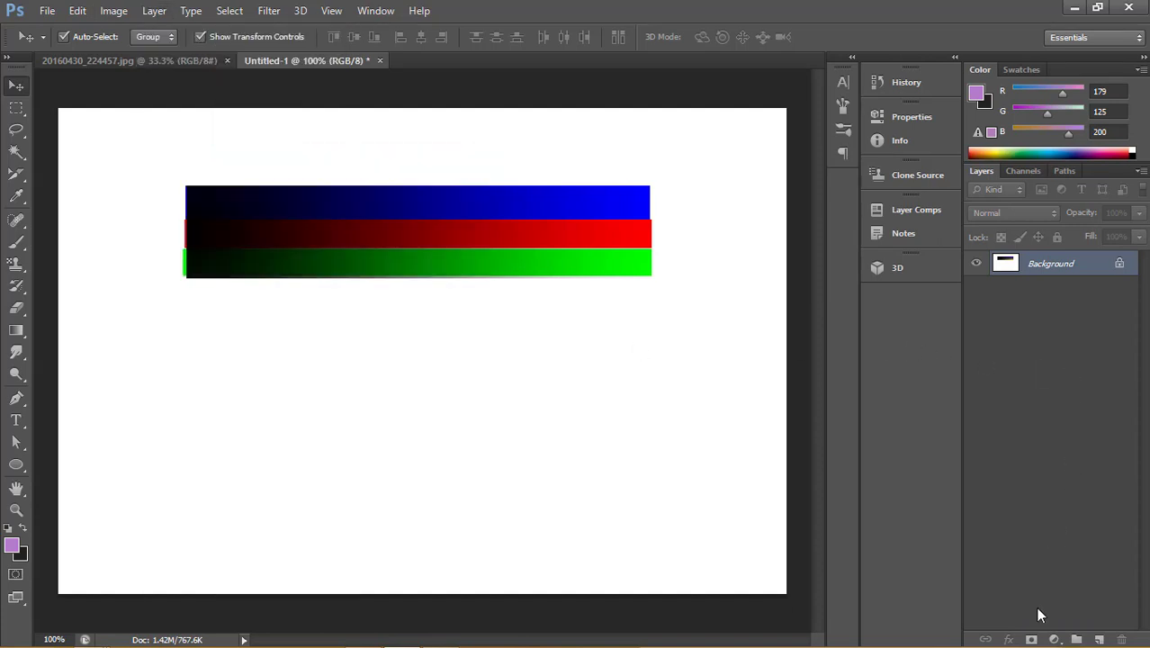
click(1053, 638)
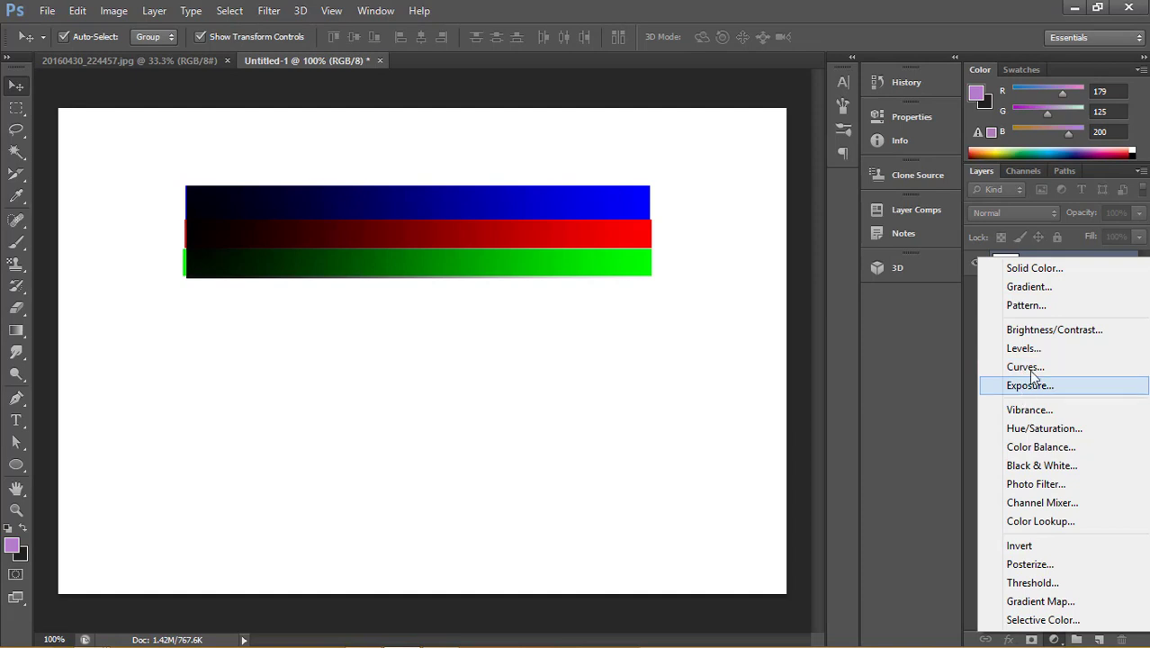
click(1013, 330)
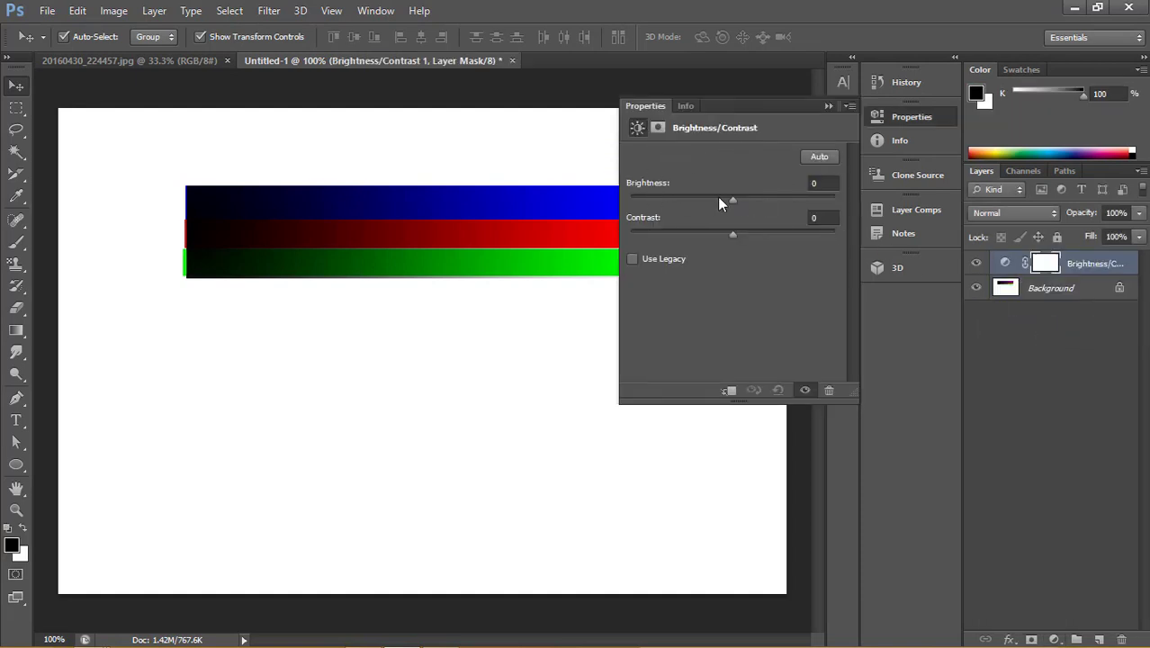
Step: Nudge the brightness, clip the layer to Background, then delete Brightness/Contrast 1 with confirmation
mouse_move(719, 198)
mouse_down()
mouse_move(693, 196)
mouse_move(730, 193)
mouse_up()
click(730, 390)
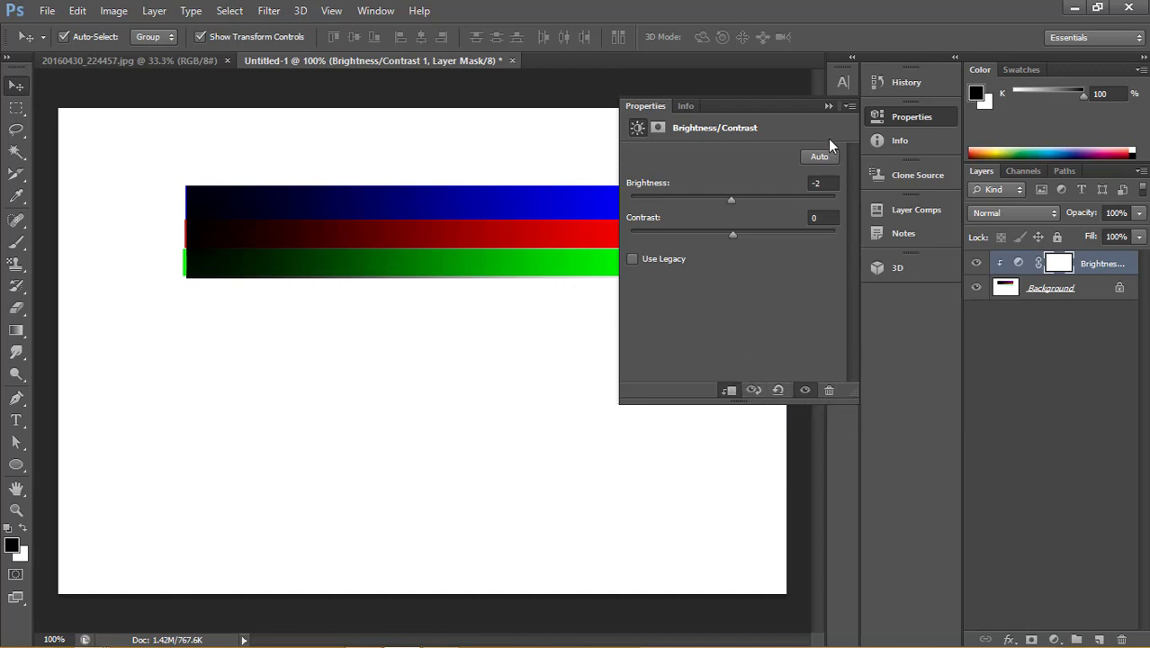
click(1020, 263)
click(821, 396)
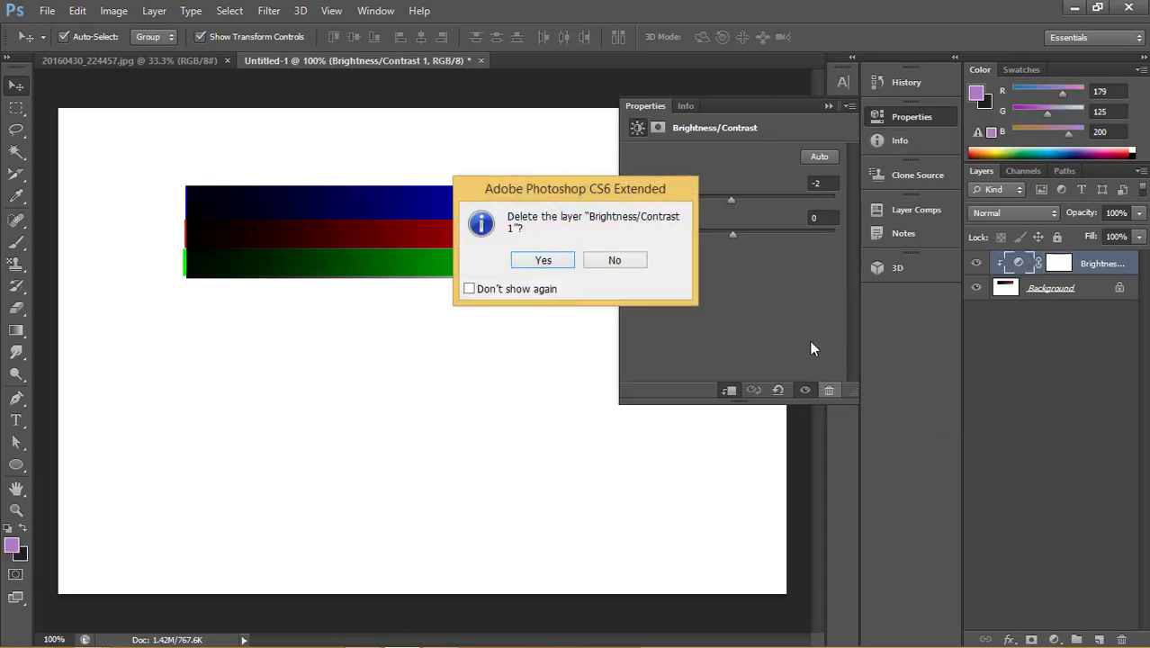
click(551, 261)
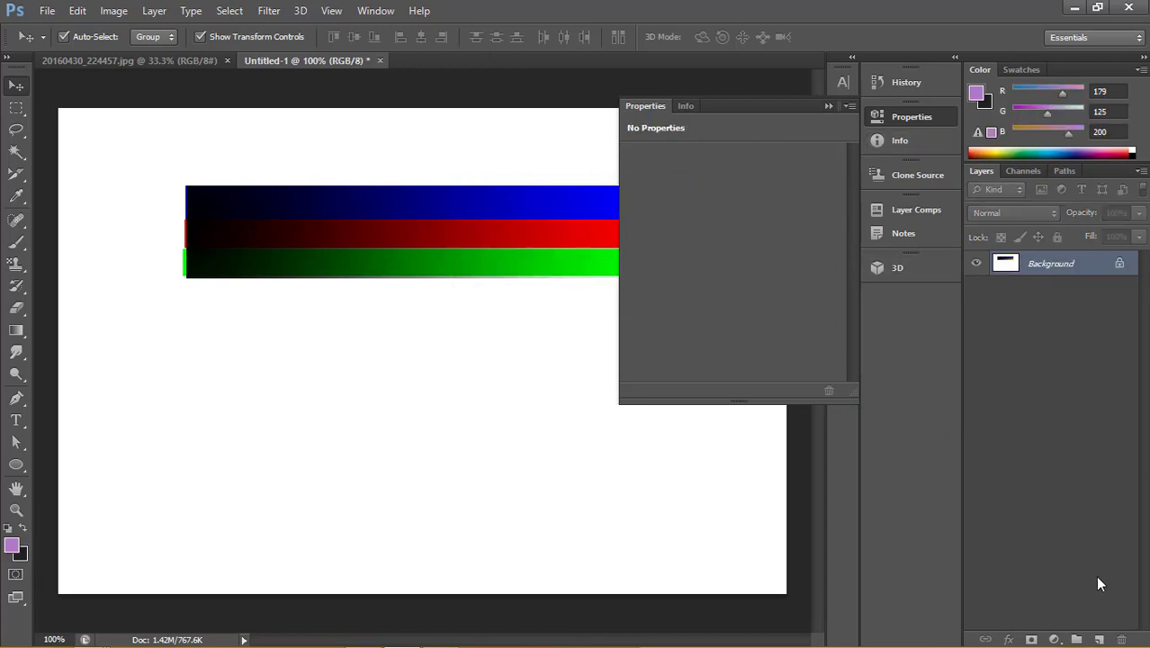
Step: Add a Curves 1 adjustment layer, collapse its Properties panel, and dismiss the Image adjustments menu
click(1054, 639)
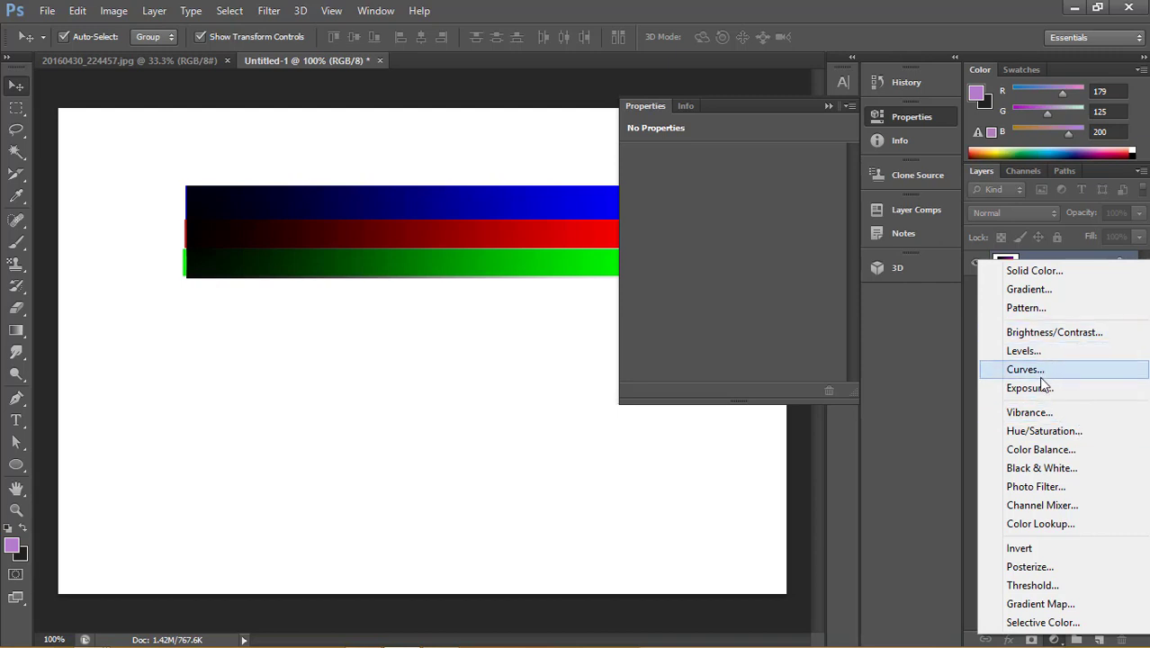
click(1039, 374)
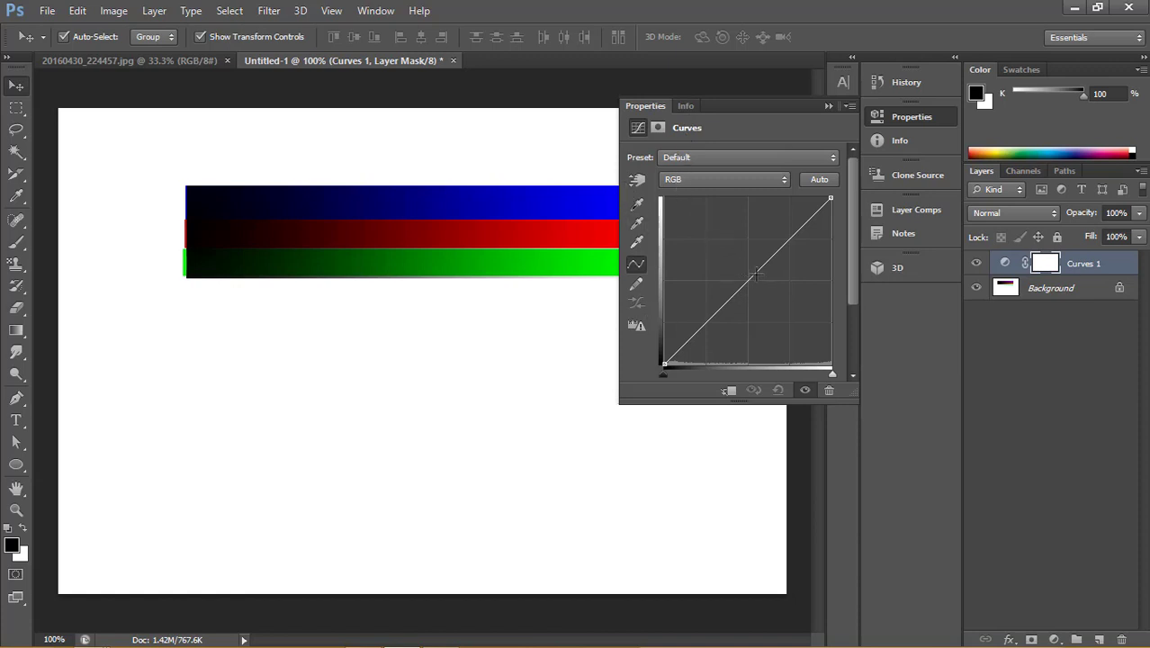
click(829, 106)
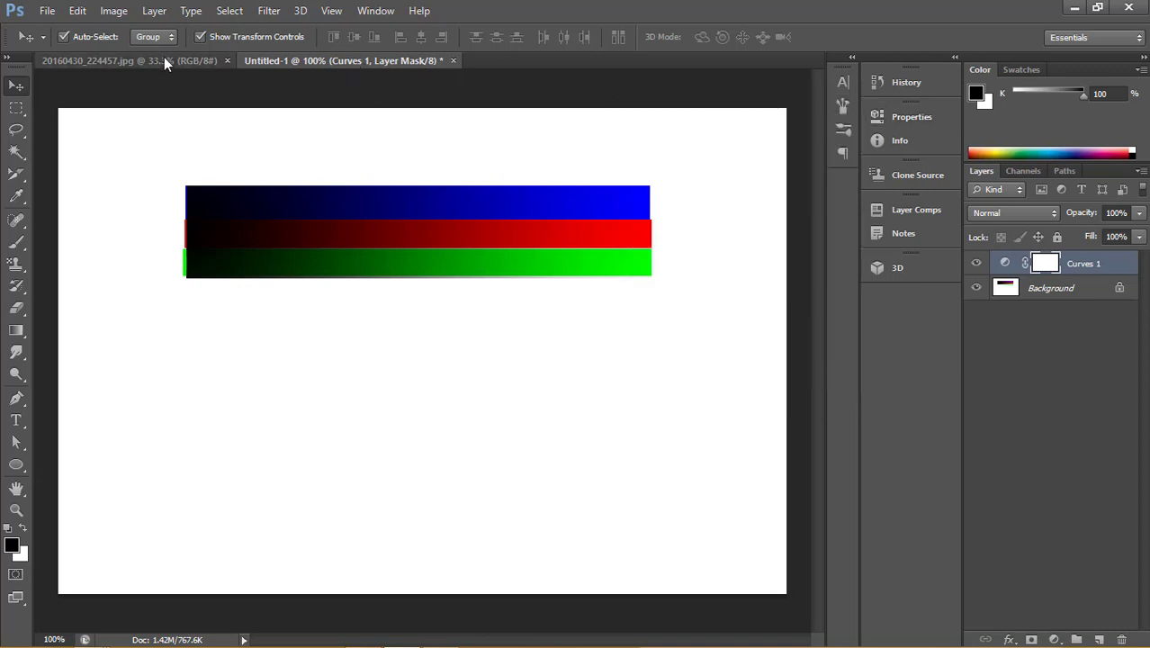
click(109, 15)
mouse_move(139, 53)
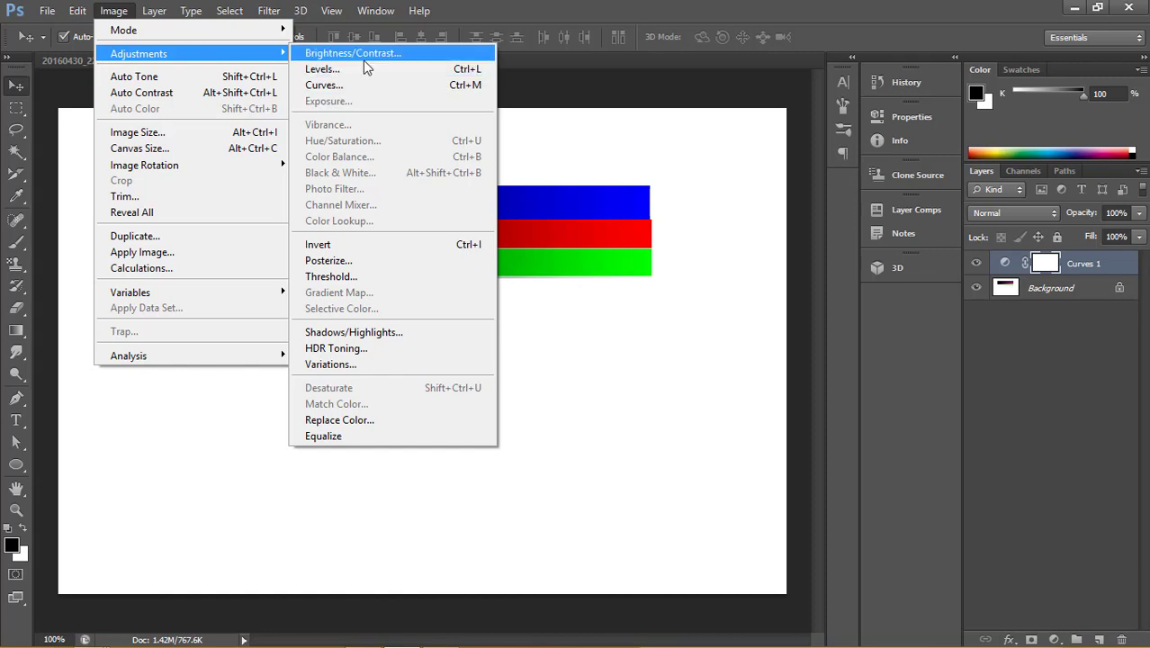
click(555, 79)
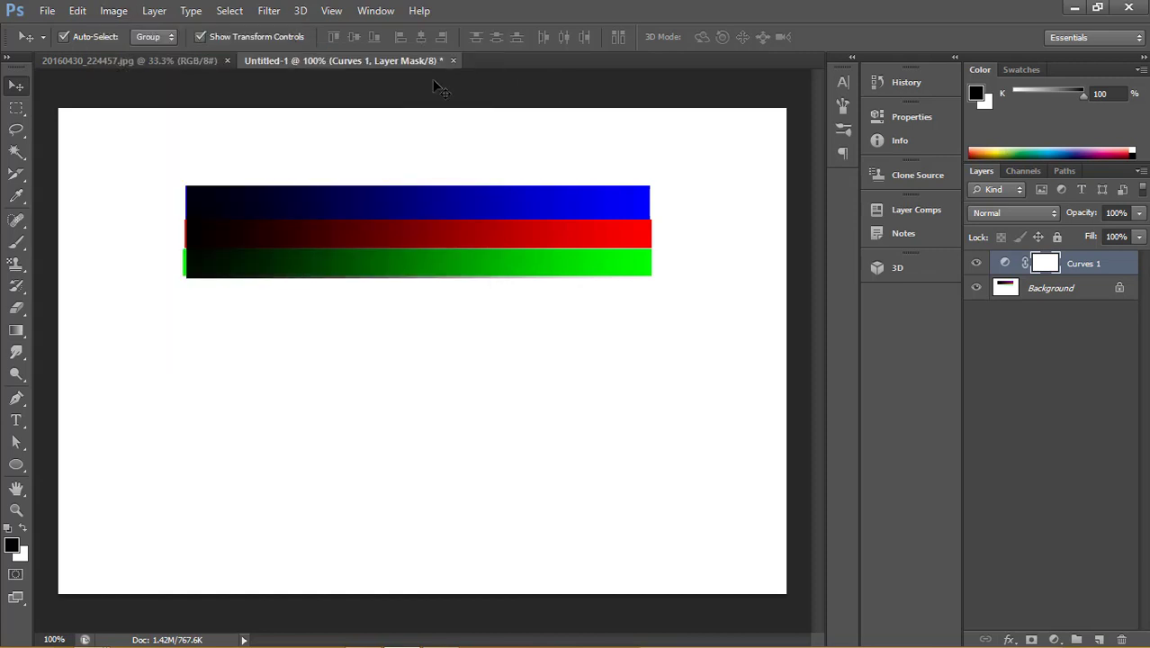
Step: On the portrait photo, apply Brightness/Contrast with brightness 41 and contrast 20
click(199, 59)
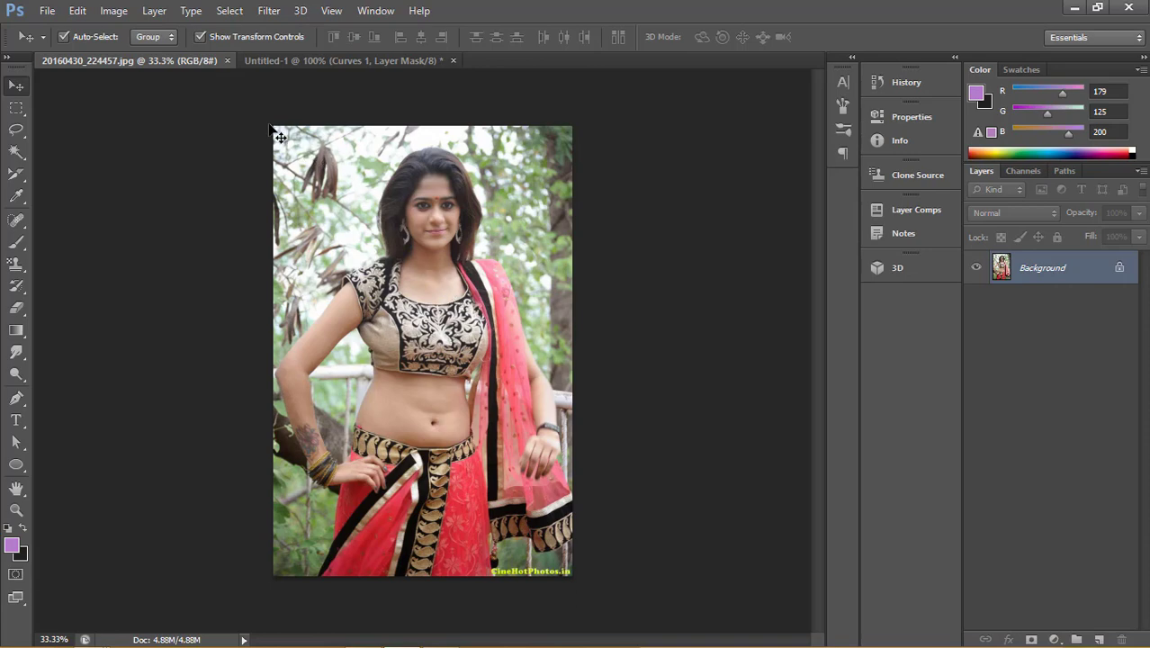
click(928, 87)
click(754, 101)
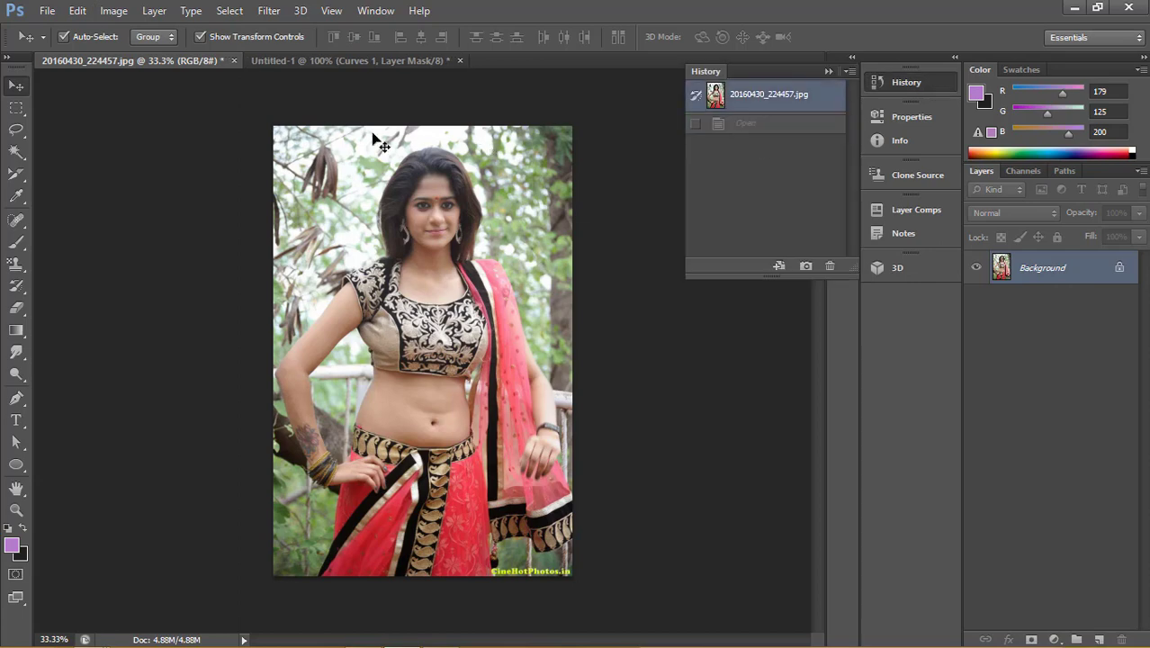
click(114, 11)
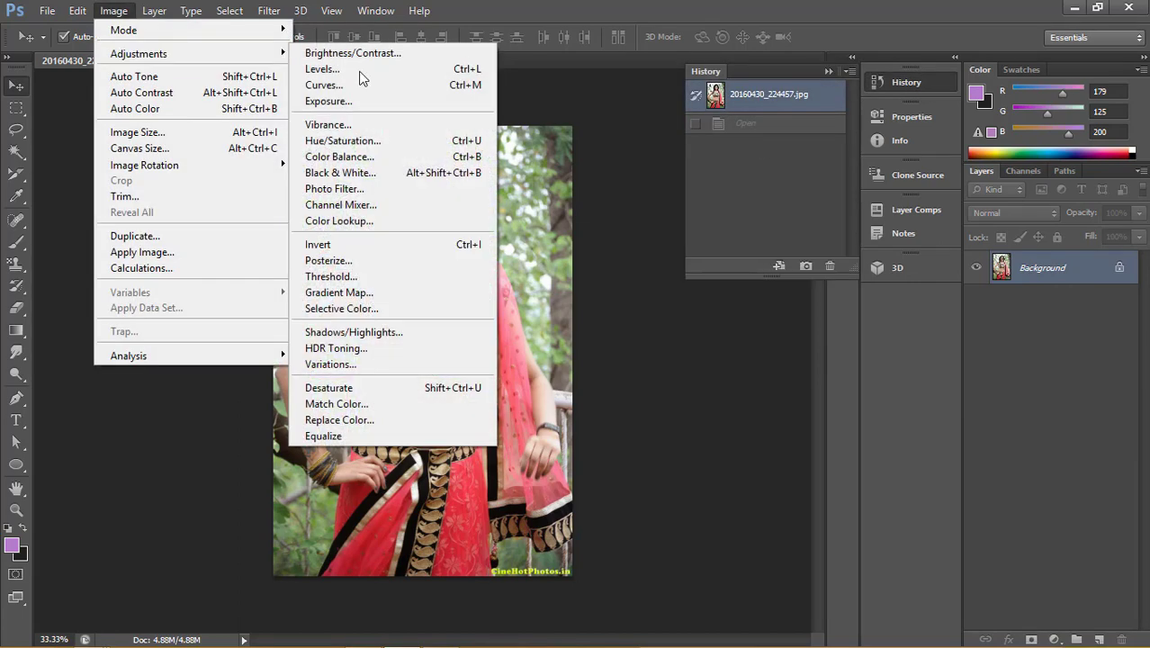
click(402, 54)
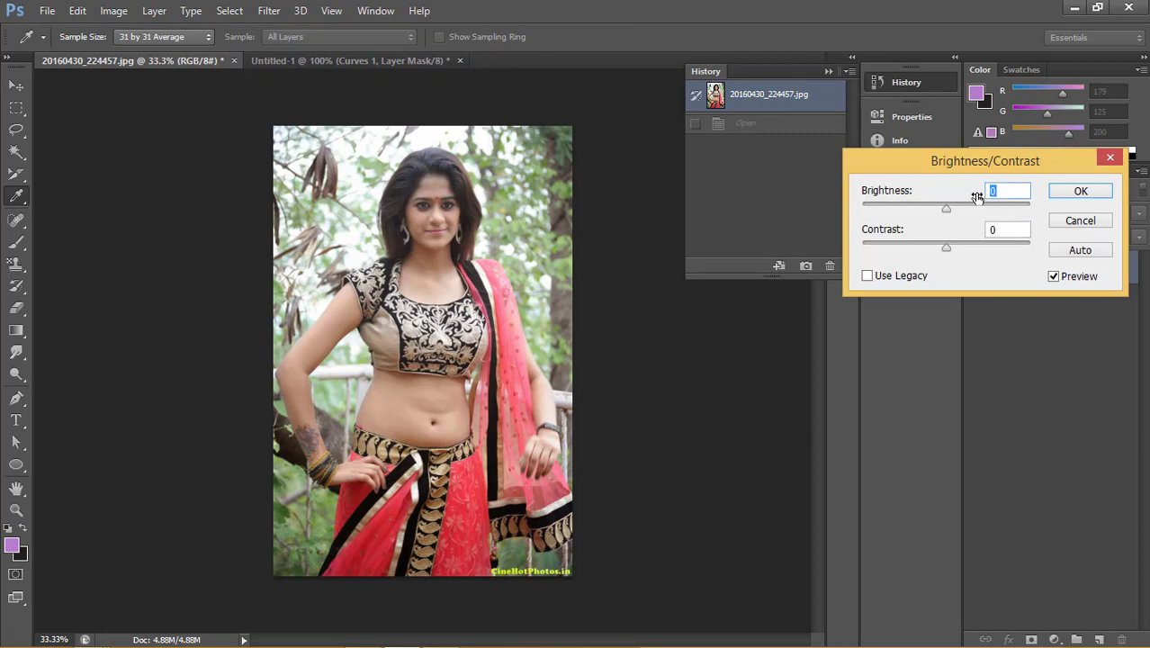
drag(946, 207, 962, 207)
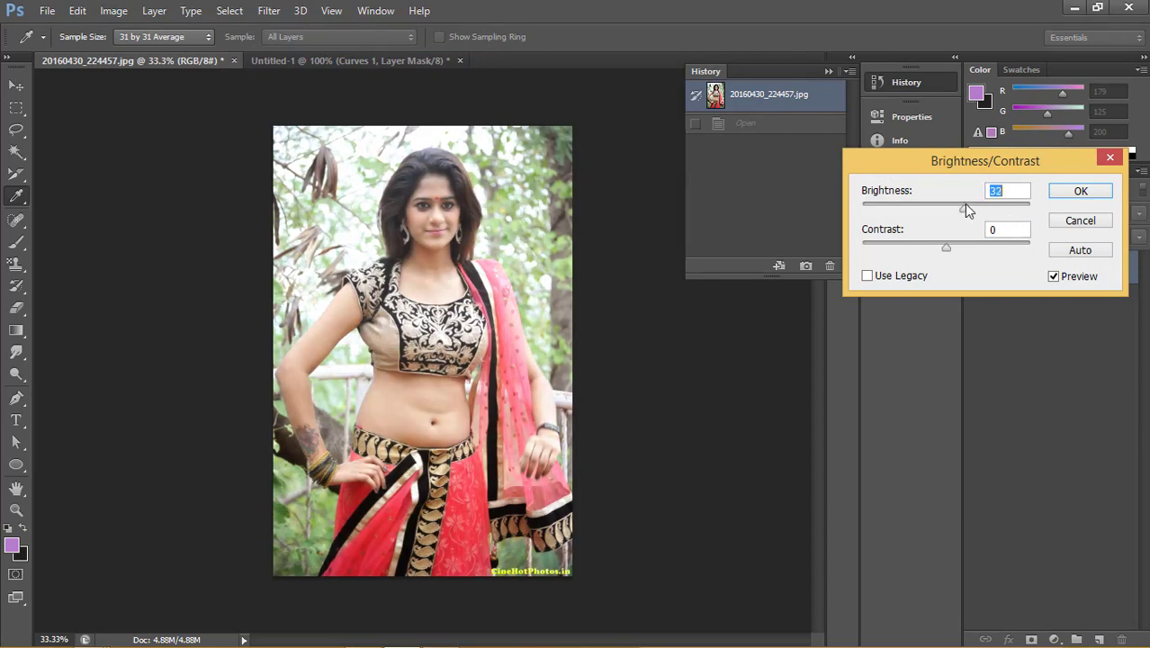
drag(964, 206, 970, 207)
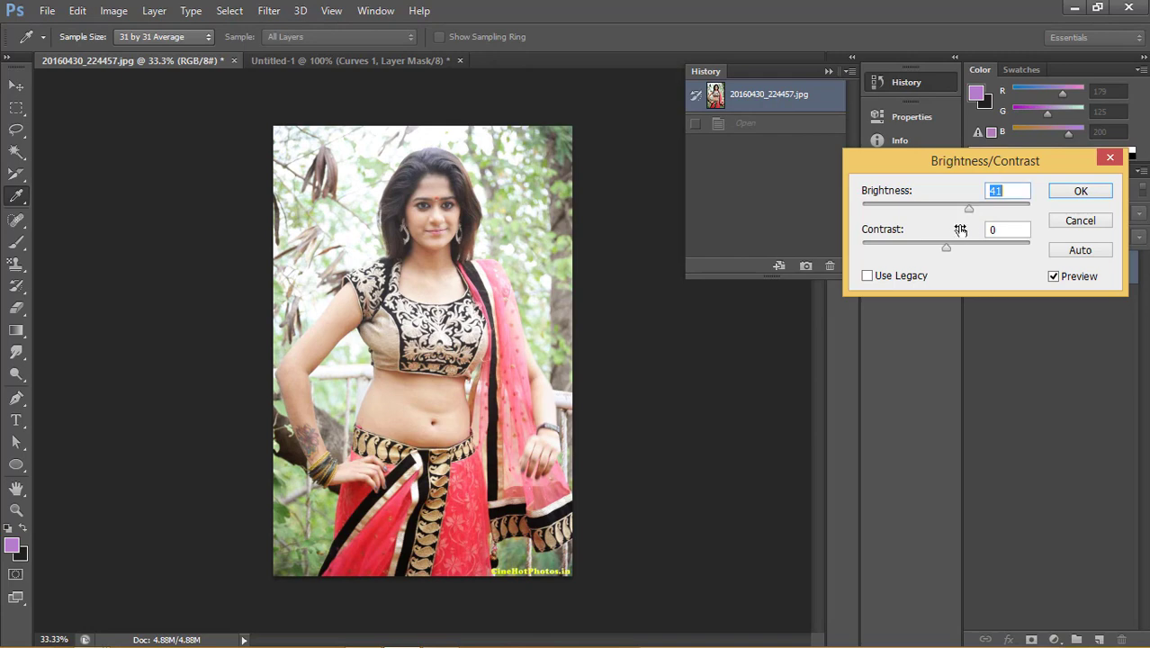
drag(949, 250, 998, 235)
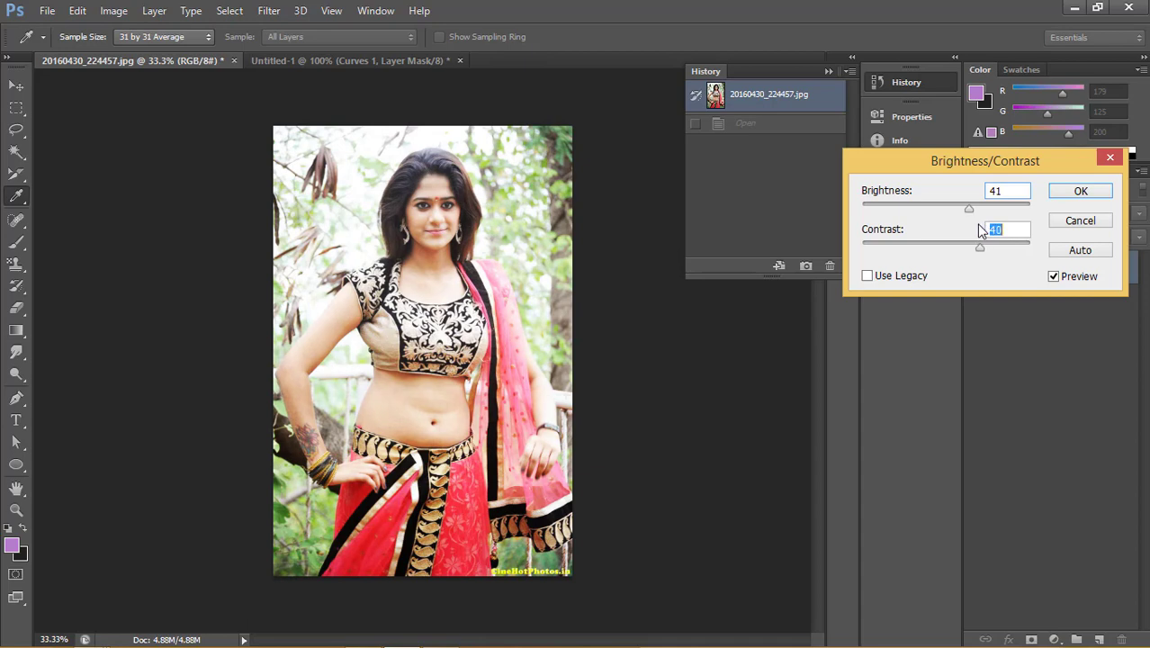
drag(968, 231, 959, 220)
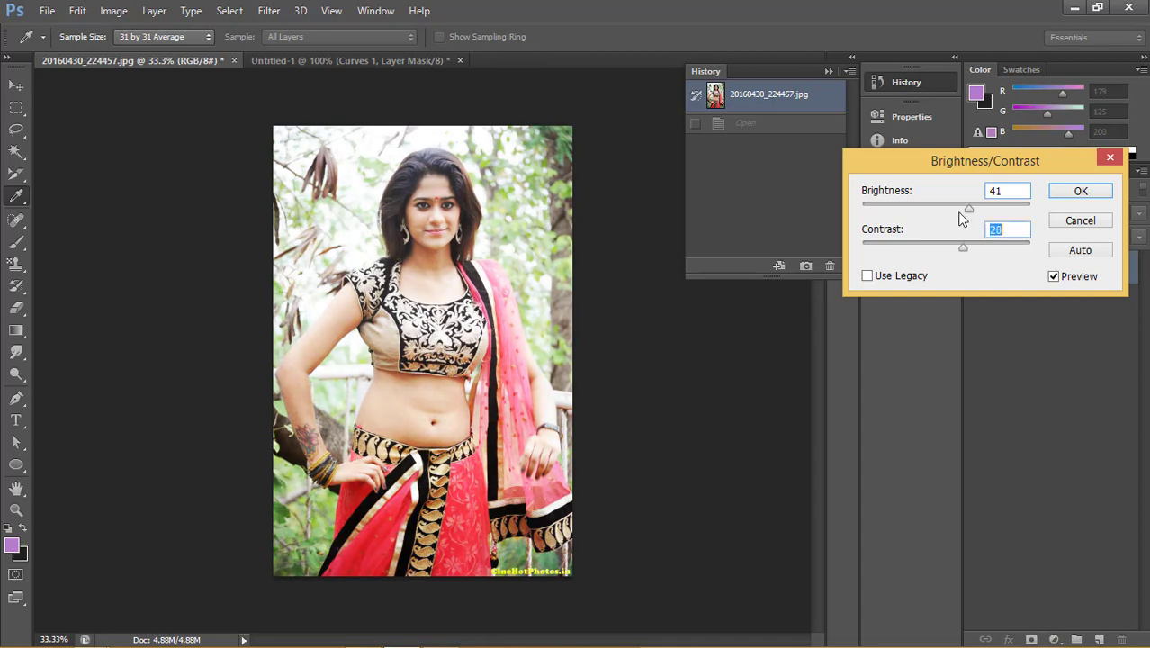
click(1080, 192)
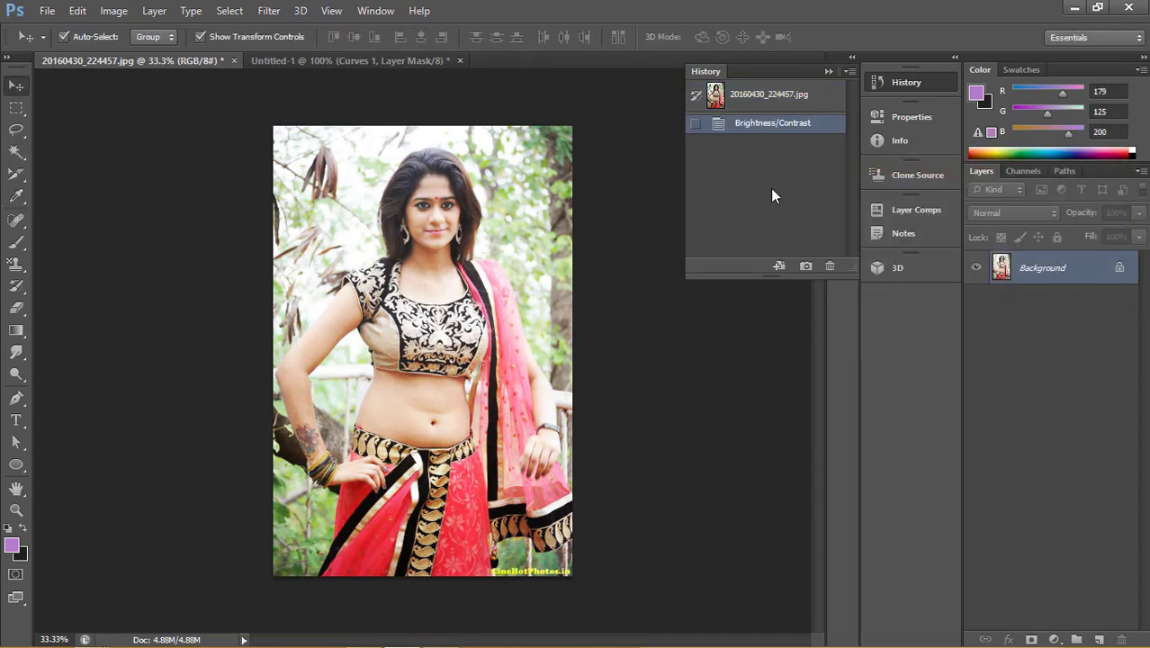
Step: Toggle between the original snapshot and the adjusted version, ending on the original photo
click(754, 100)
click(763, 123)
click(769, 102)
click(777, 120)
click(778, 101)
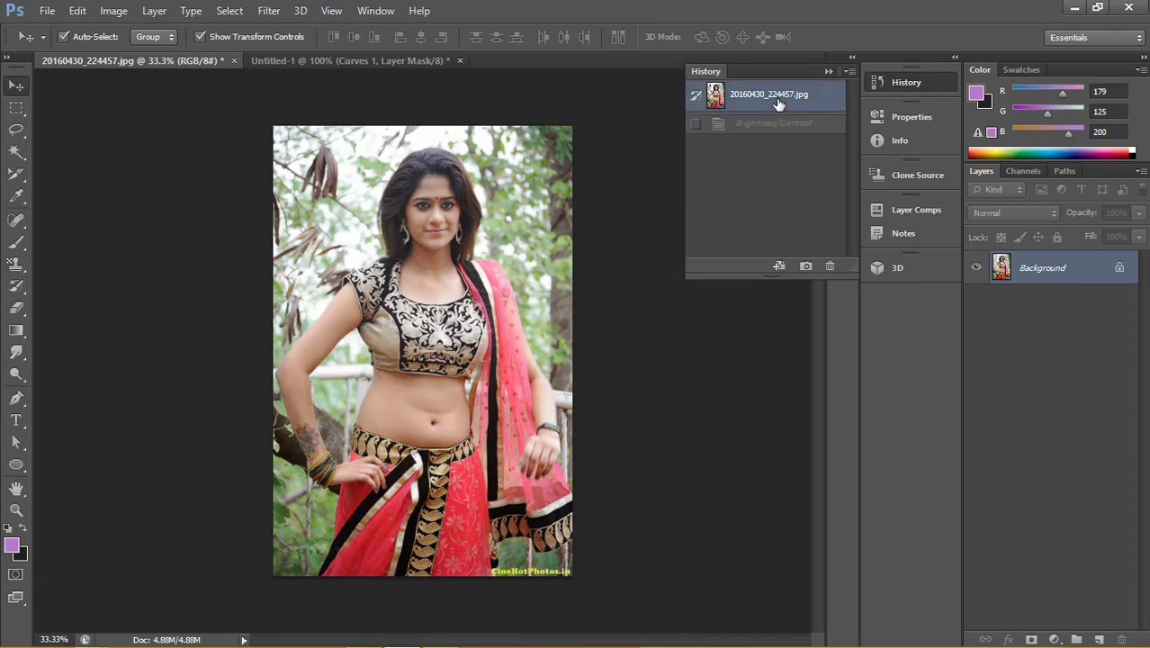
Step: In Levels, raise the Red channel's black point and set its white point to 194
click(123, 12)
mouse_move(139, 53)
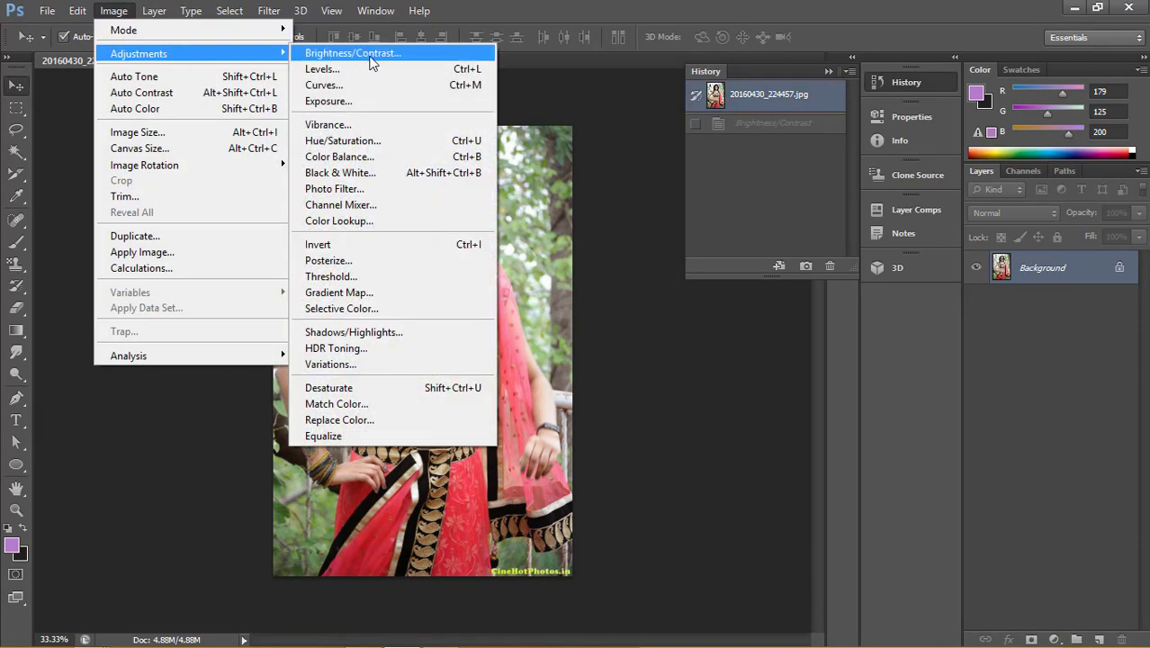
click(382, 71)
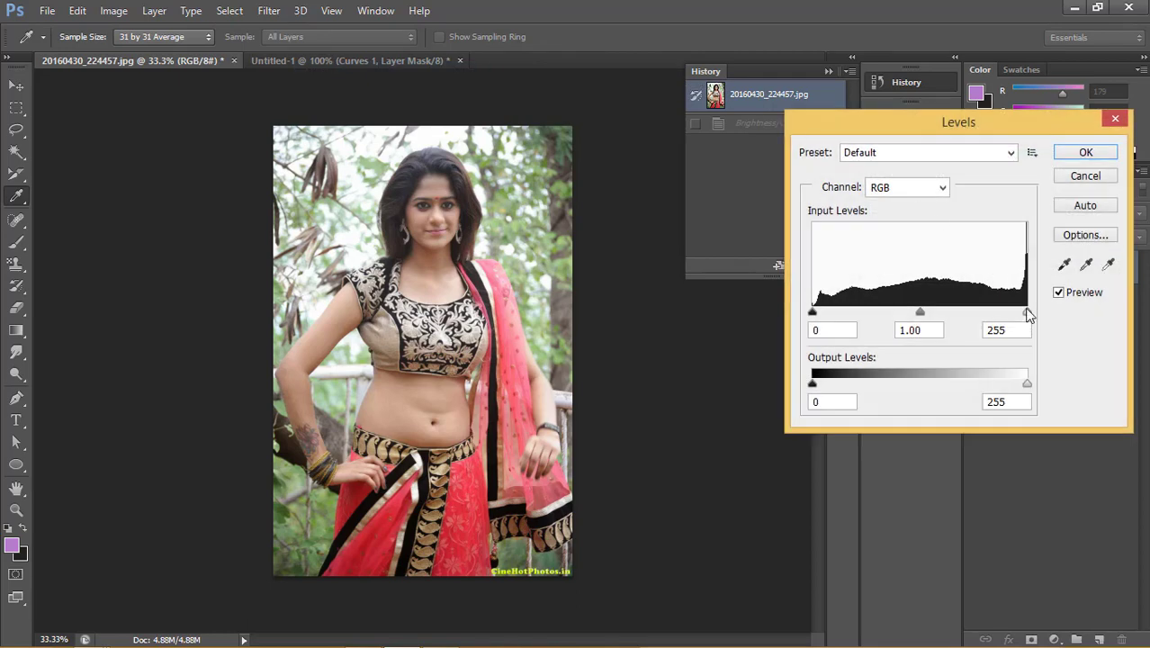
drag(1029, 313, 976, 326)
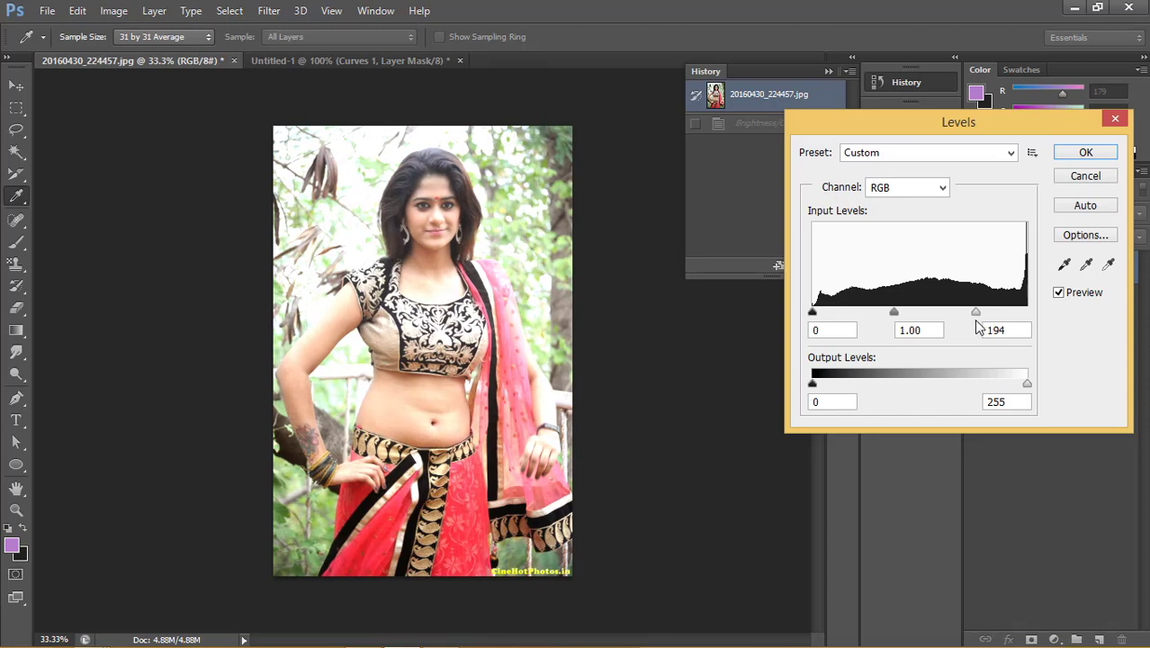
click(943, 188)
click(878, 219)
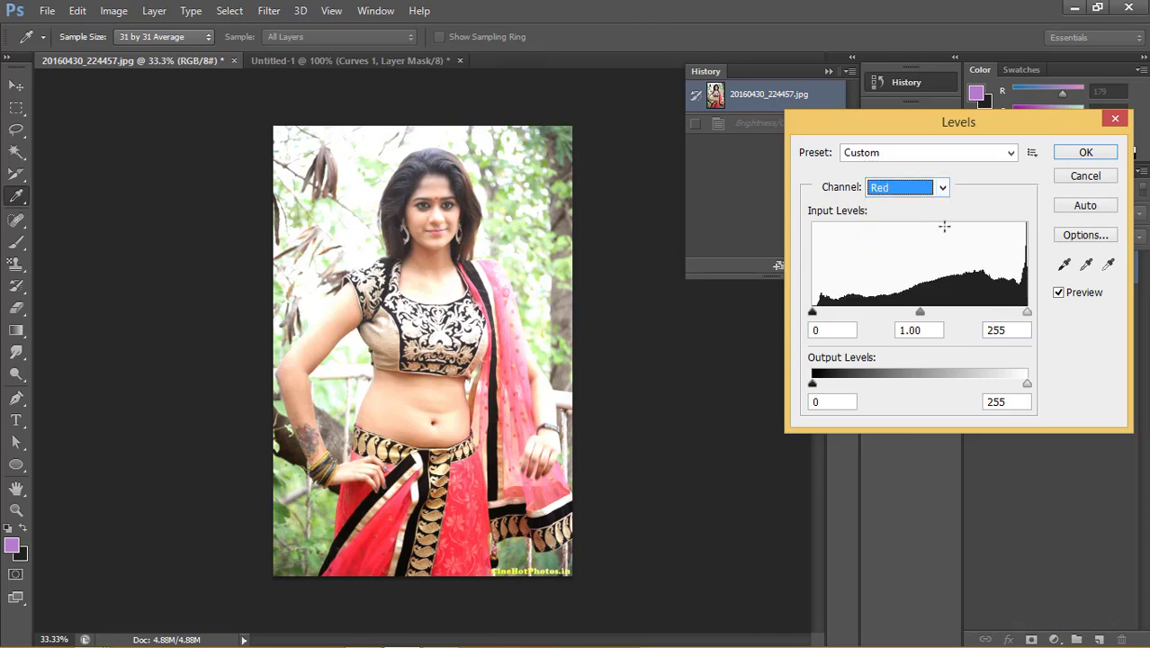
click(1026, 311)
mouse_move(1027, 313)
mouse_down()
mouse_move(964, 328)
mouse_move(1004, 320)
mouse_move(979, 315)
mouse_up()
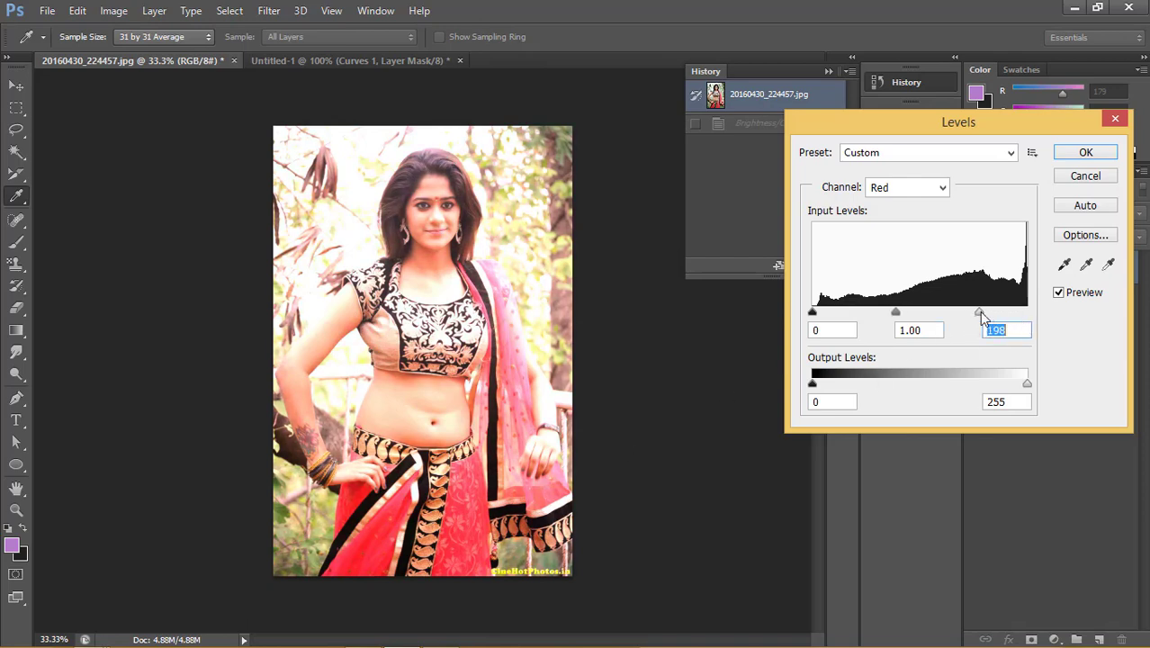
drag(813, 311, 857, 315)
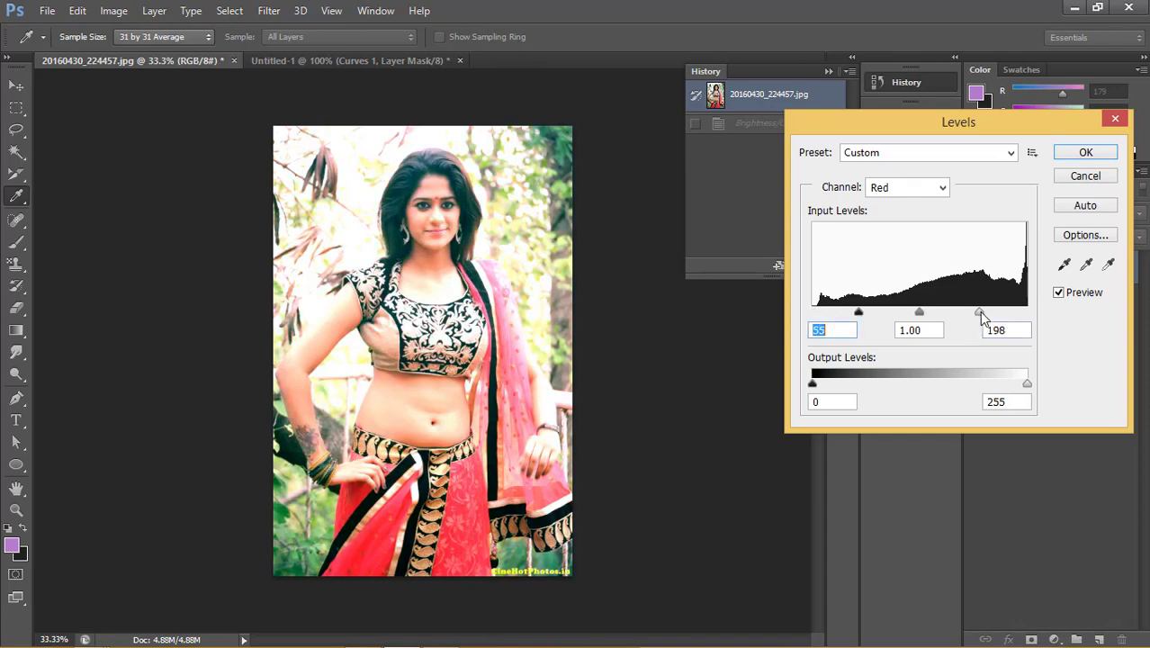
drag(979, 311, 975, 312)
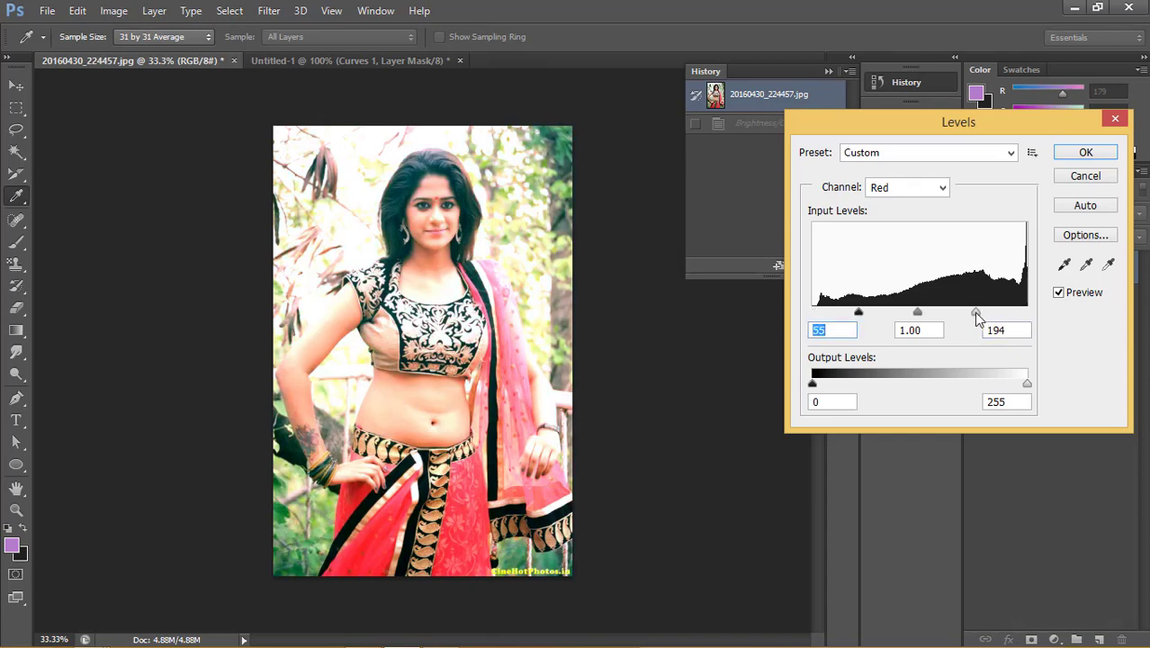
Step: Reset the RGB white input level to 255 and apply the Levels adjustment
click(904, 187)
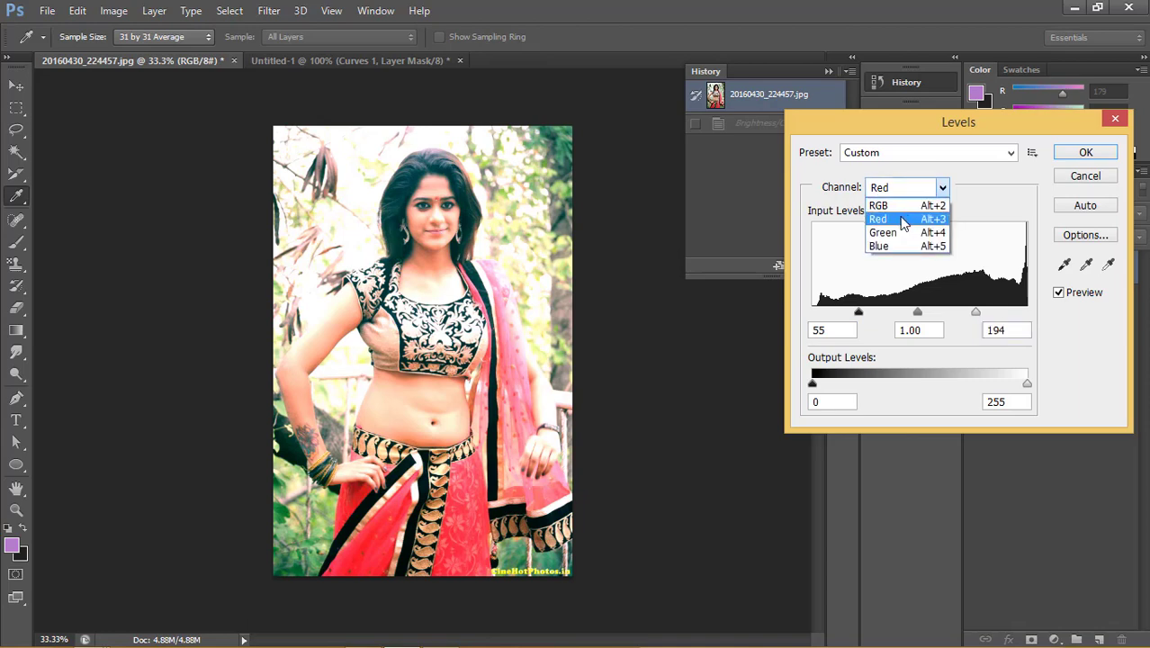
click(886, 206)
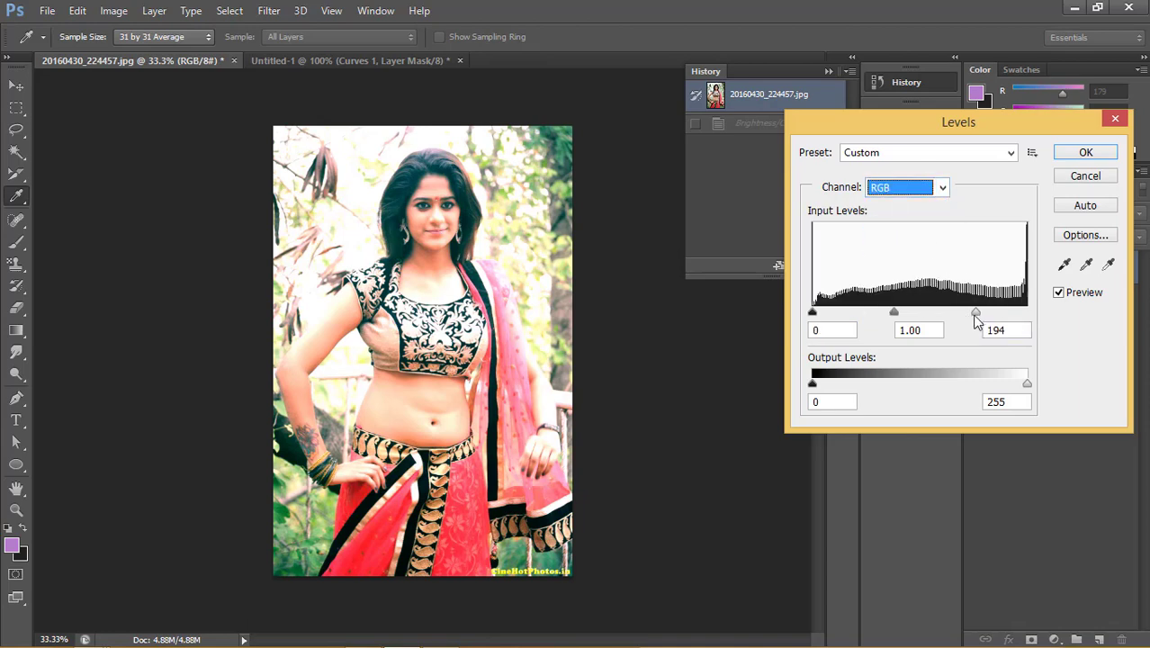
drag(975, 315, 1027, 312)
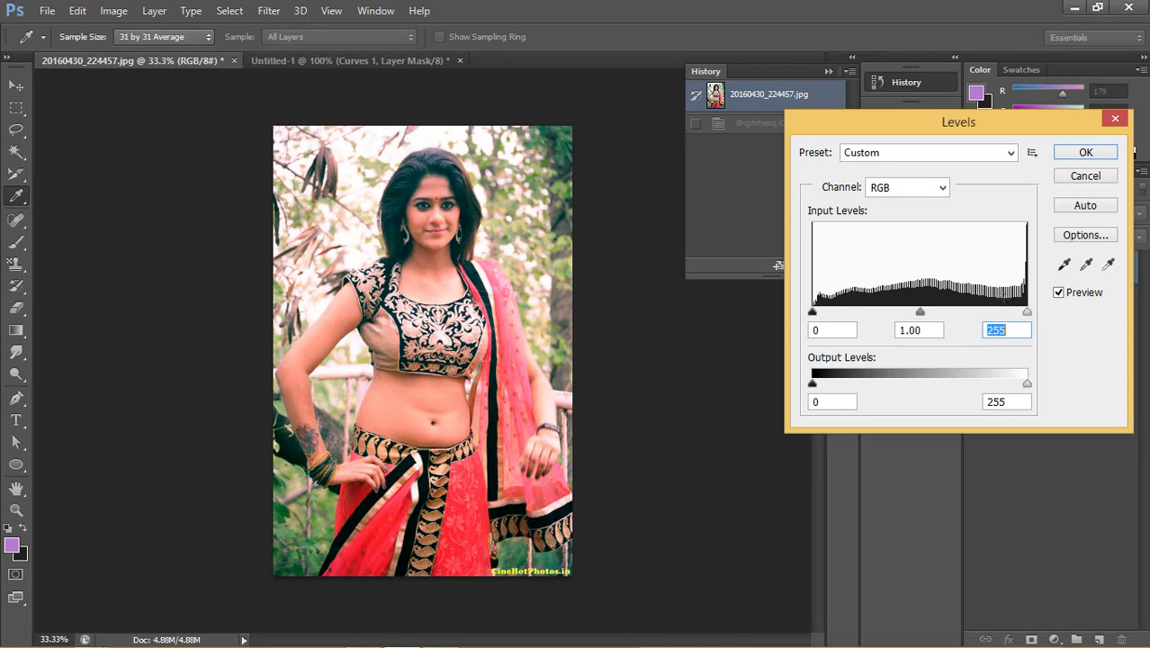
click(1086, 152)
Step: Compare the Levels result with the original snapshot, then revert to the original photo
click(770, 106)
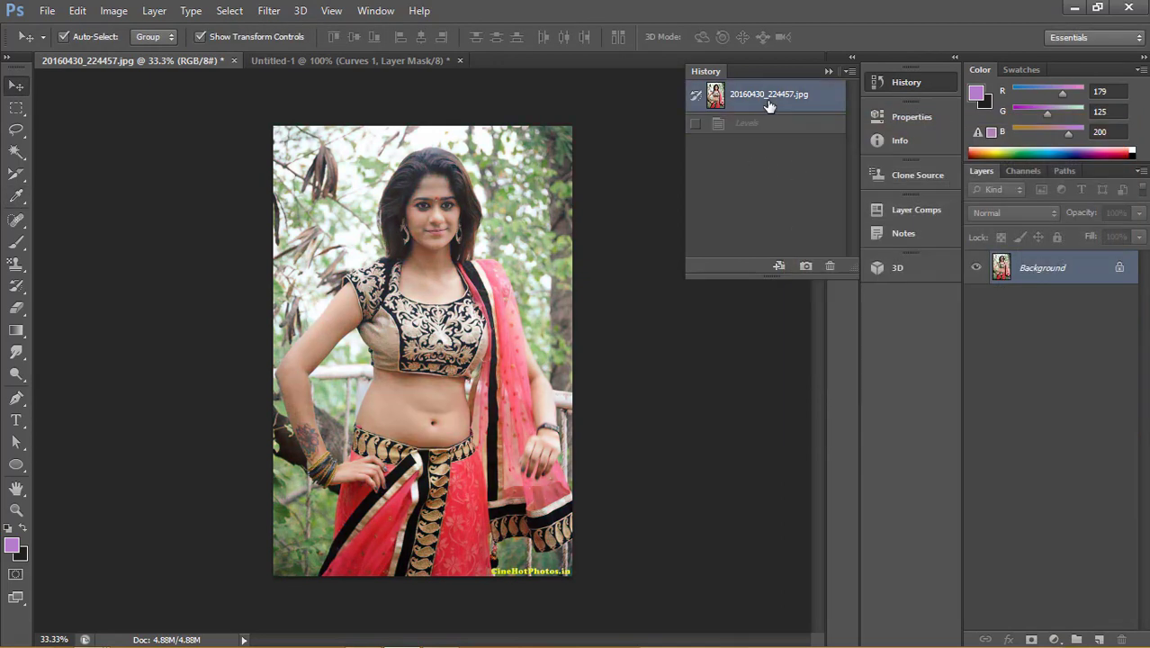
click(771, 122)
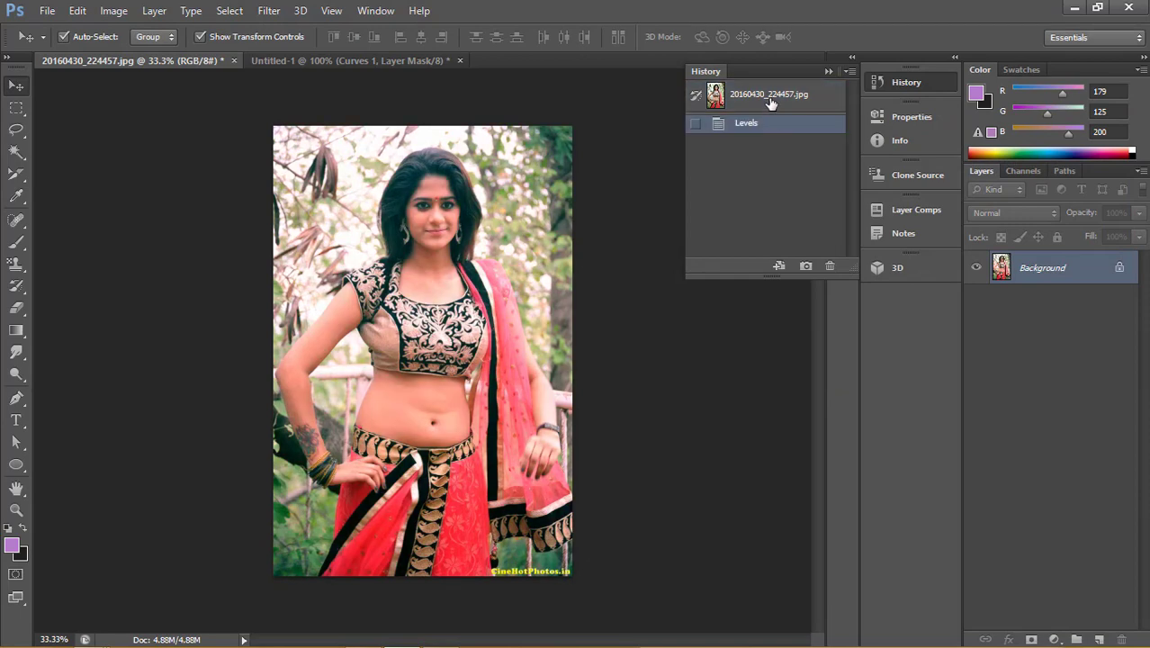
click(771, 98)
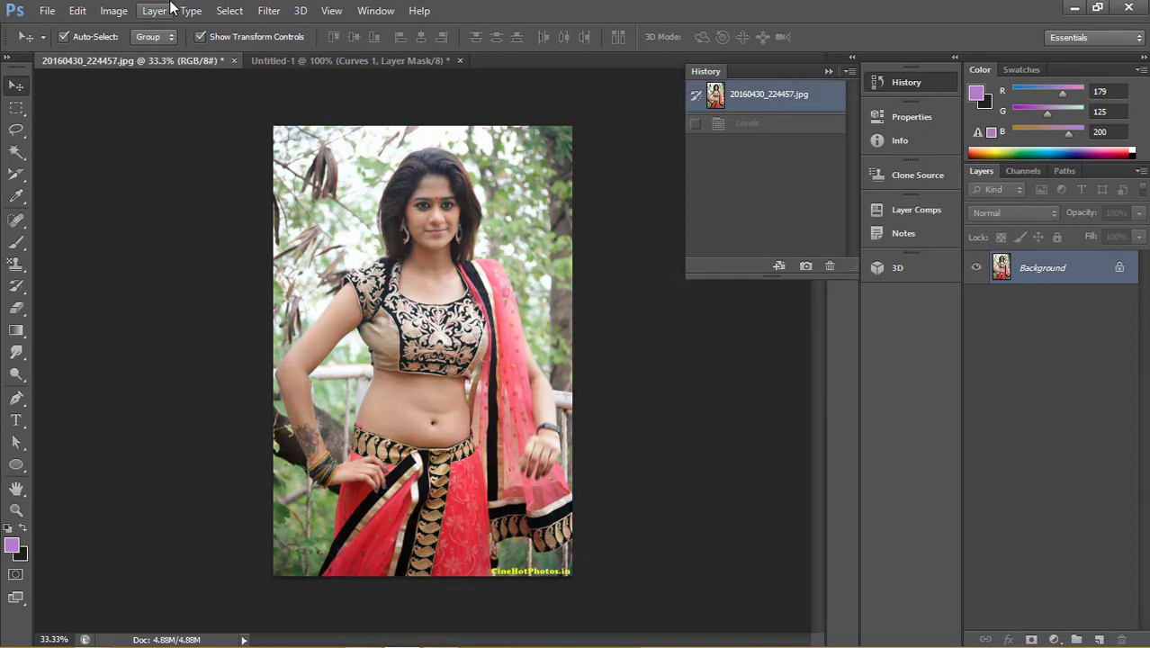
click(169, 9)
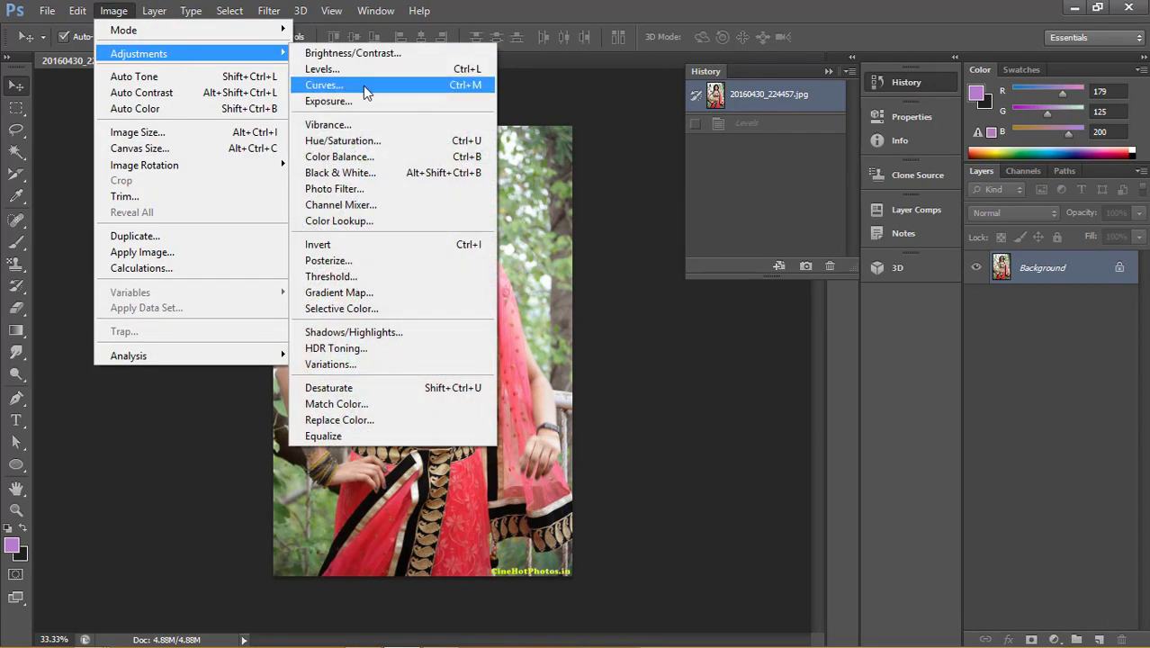
Step: In Curves, brighten the photo with raised midtone and highlight points on the RGB curve
click(363, 86)
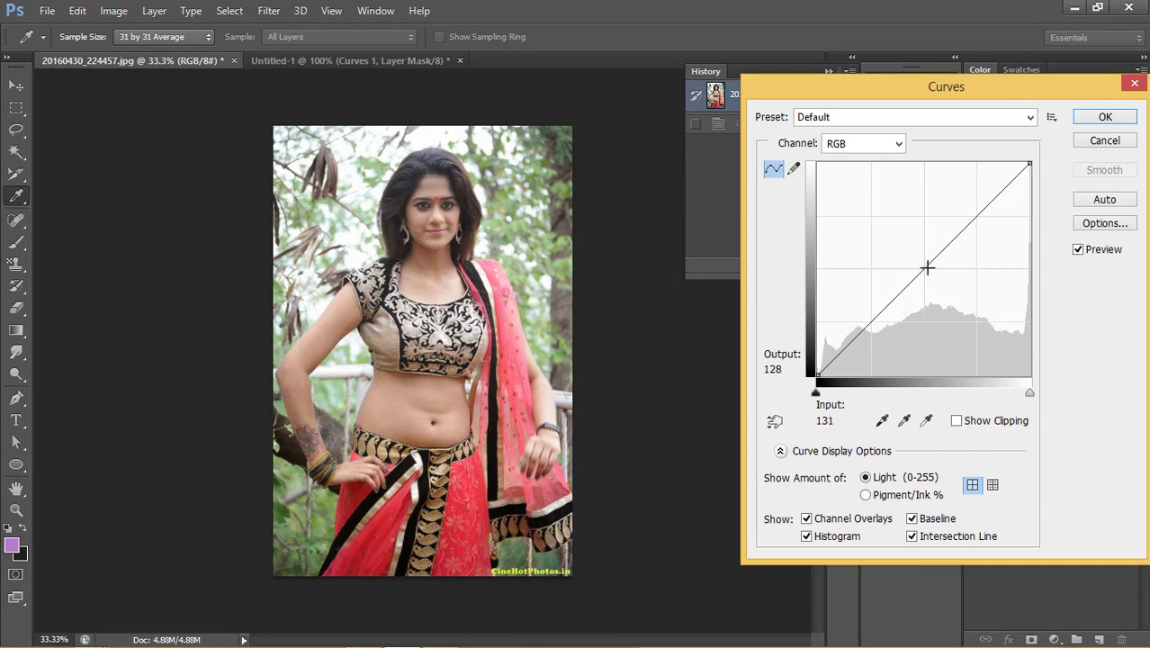
mouse_move(927, 268)
mouse_down()
mouse_move(904, 248)
mouse_move(937, 244)
mouse_move(926, 236)
mouse_move(919, 260)
mouse_up()
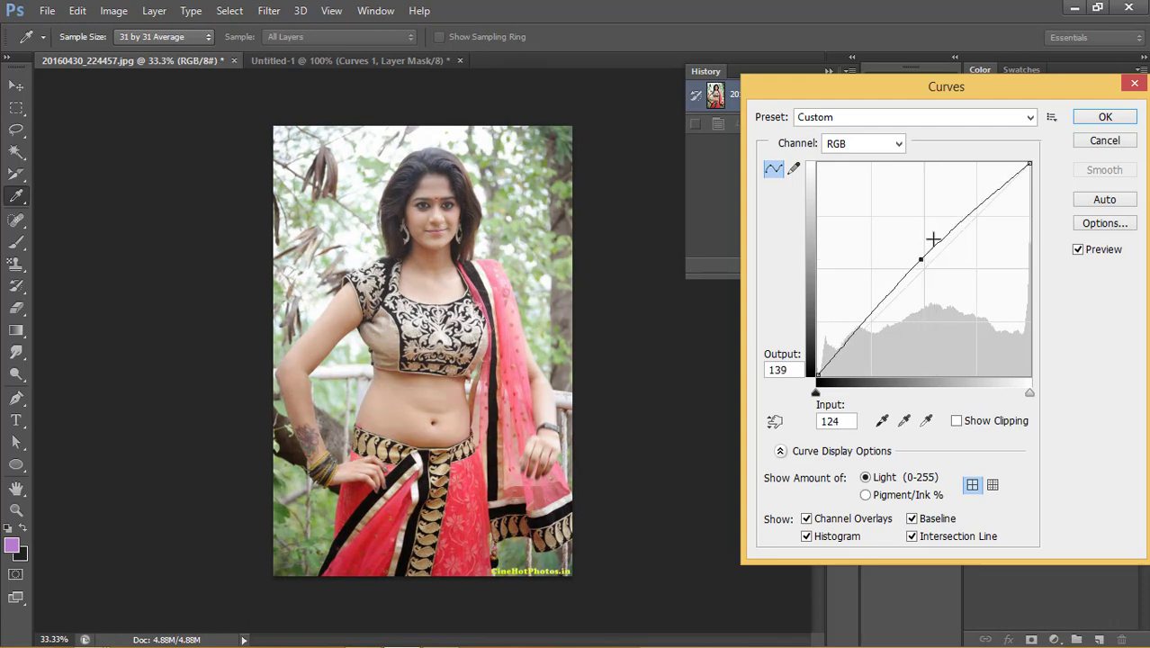
click(973, 206)
mouse_move(981, 207)
mouse_down()
mouse_move(995, 213)
mouse_move(958, 170)
mouse_move(975, 182)
mouse_up()
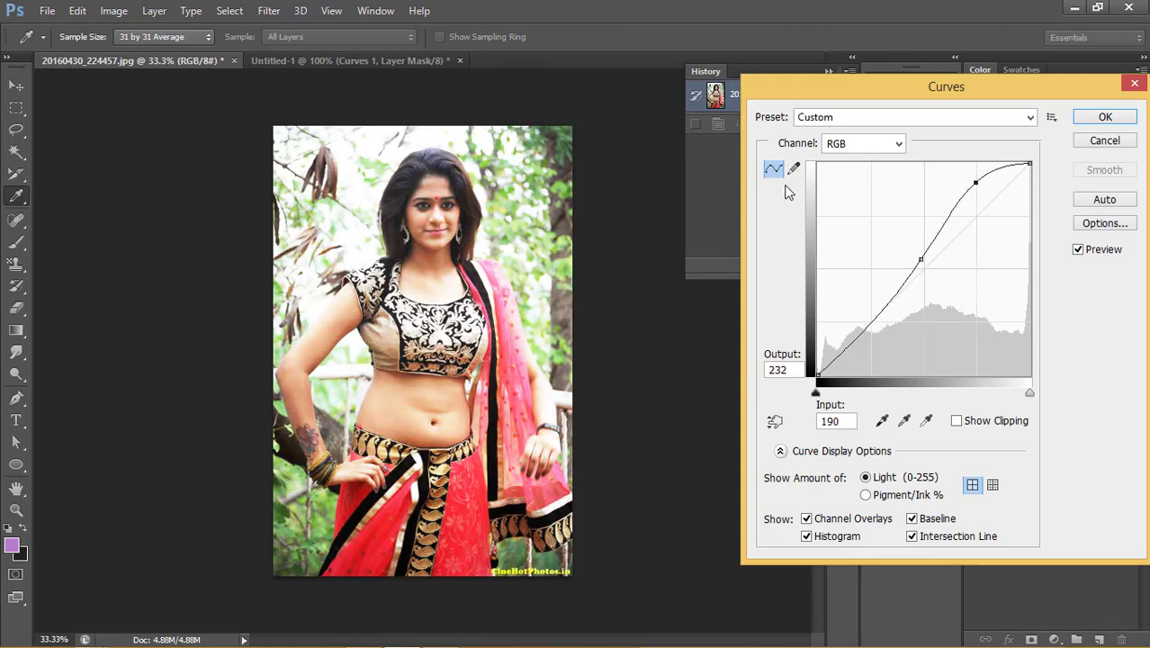
drag(972, 180, 968, 179)
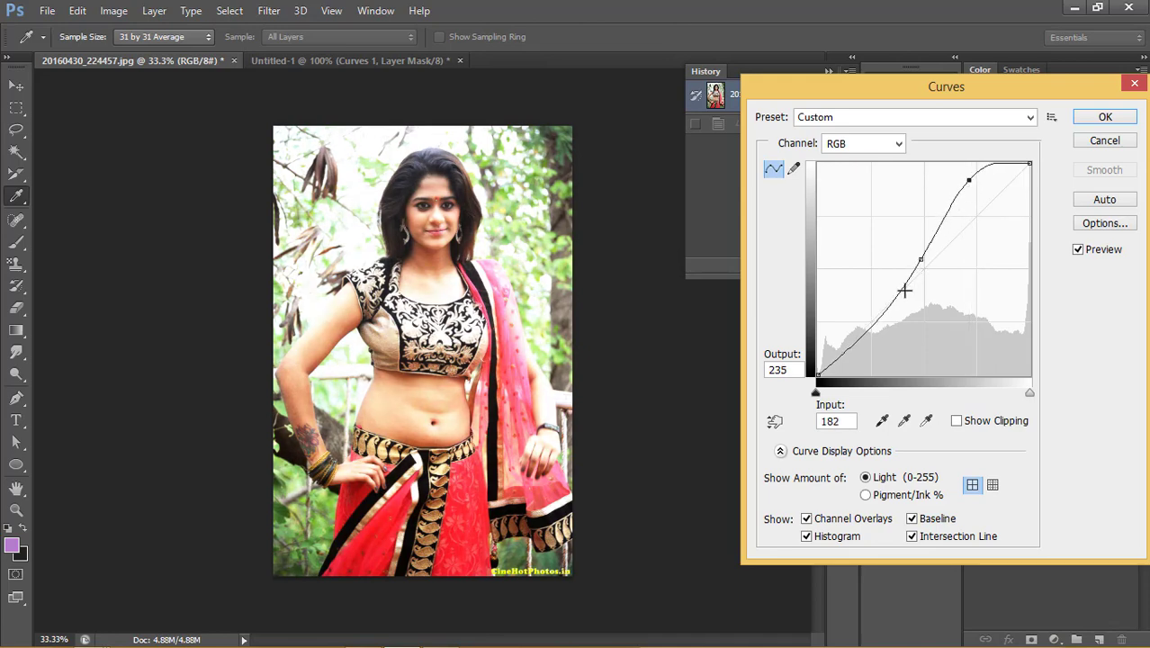
mouse_move(895, 292)
mouse_down()
mouse_move(886, 278)
mouse_move(904, 288)
mouse_up()
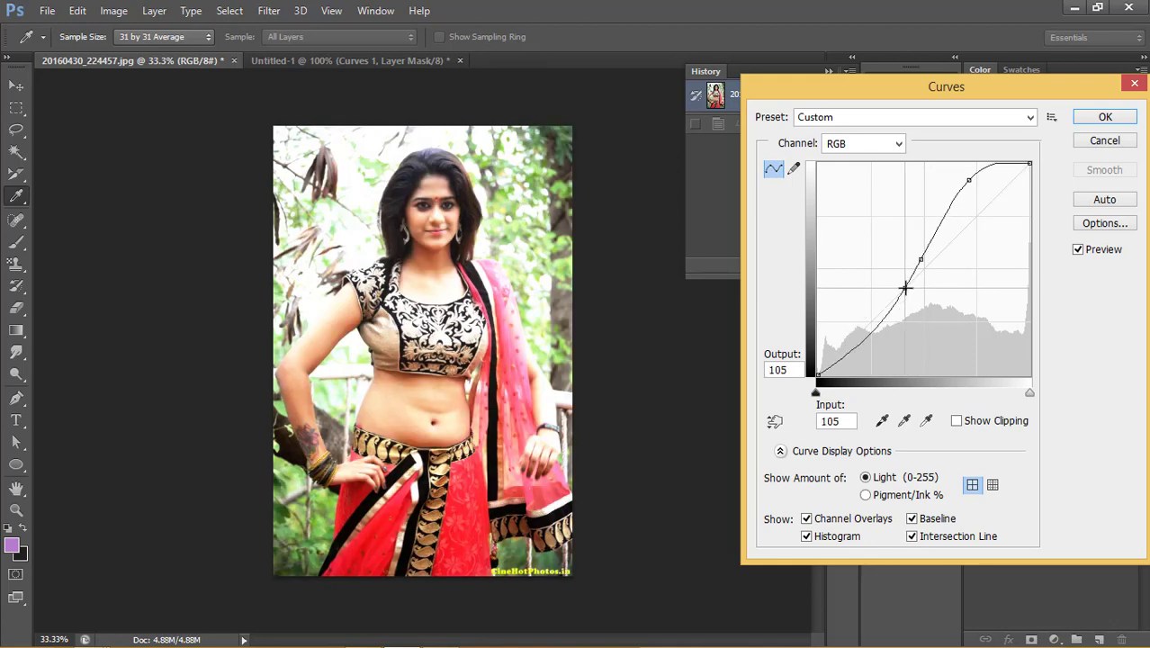
Step: Lift the Red channel curve to output 173 at input 155 for warmer tones
click(878, 148)
click(845, 160)
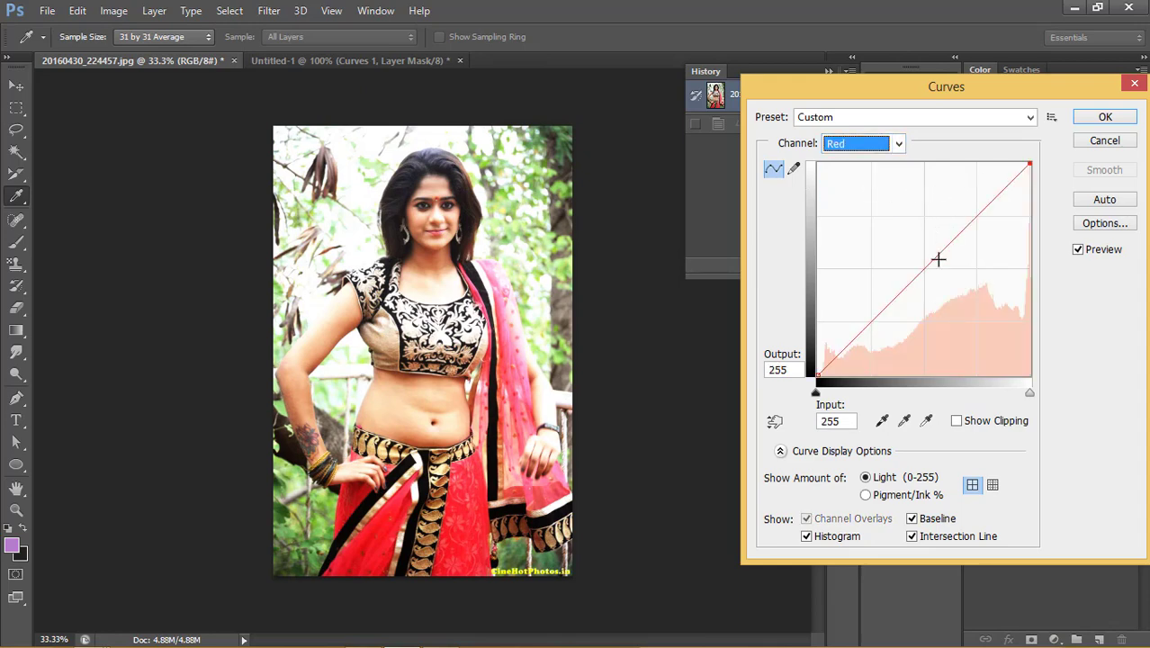
mouse_move(941, 245)
mouse_down()
mouse_move(930, 222)
mouse_move(947, 230)
mouse_up()
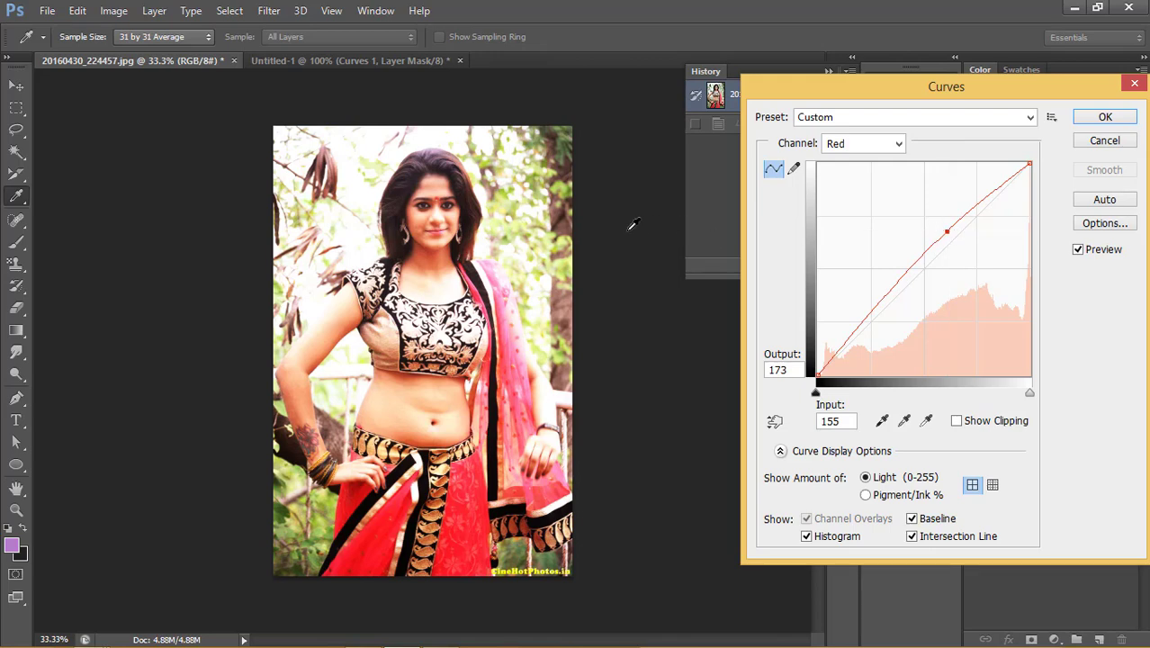
click(486, 474)
Step: Apply the Curves, compare against the original snapshot, revert, then bring up the Exposure dialog
click(1105, 118)
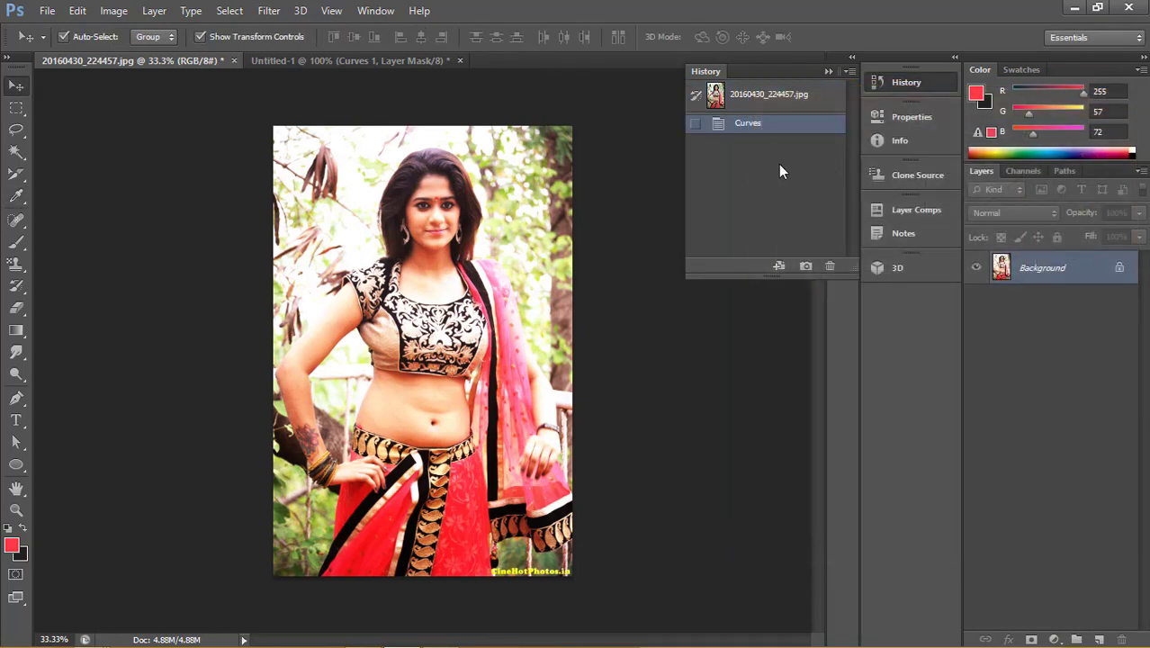
click(770, 98)
click(777, 124)
click(781, 103)
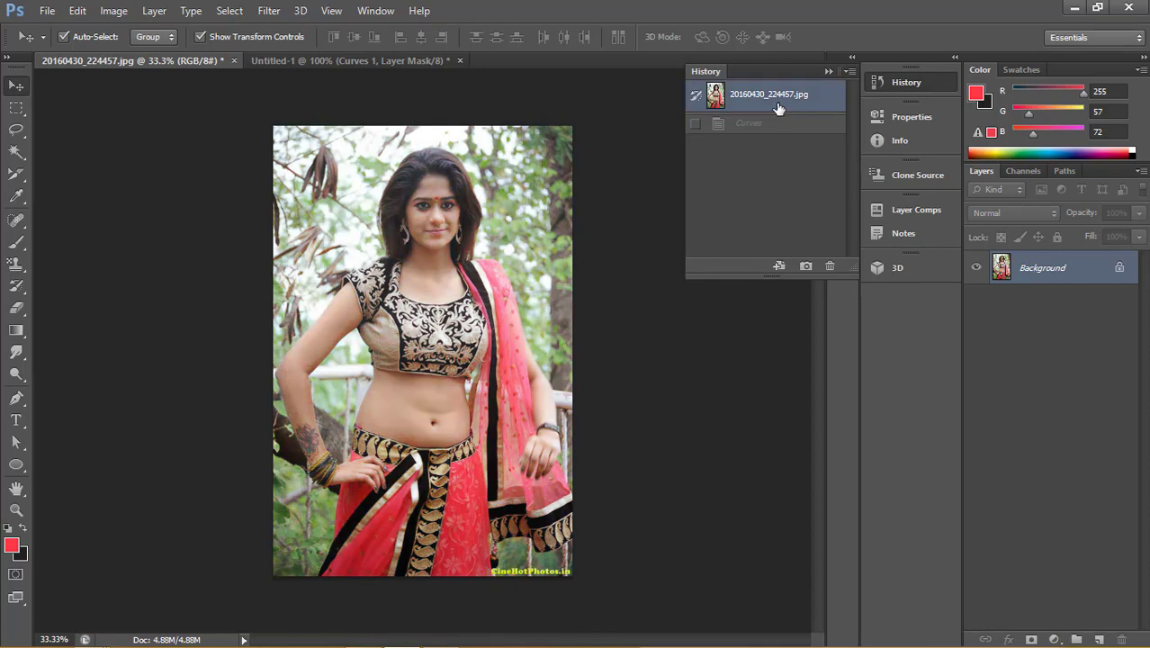
click(103, 12)
mouse_move(139, 53)
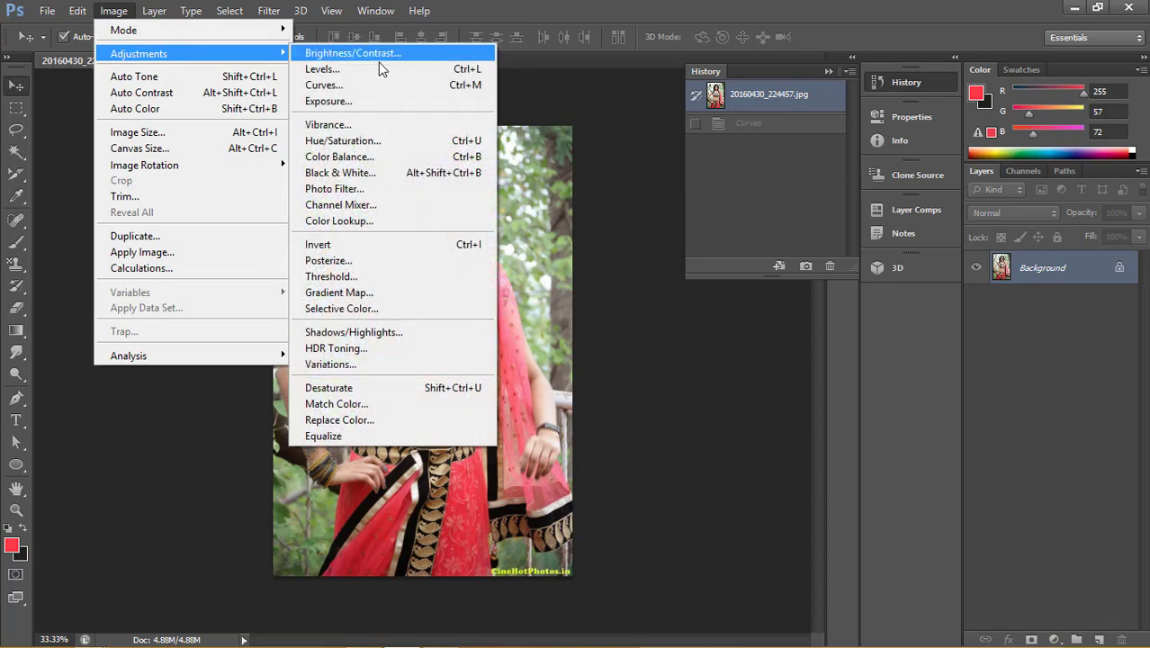
click(385, 104)
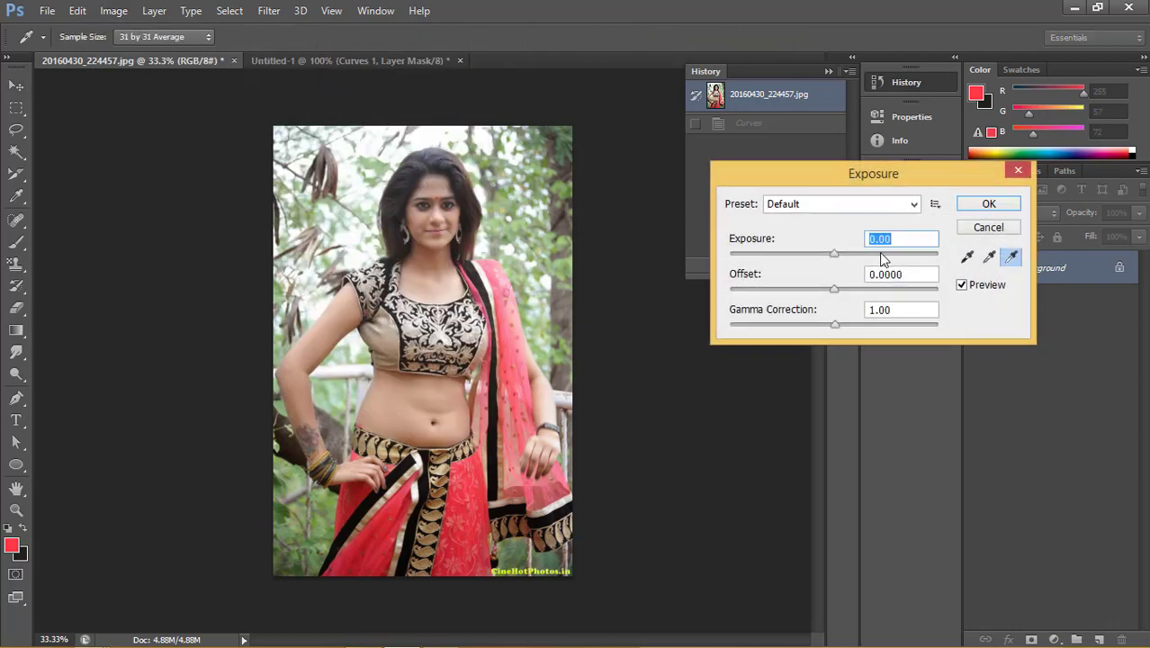
Step: Set Exposure to +1.03, Offset to -0.0325 and Gamma Correction to 0.79, then apply
click(1010, 258)
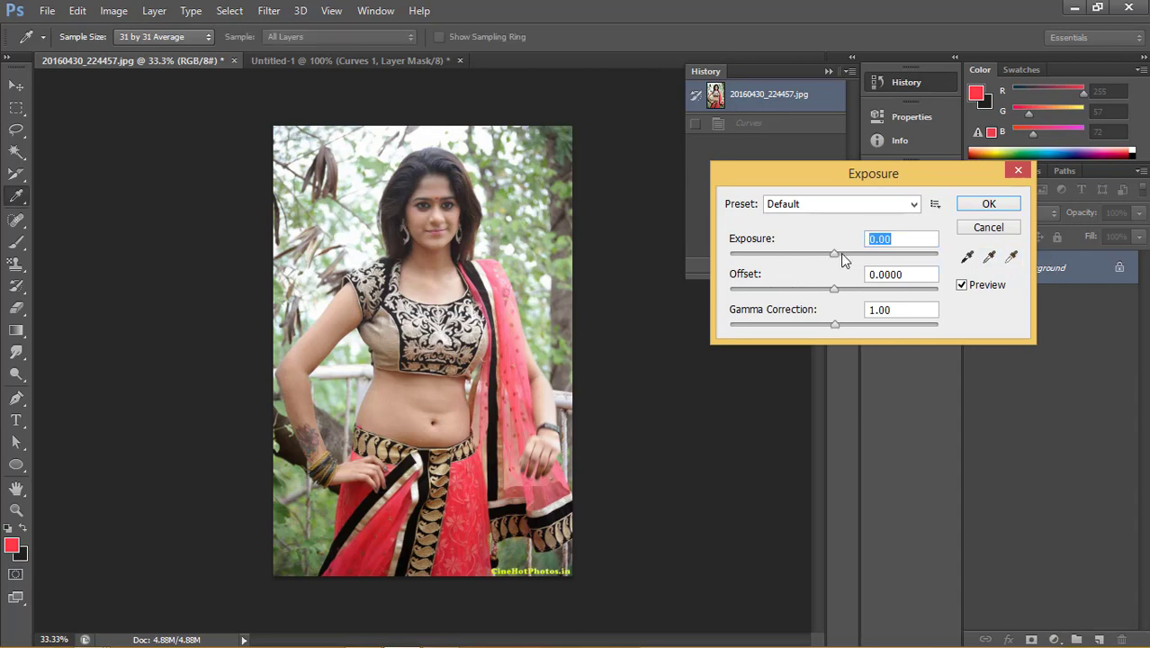
mouse_move(834, 255)
mouse_down()
mouse_move(915, 258)
mouse_move(855, 258)
mouse_up()
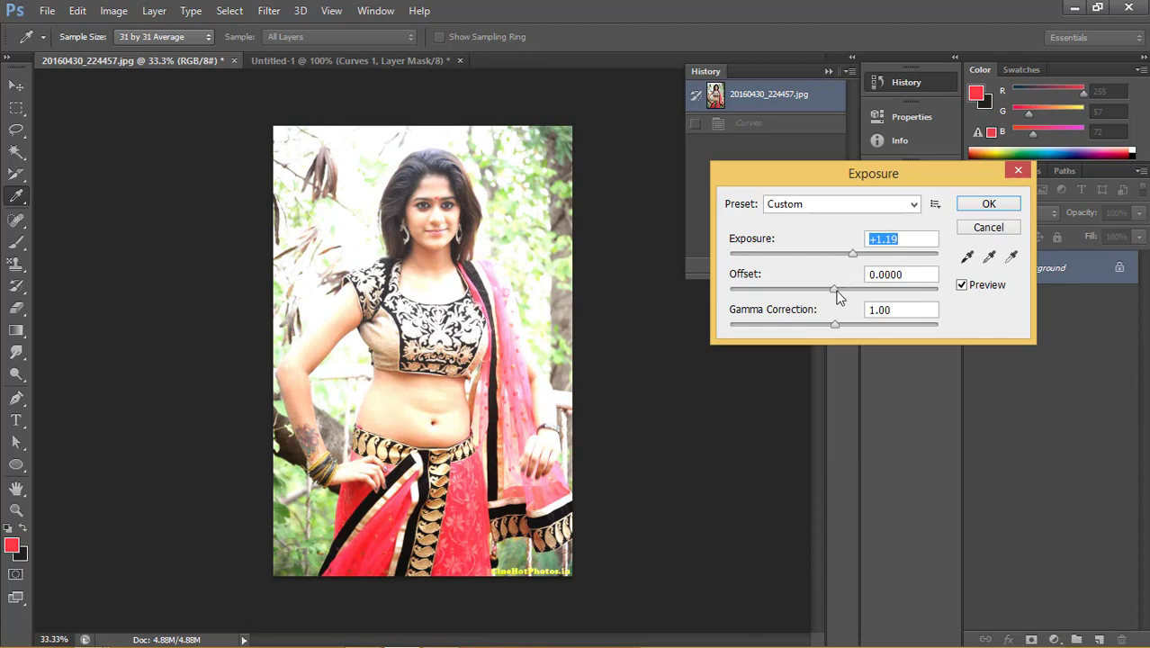
mouse_move(835, 291)
mouse_down()
mouse_move(853, 291)
mouse_move(810, 288)
mouse_up()
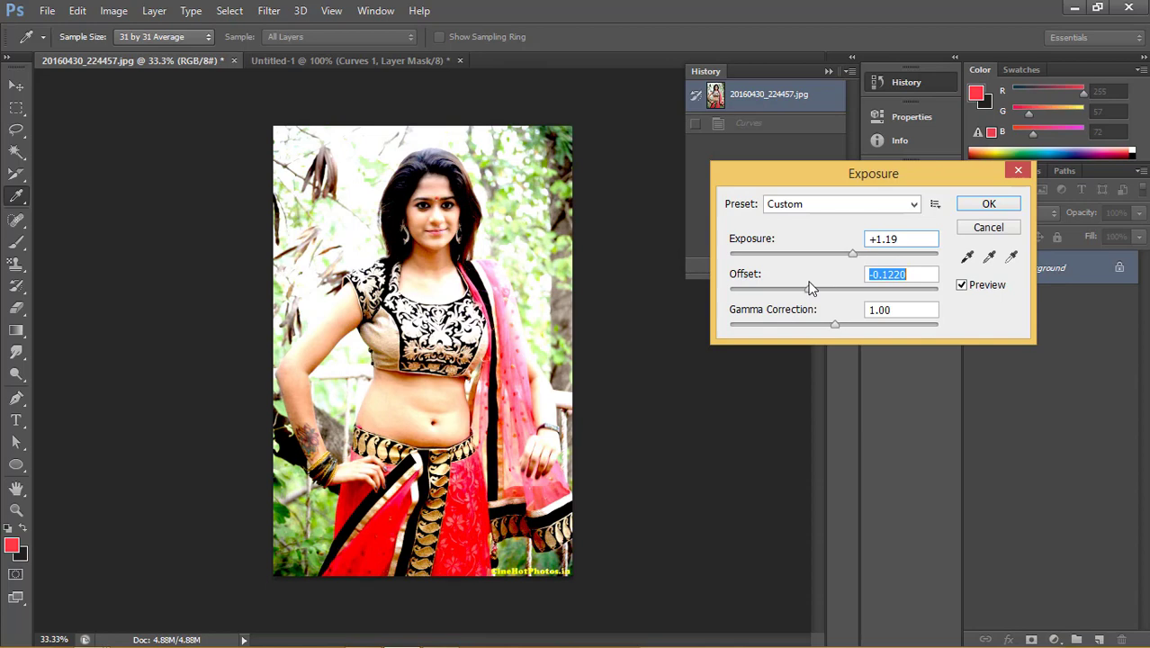
mouse_move(810, 288)
mouse_down()
mouse_move(958, 277)
mouse_move(844, 287)
mouse_move(732, 244)
mouse_move(755, 267)
mouse_move(819, 253)
mouse_up()
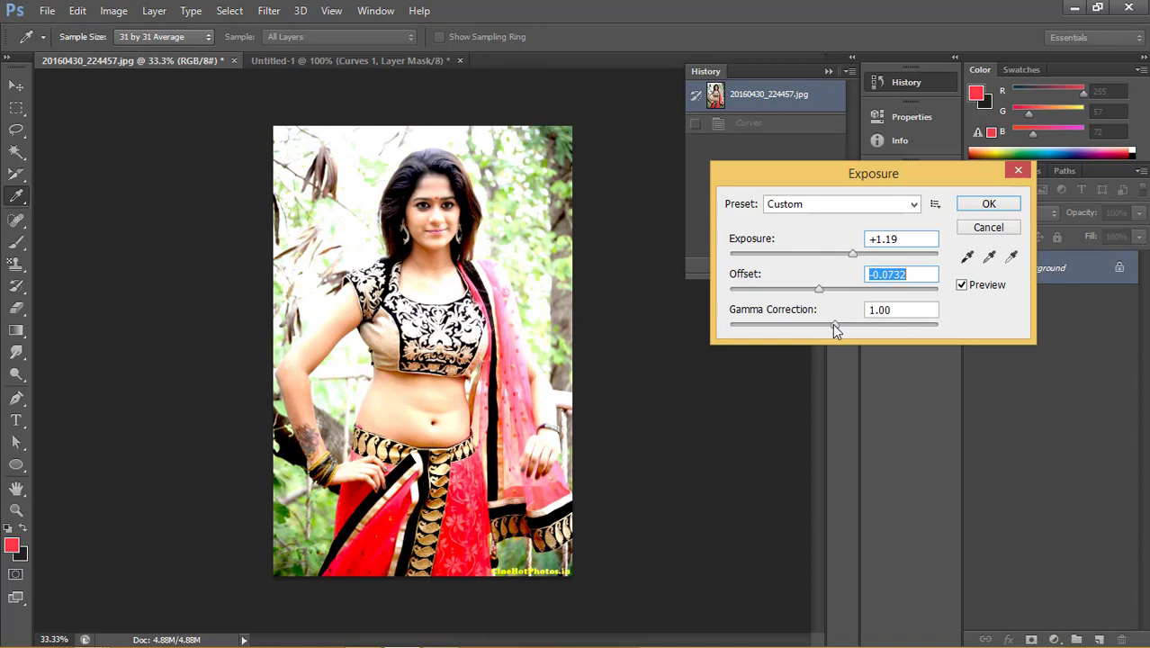
mouse_move(832, 325)
mouse_down()
mouse_move(898, 328)
mouse_move(859, 330)
mouse_up()
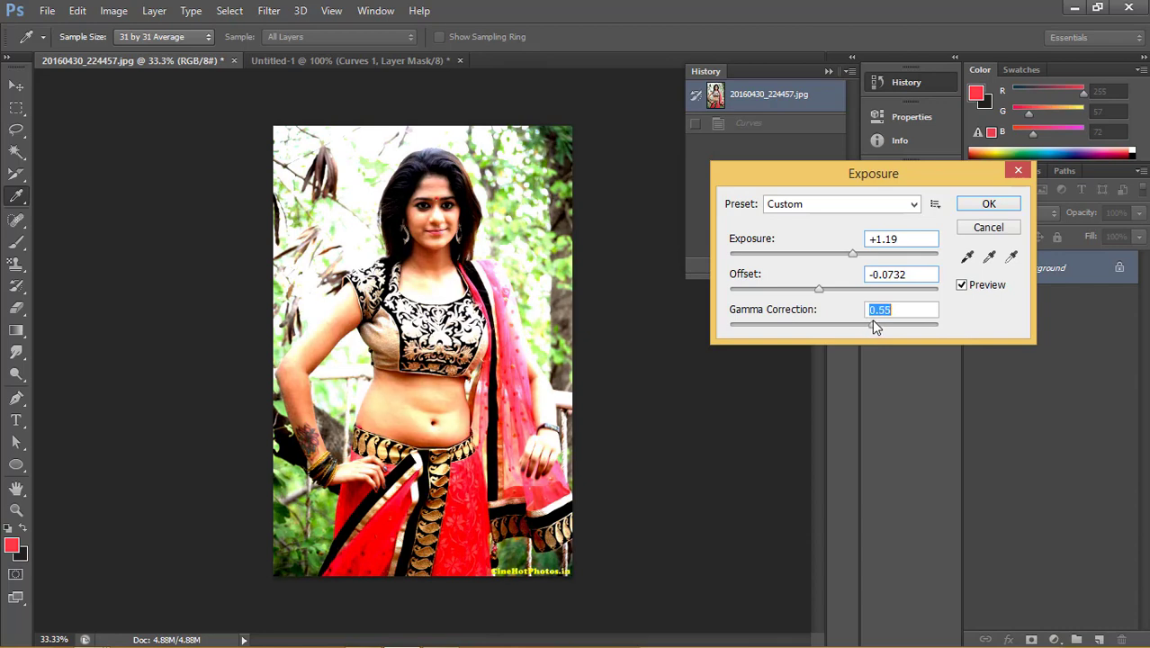
mouse_move(861, 329)
mouse_down()
mouse_move(836, 328)
mouse_move(851, 329)
mouse_up()
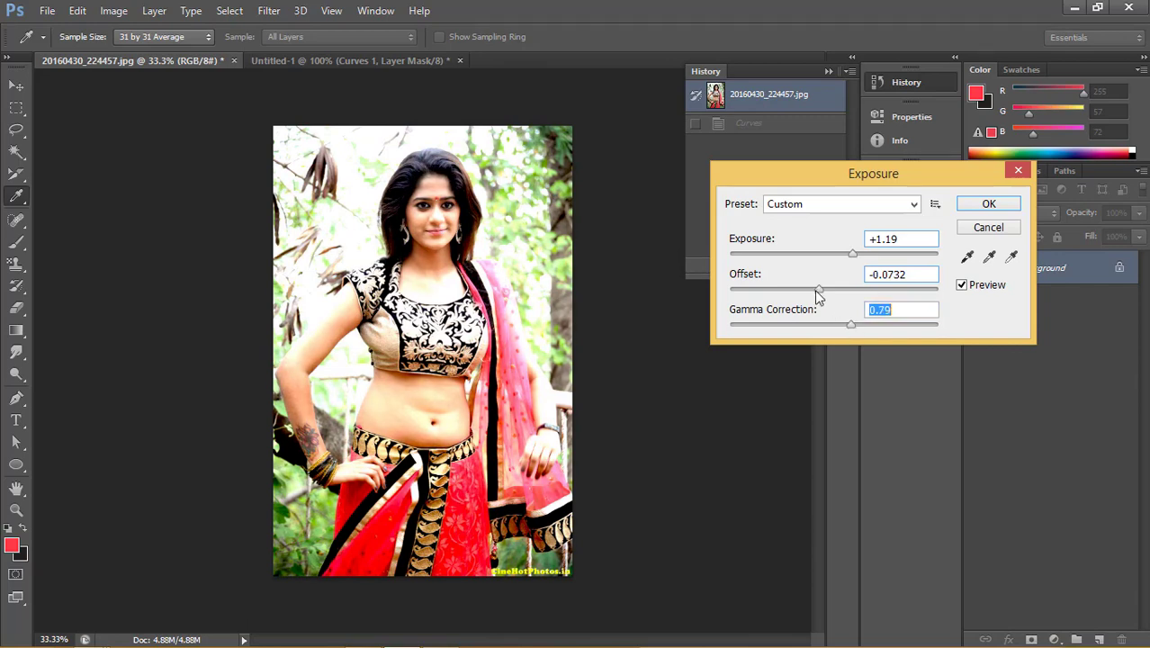
mouse_move(816, 290)
mouse_down()
mouse_move(826, 289)
mouse_move(806, 289)
mouse_move(827, 289)
mouse_move(850, 255)
mouse_up()
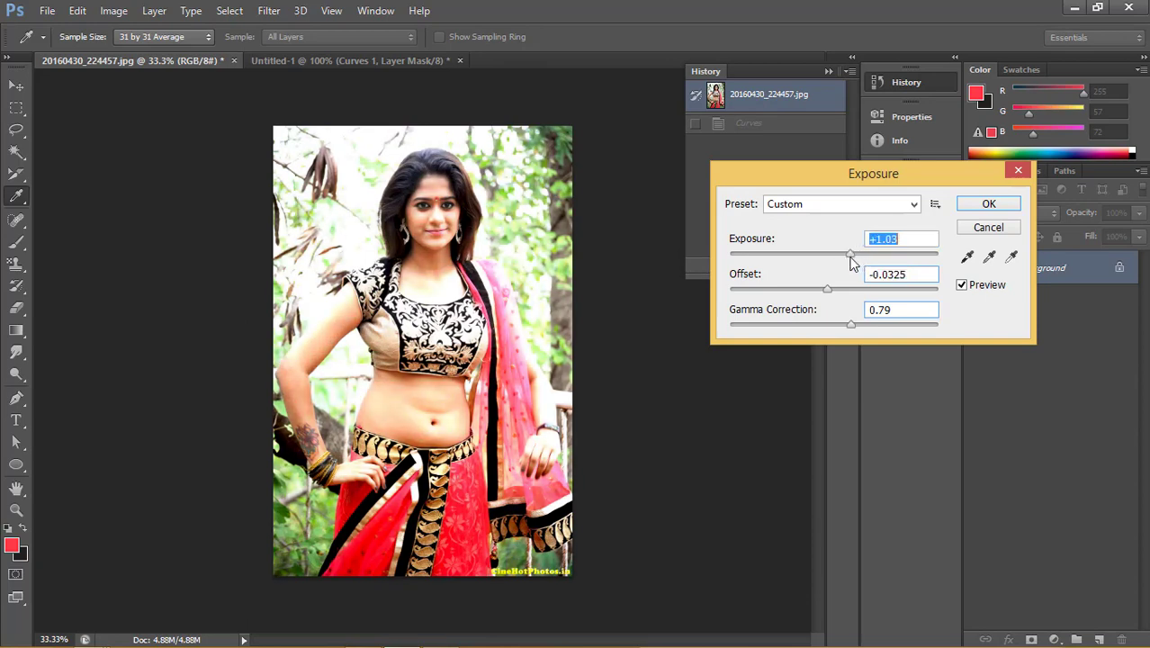
click(1001, 204)
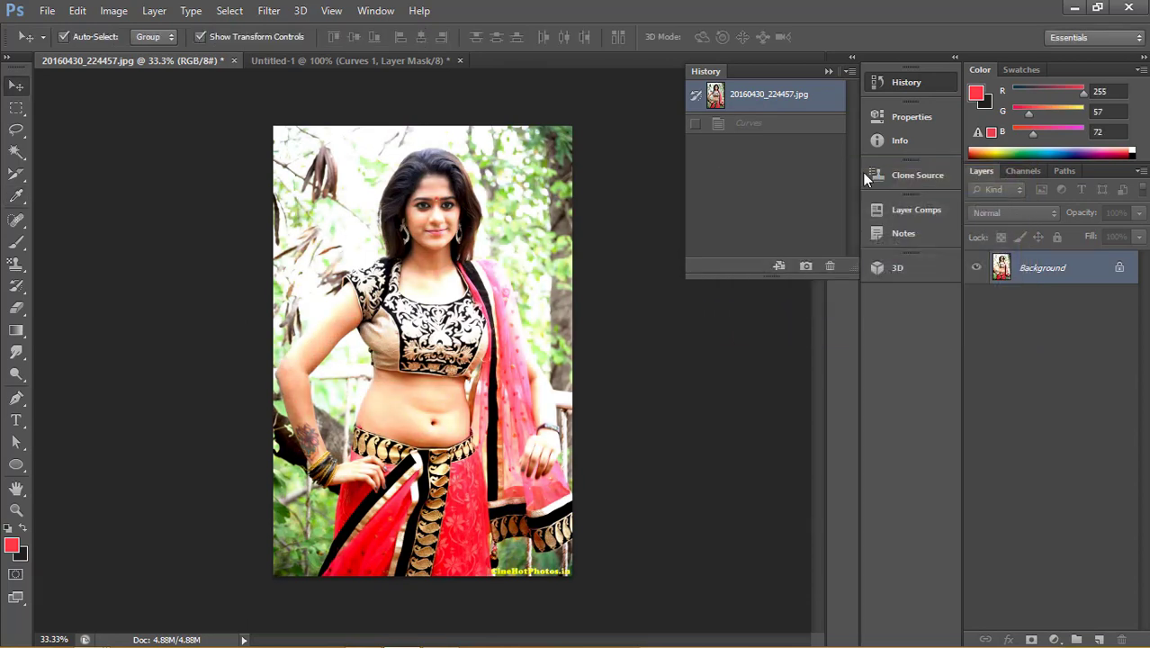
Step: Compare the Exposure result against the original snapshot repeatedly, finishing on the original photo
click(763, 101)
click(764, 125)
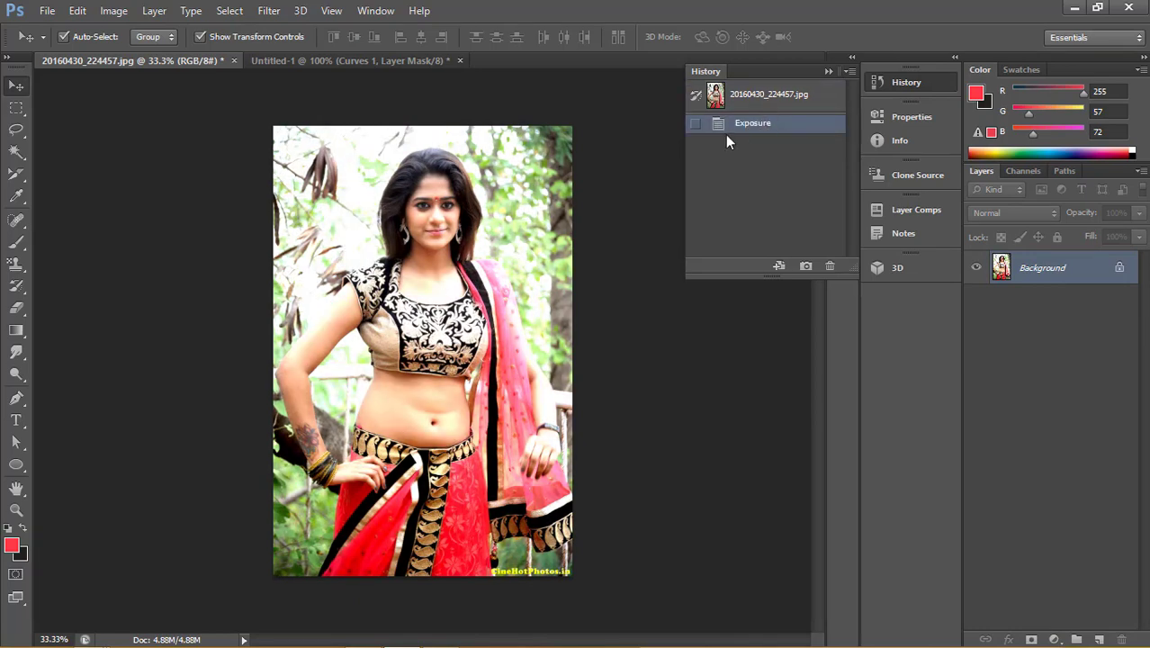
click(115, 12)
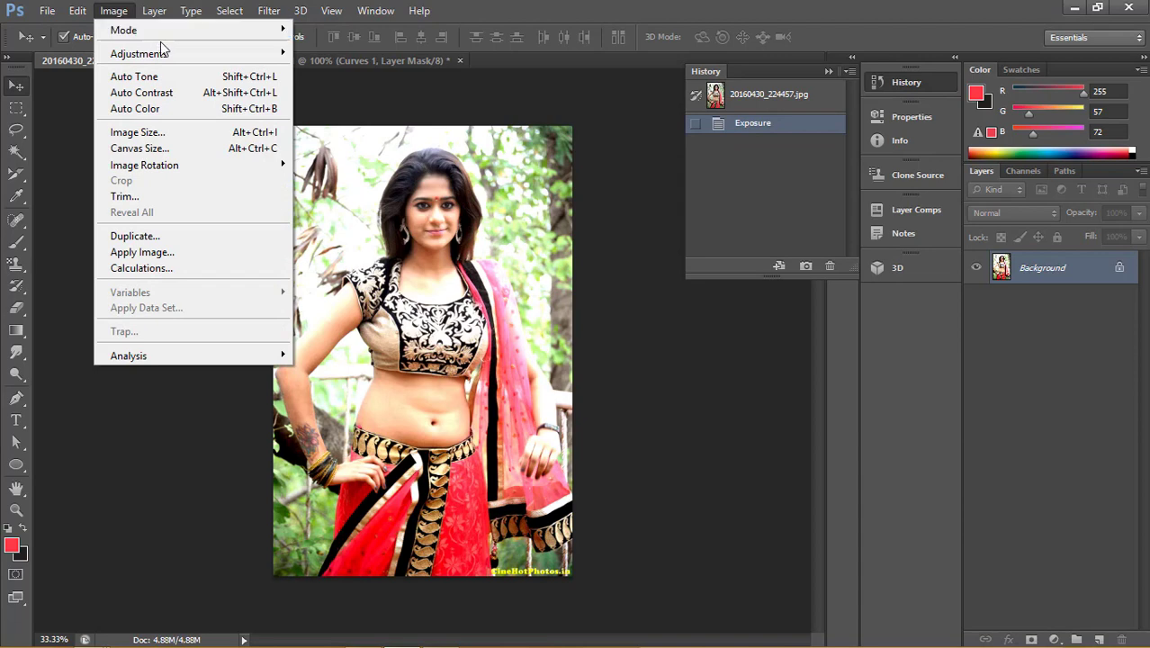
mouse_move(139, 53)
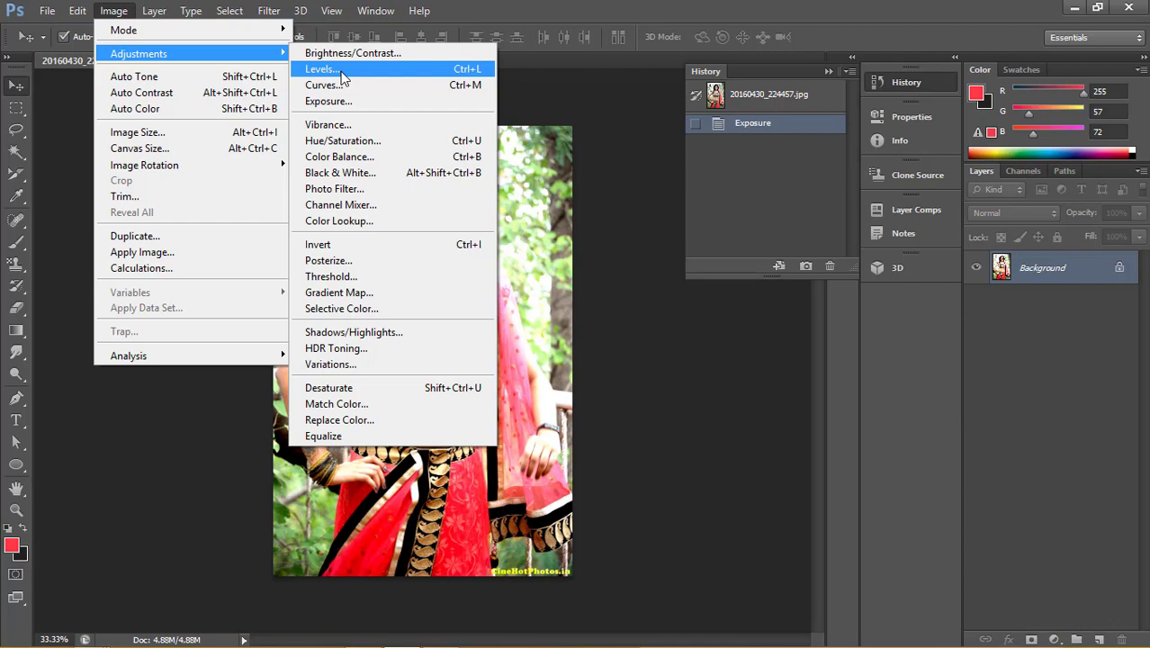
click(510, 97)
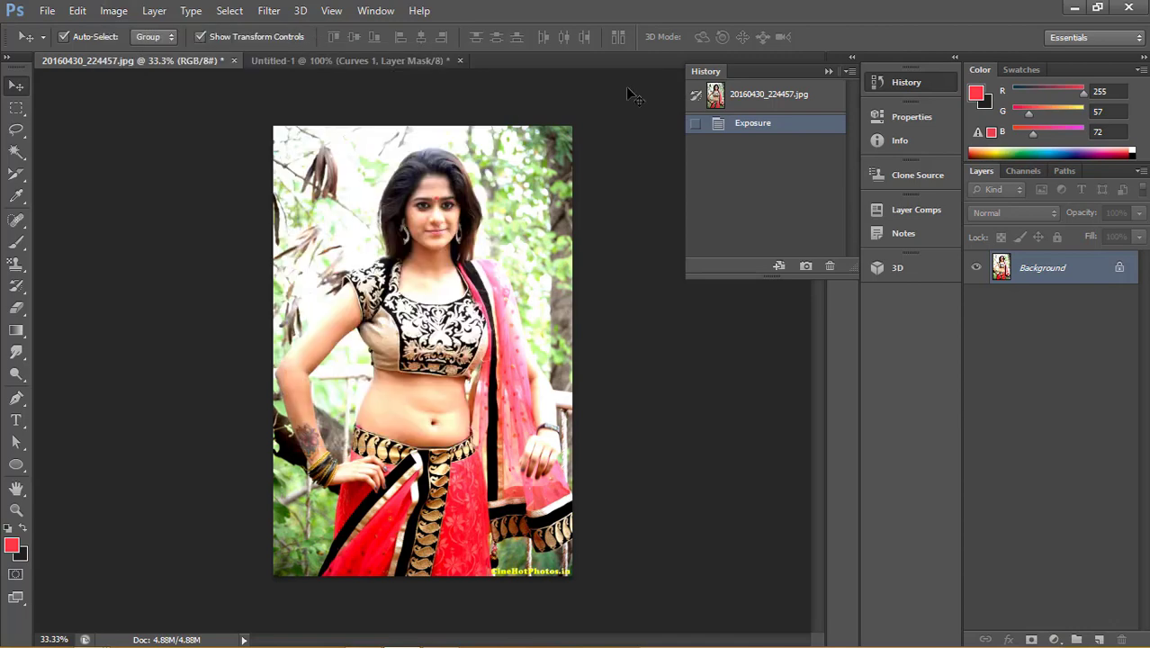
click(780, 94)
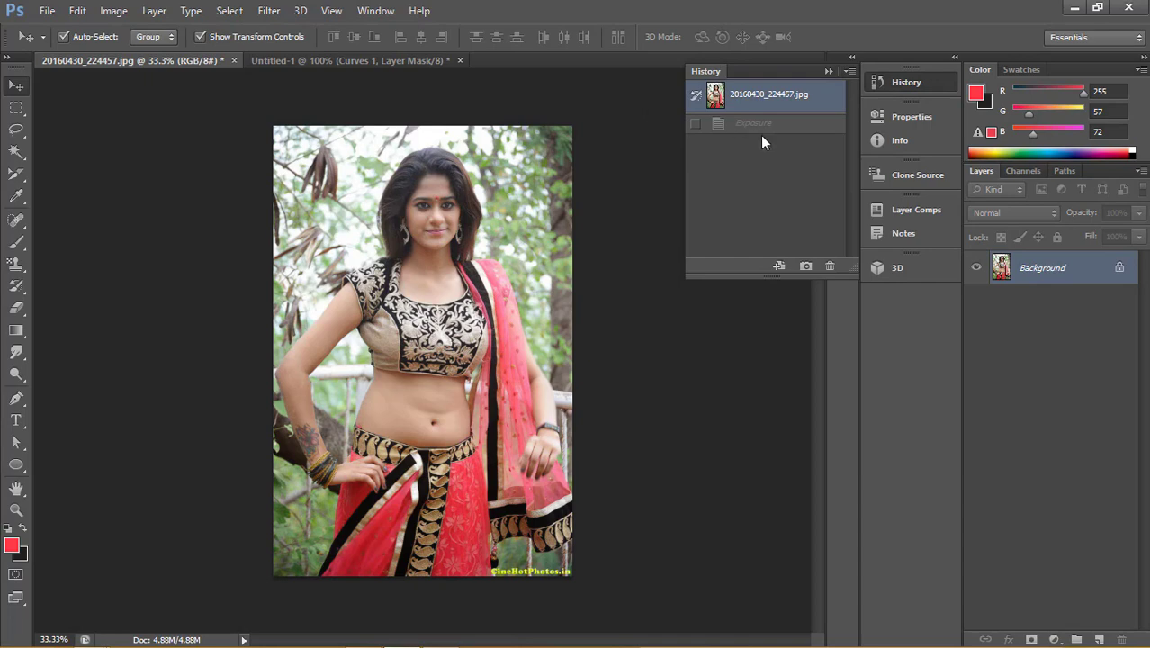
click(770, 126)
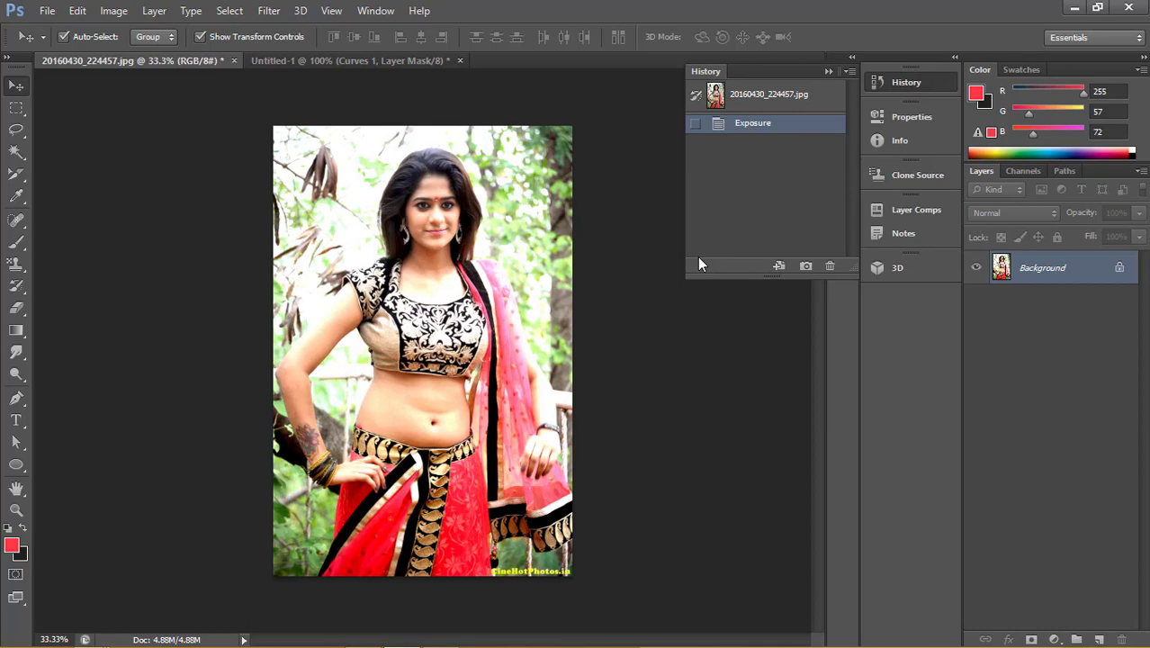
click(1053, 639)
click(794, 95)
click(794, 96)
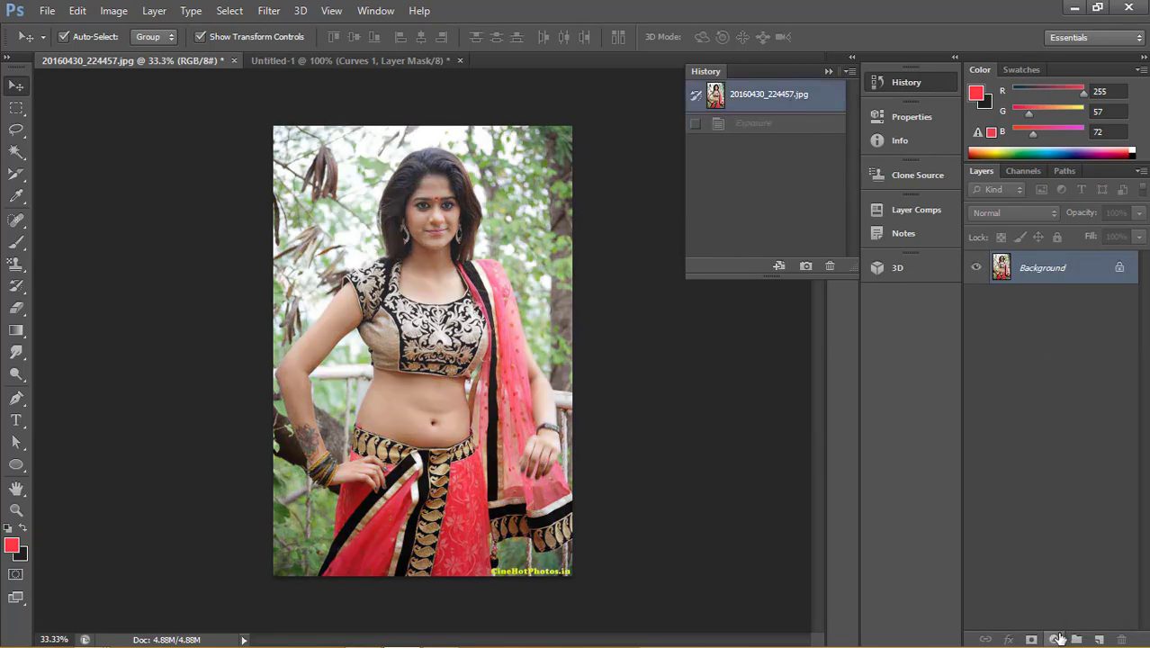
Step: Add a Brightness/Contrast adjustment layer clipped to the Background layer
click(1055, 639)
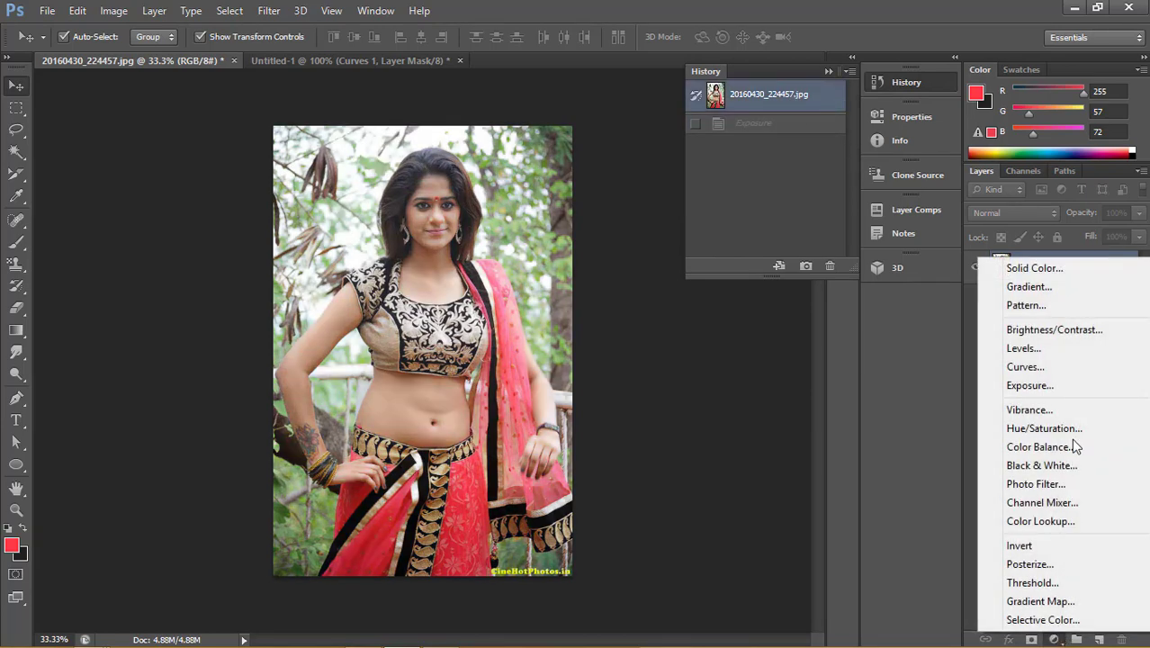
click(1037, 330)
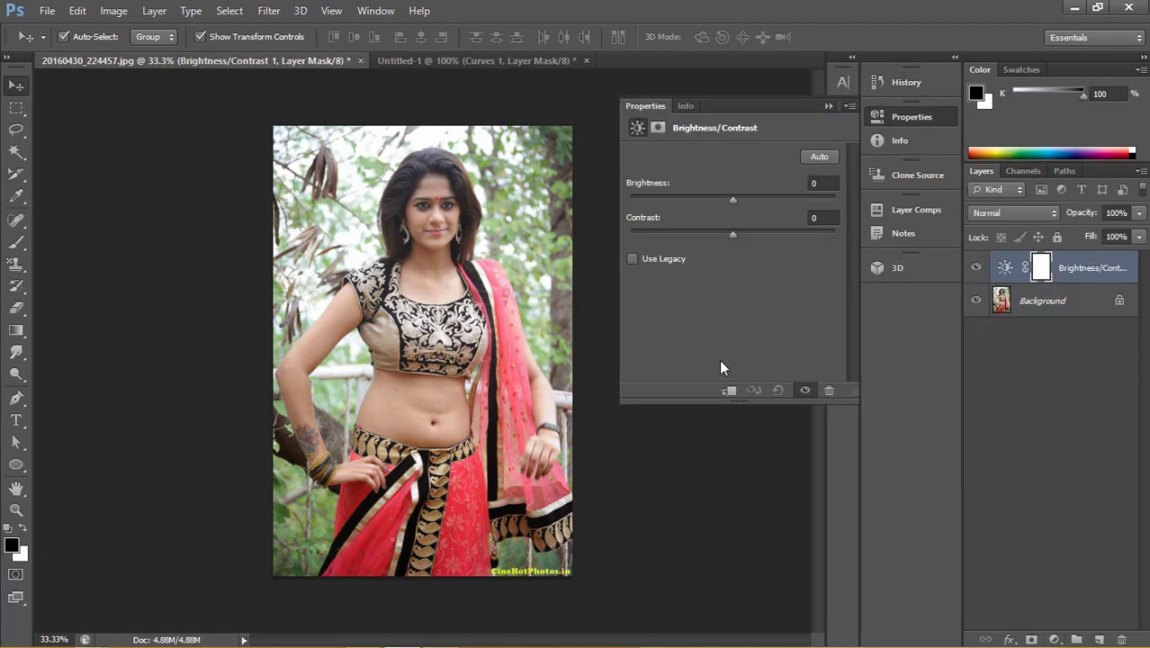
click(729, 389)
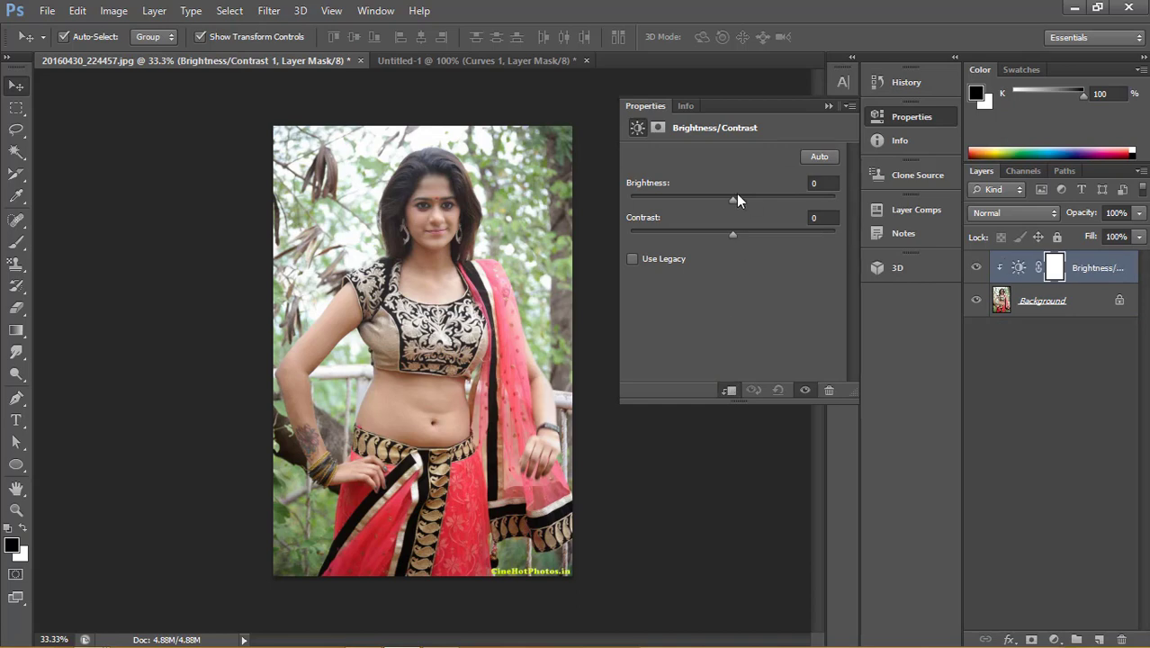
Step: Set the adjustment to brightness 35 and contrast 11, then collapse its Properties panel
mouse_move(729, 195)
mouse_down()
mouse_move(755, 197)
mouse_move(743, 230)
mouse_move(754, 231)
mouse_move(681, 223)
mouse_move(742, 221)
mouse_move(765, 193)
mouse_move(785, 192)
mouse_up()
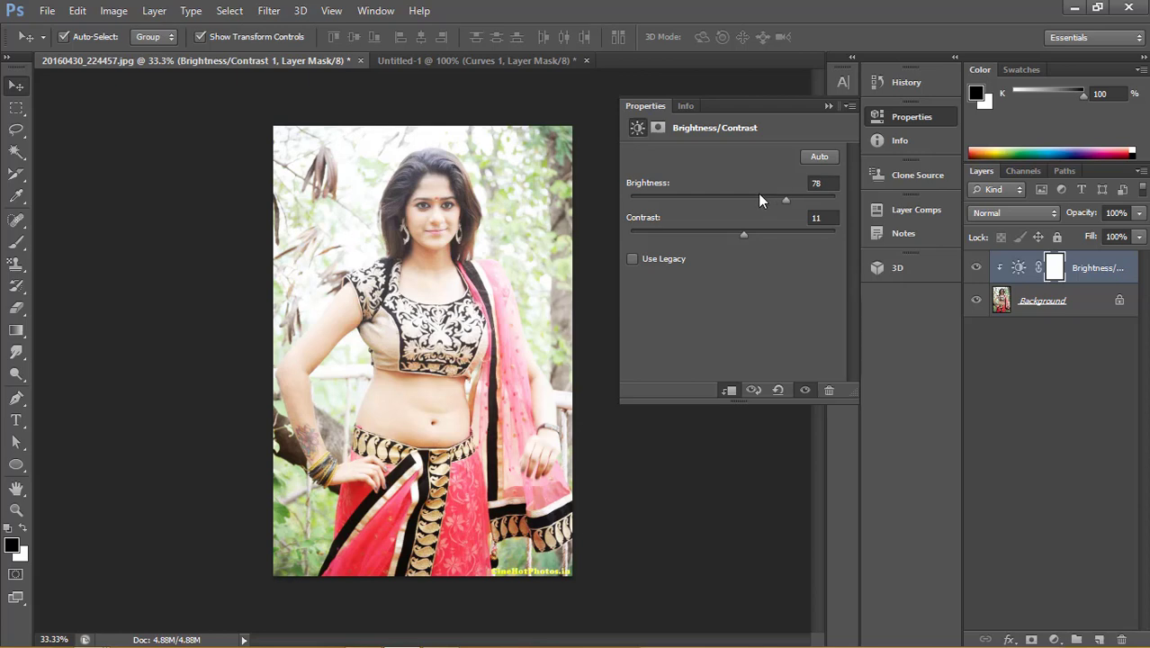
drag(786, 196, 756, 195)
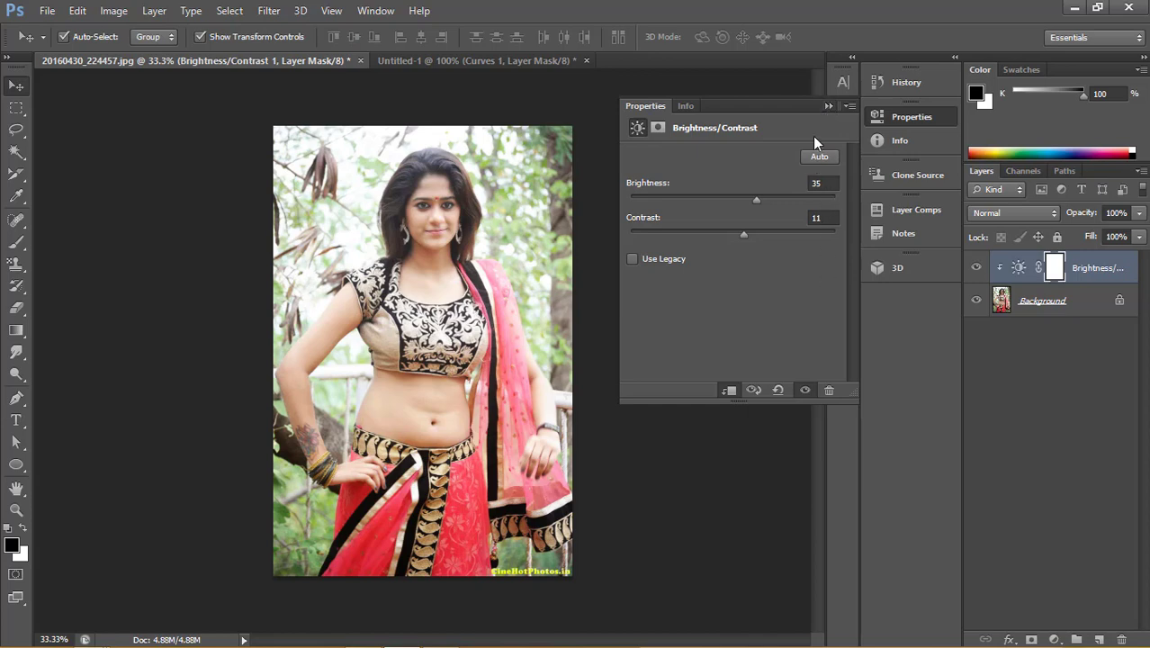
click(826, 106)
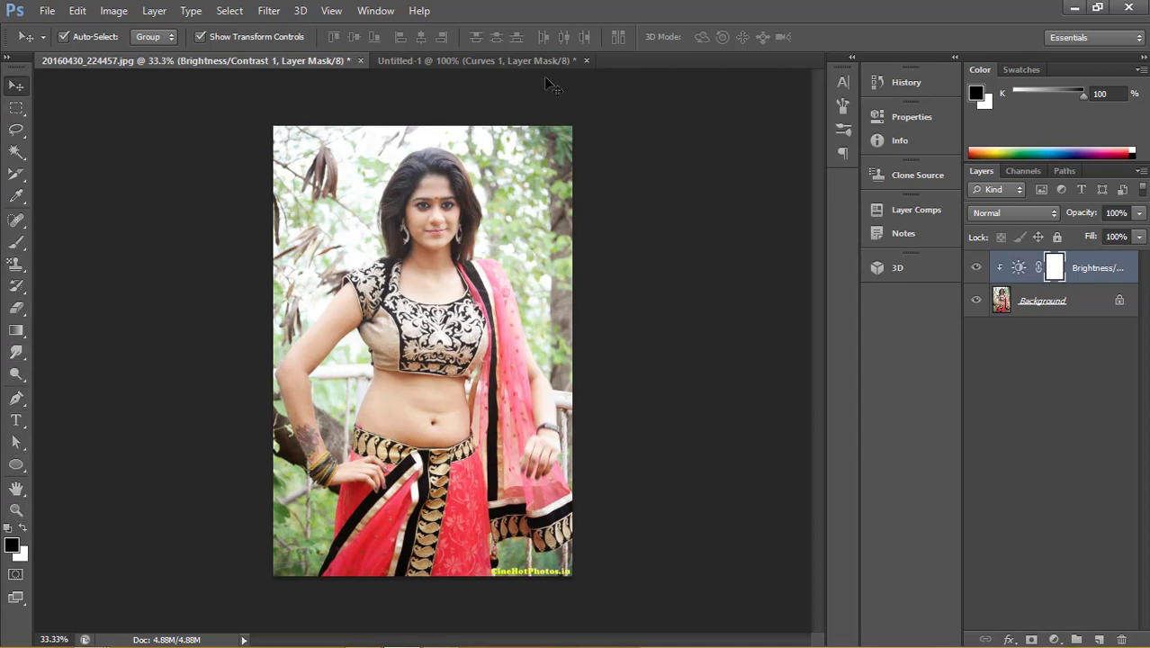
click(118, 13)
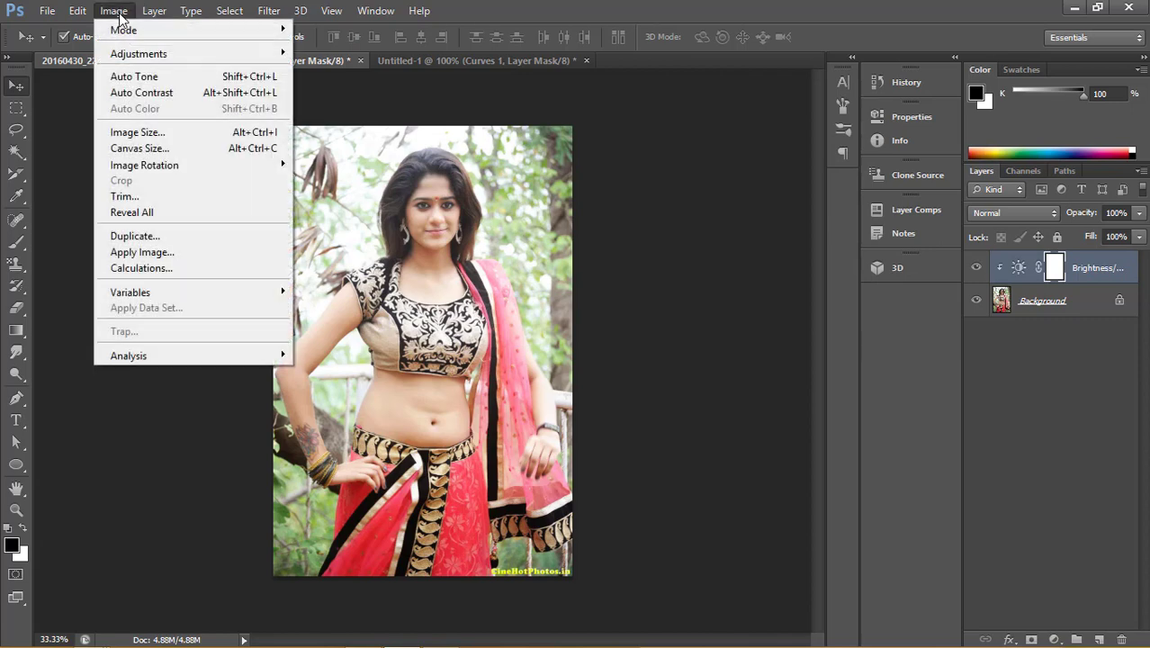
mouse_move(138, 53)
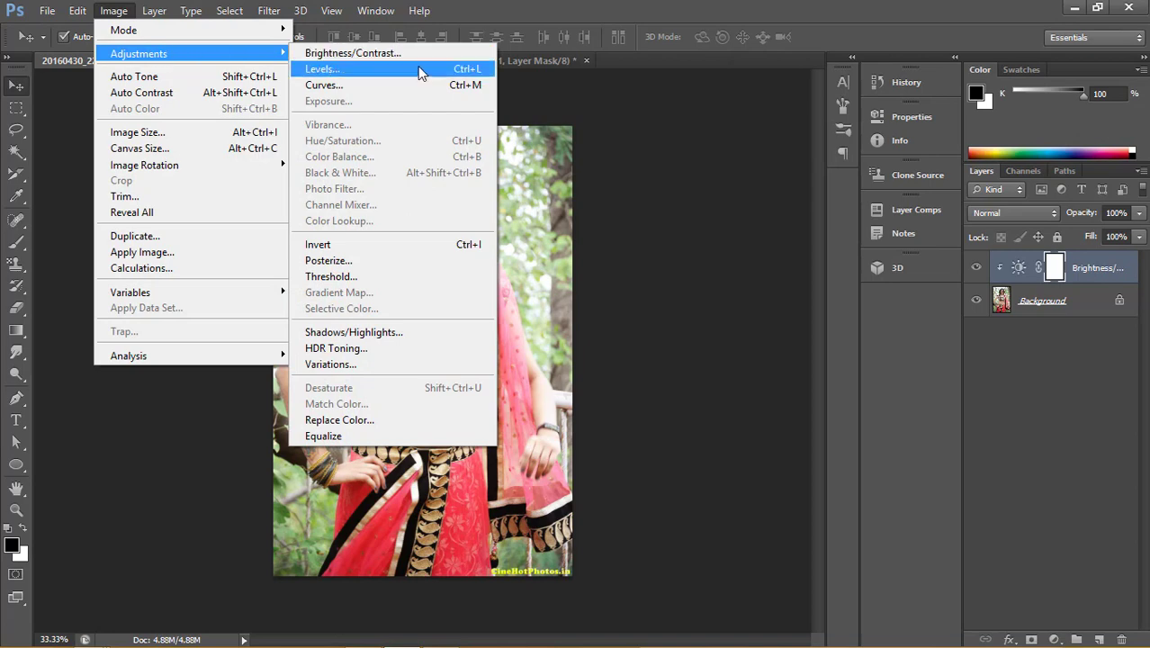
click(620, 7)
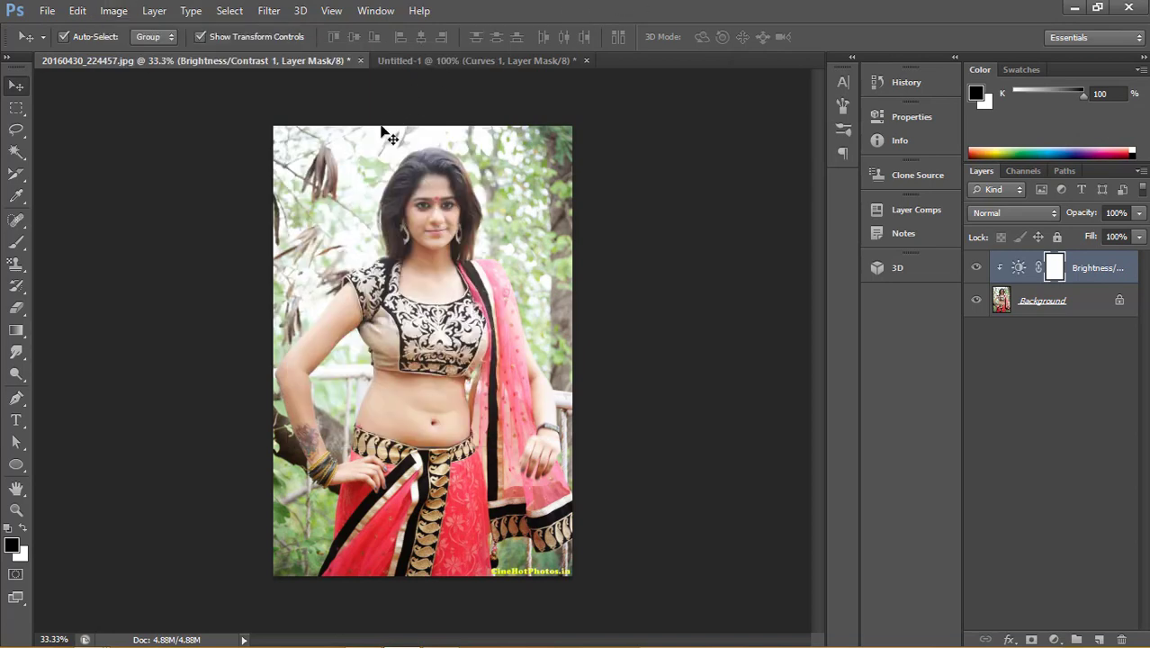